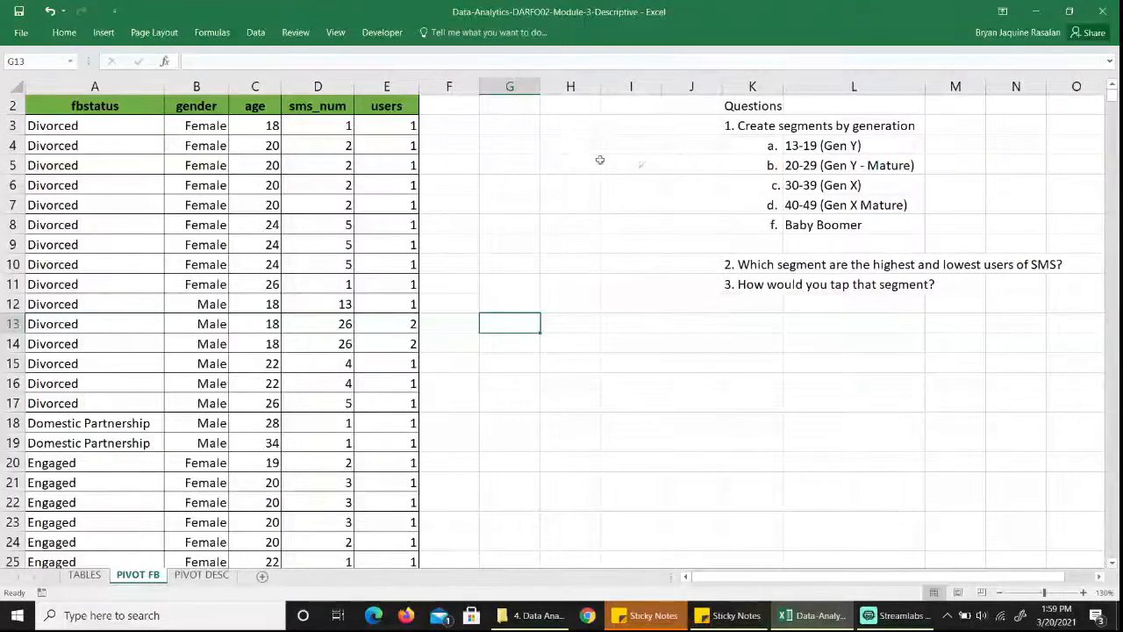
left_click(139, 105)
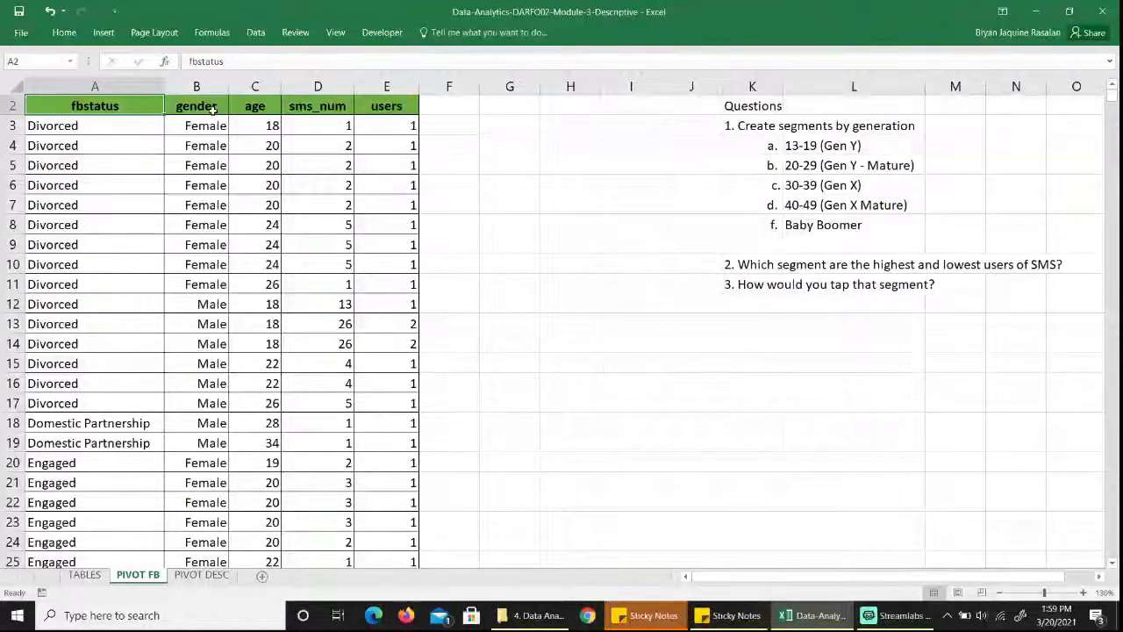
left_click(212, 109)
left_click(267, 106)
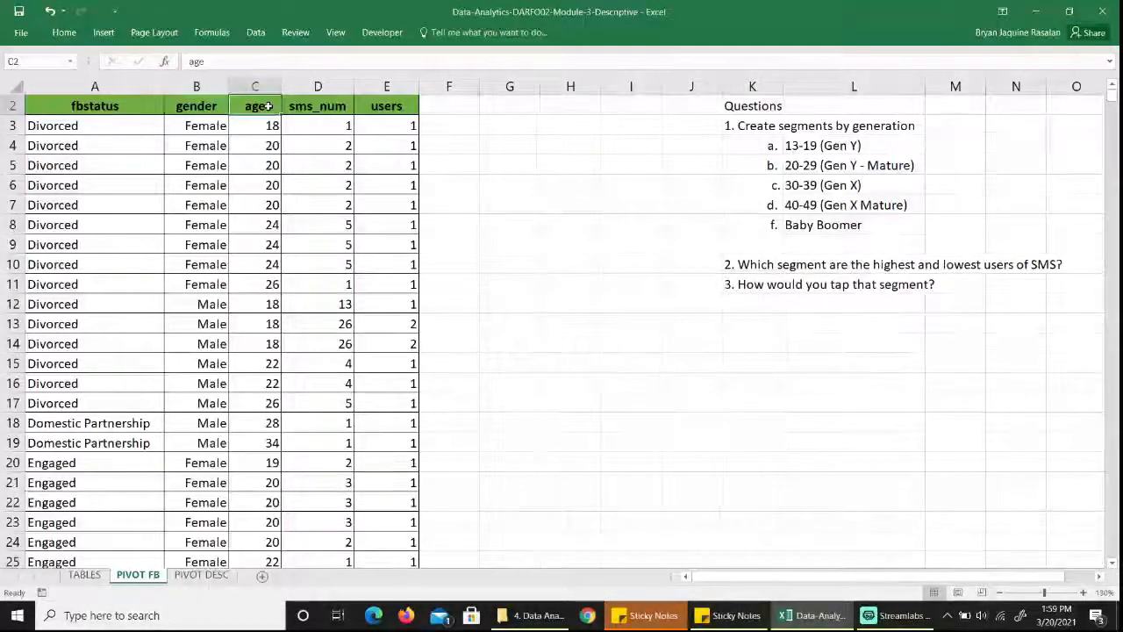
left_click(346, 108)
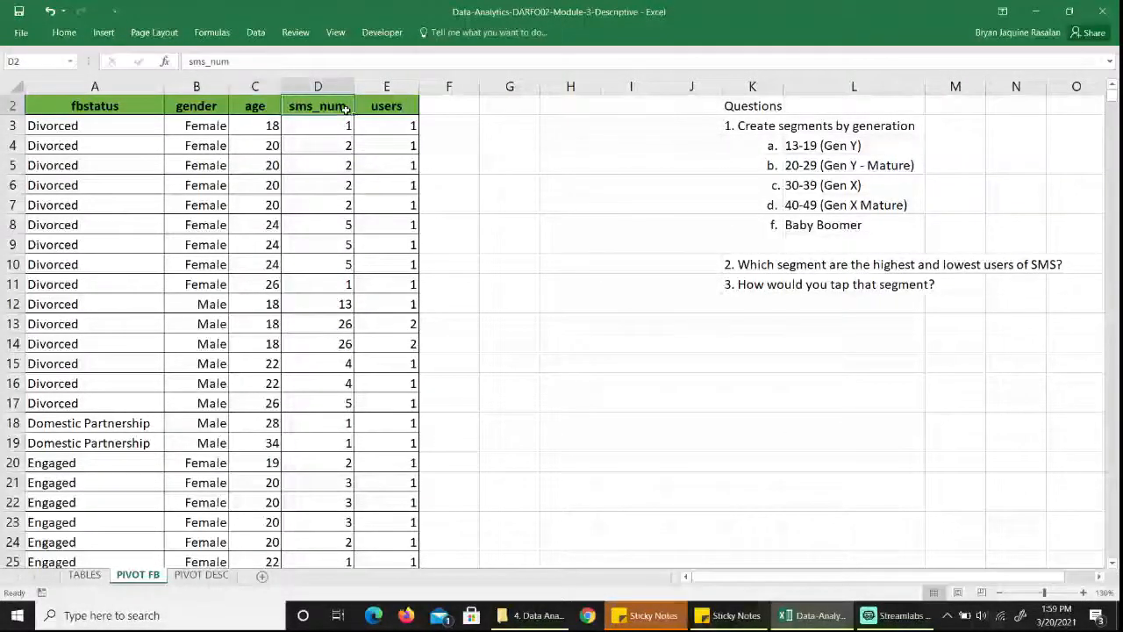
Rename the "users" column header in E2 as "fb_users".
left_click(411, 108)
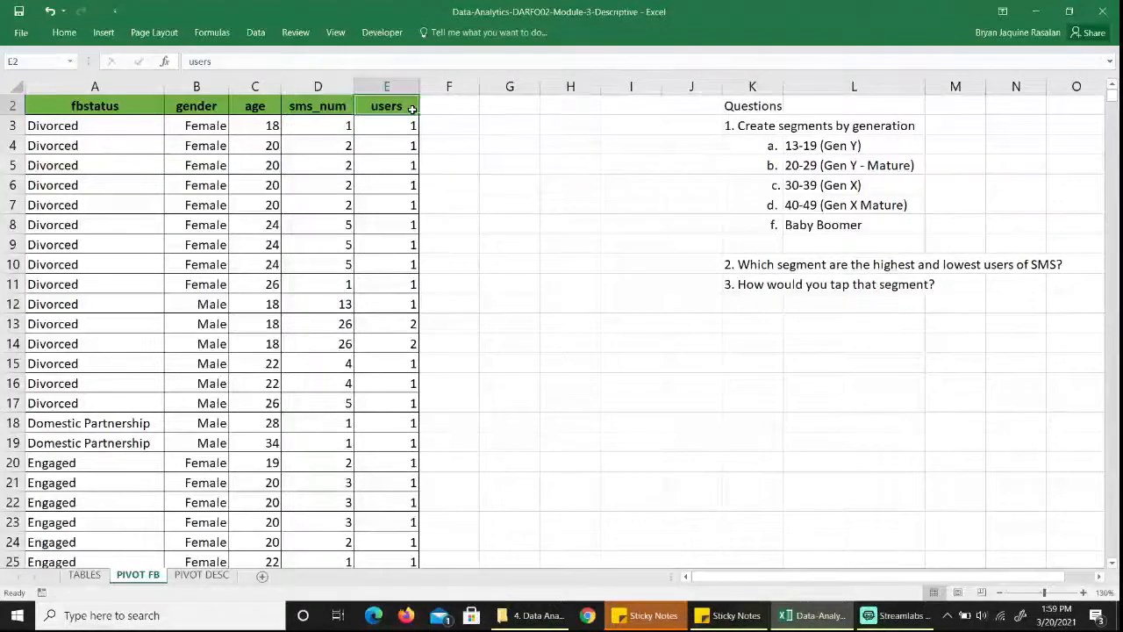
double_click(372, 106)
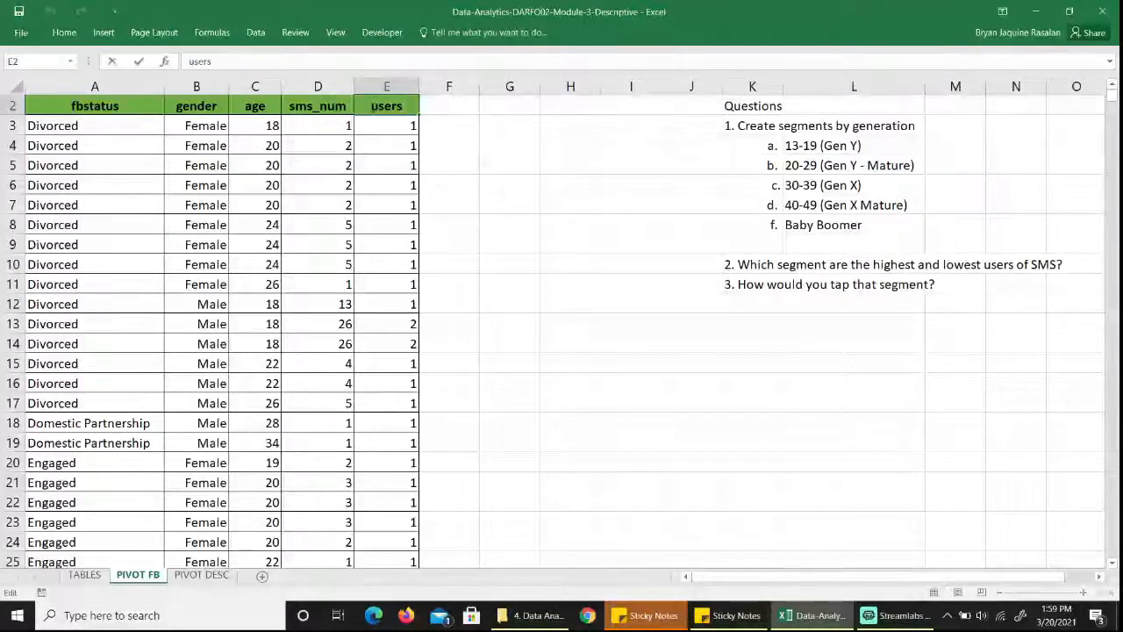
type("fb_")
key("Return")
key("Up")
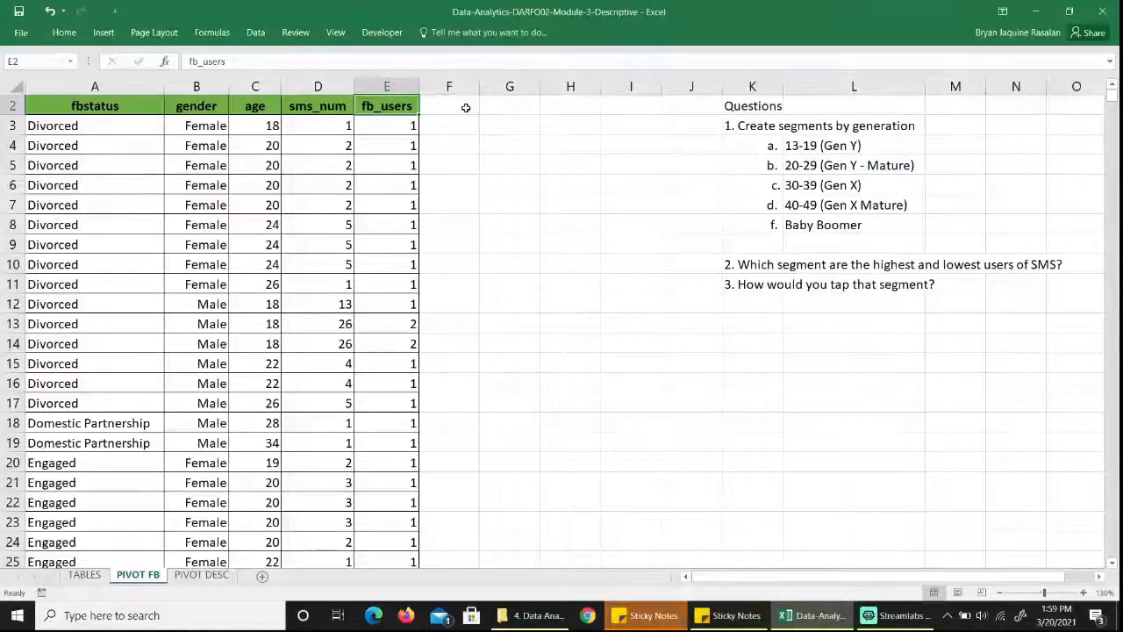
Insert a blank column between the sms_num and fb_users columns.
left_click(466, 107)
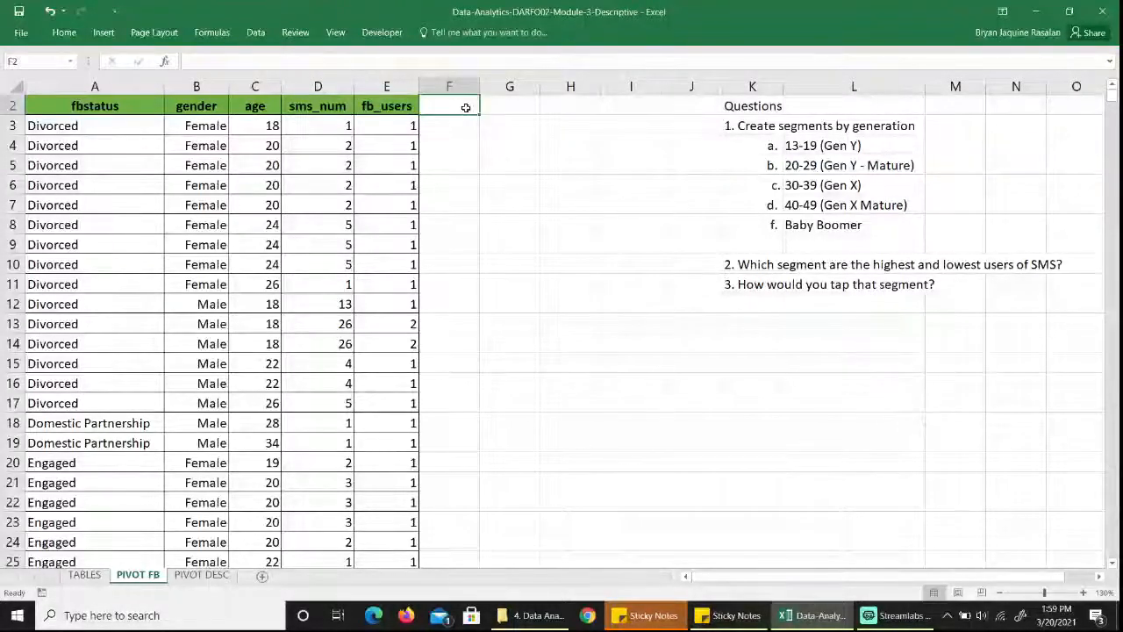
double_click(466, 108)
left_click(386, 86)
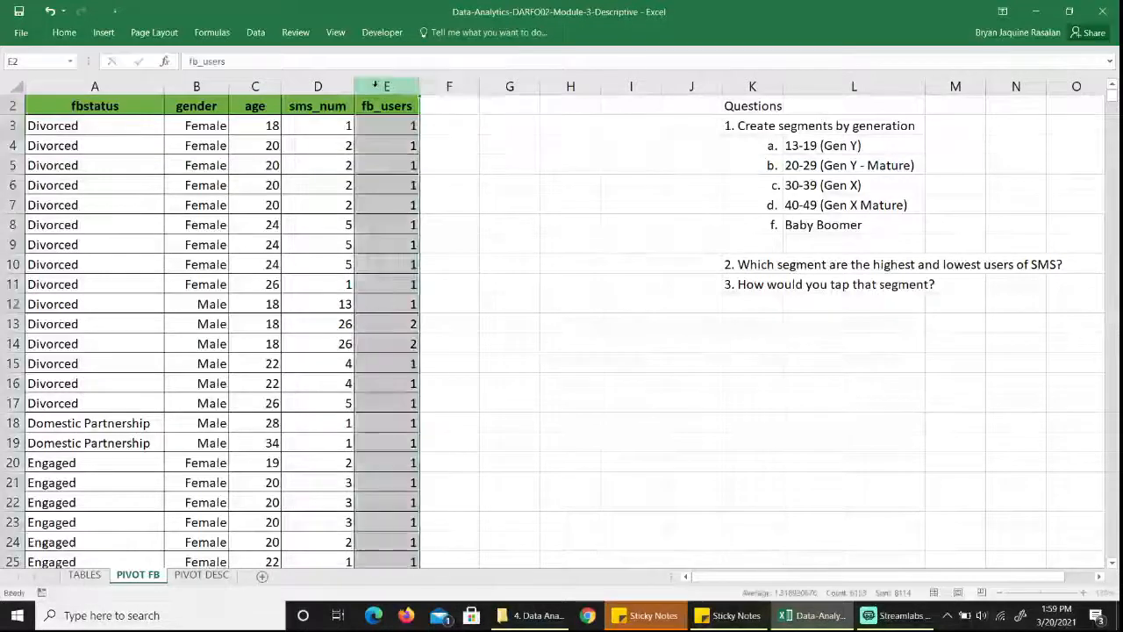
right_click(379, 87)
left_click(408, 187)
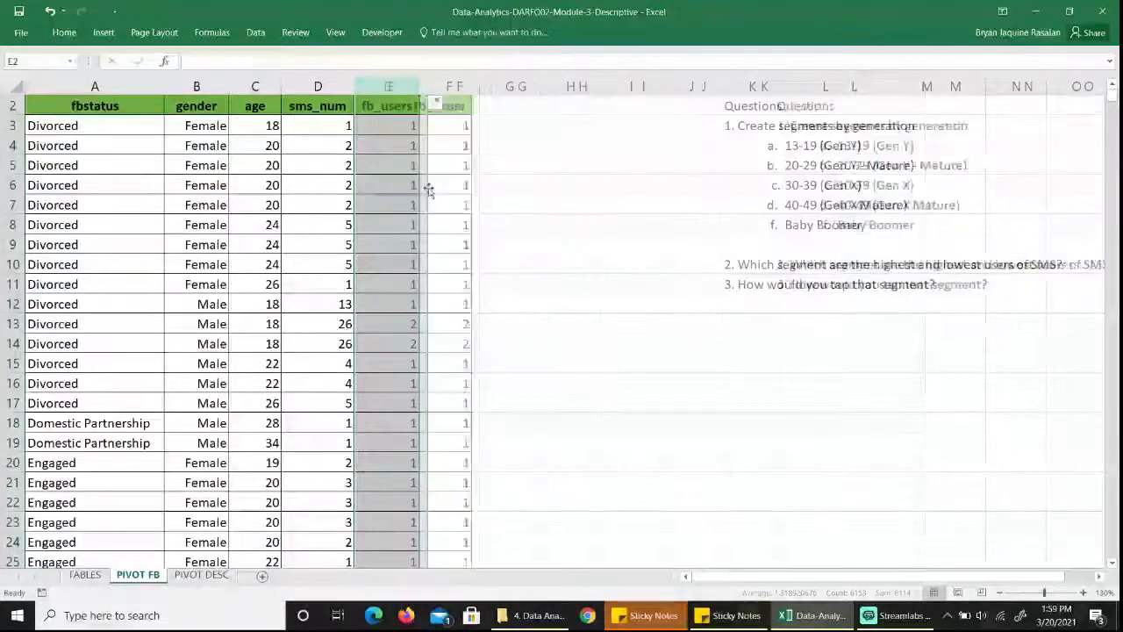
Title the blank column "generation" in header cell E2.
left_click(407, 108)
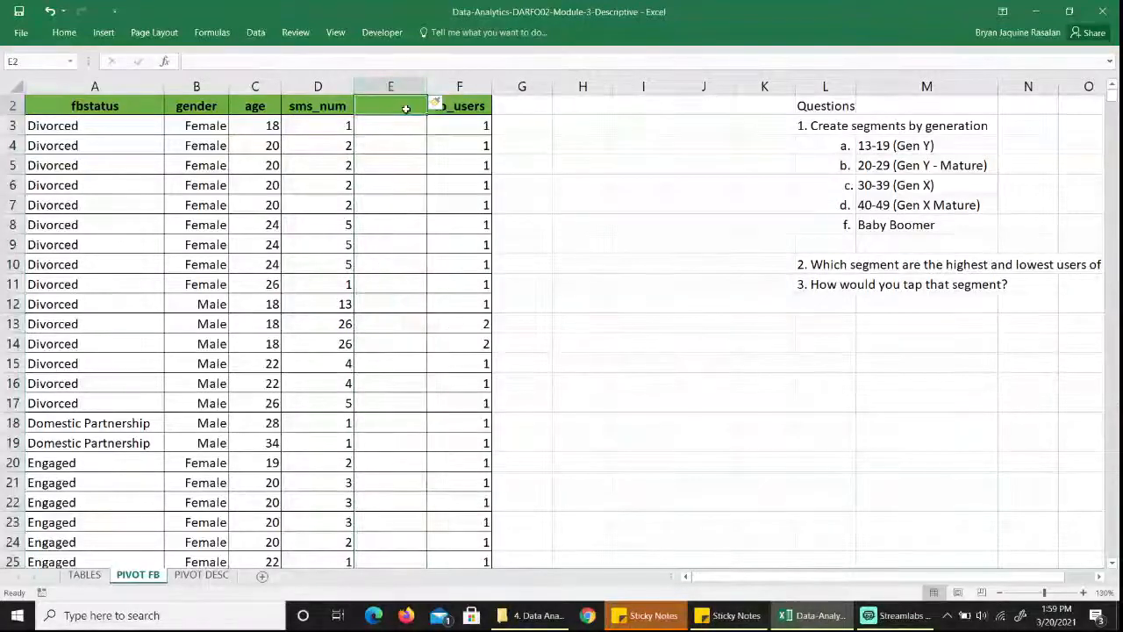
type("generation")
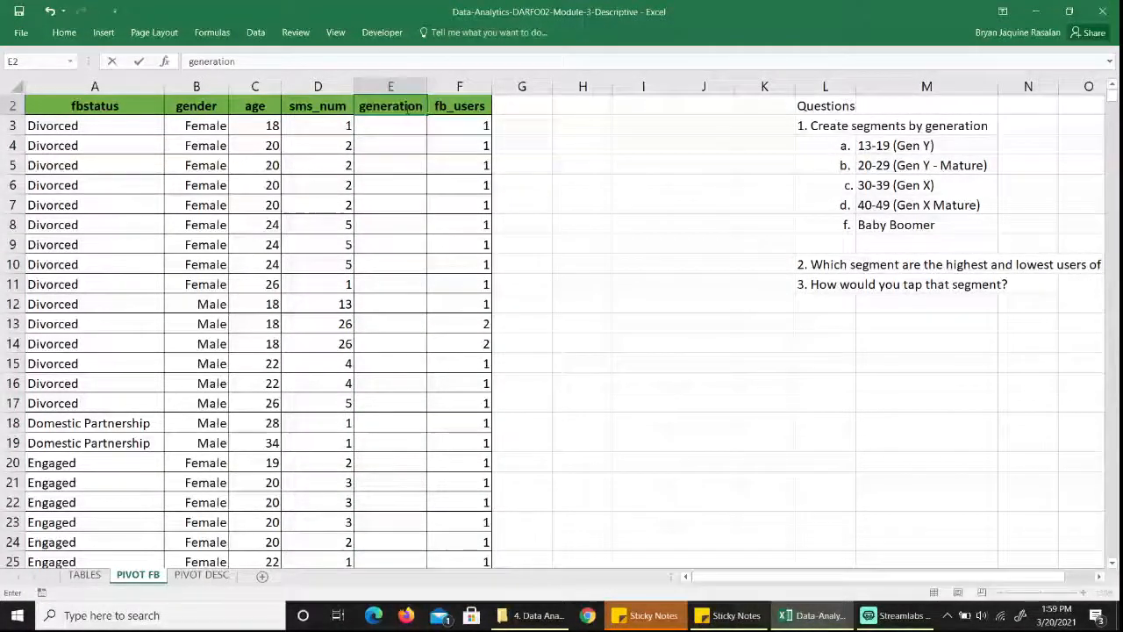
key("Return")
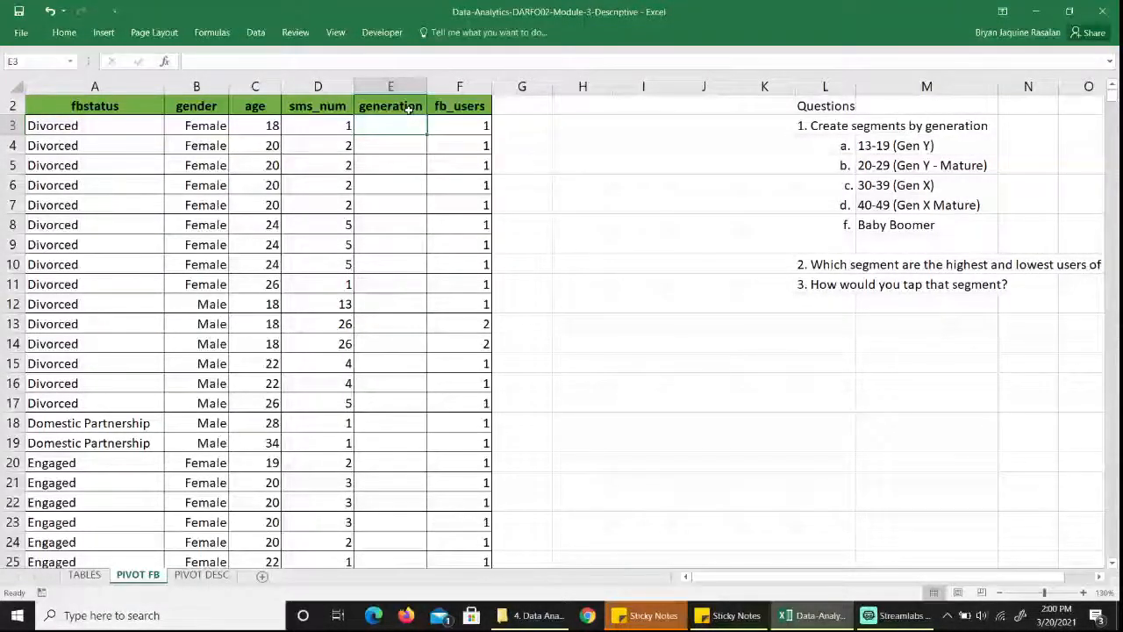
Begin an IF formula in E3 that returns "Gen Y" when the age in C3 is <=19.
type("=")
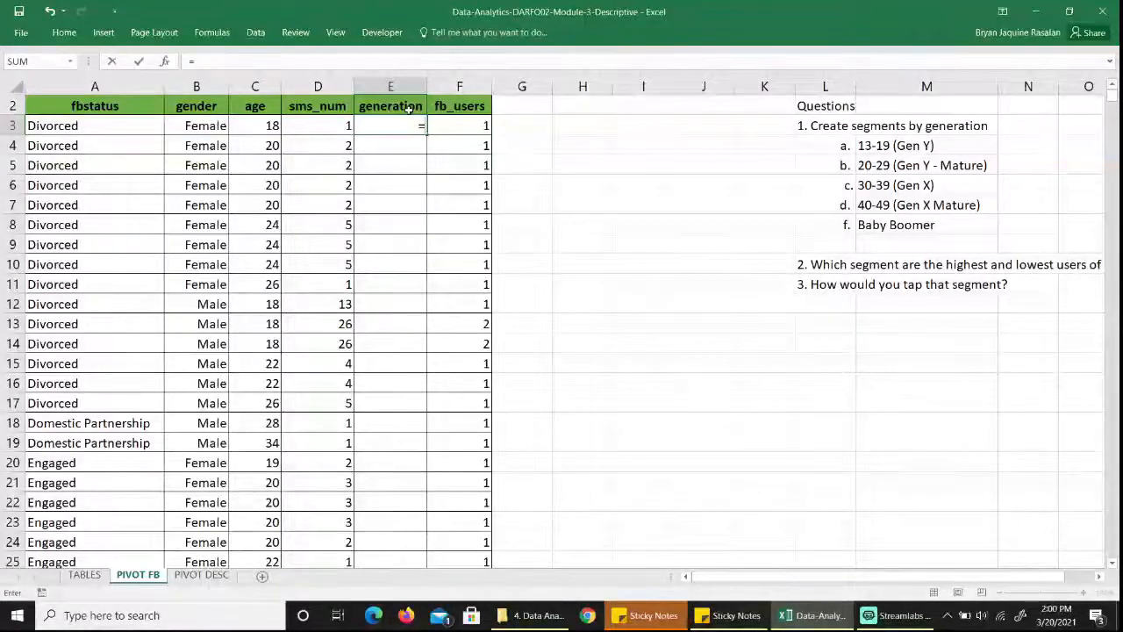
type("if")
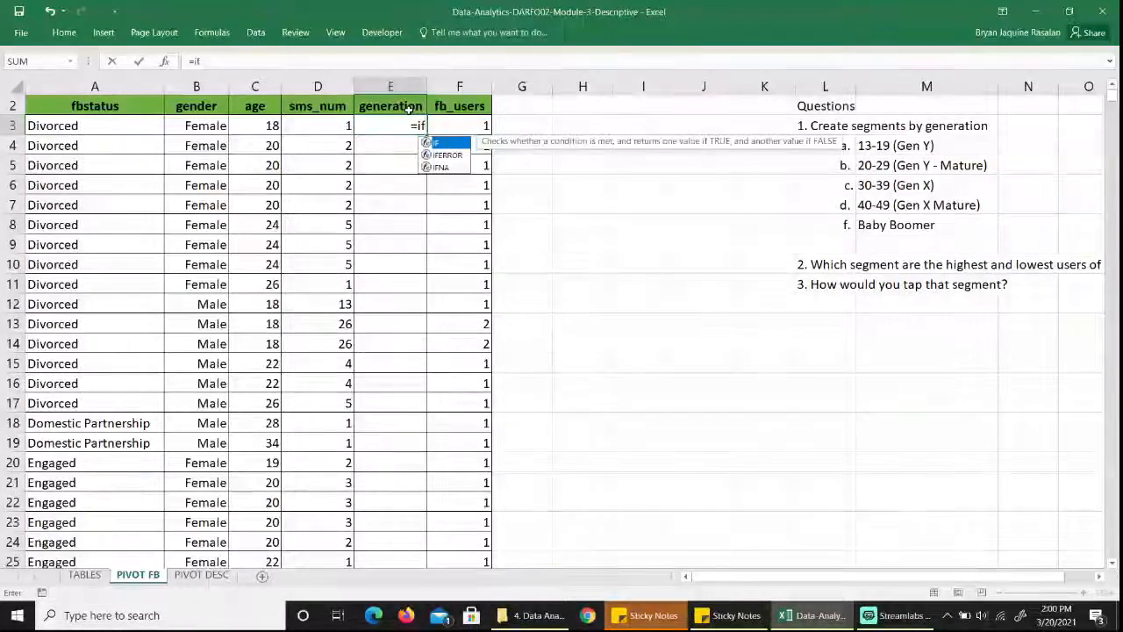
key("Tab")
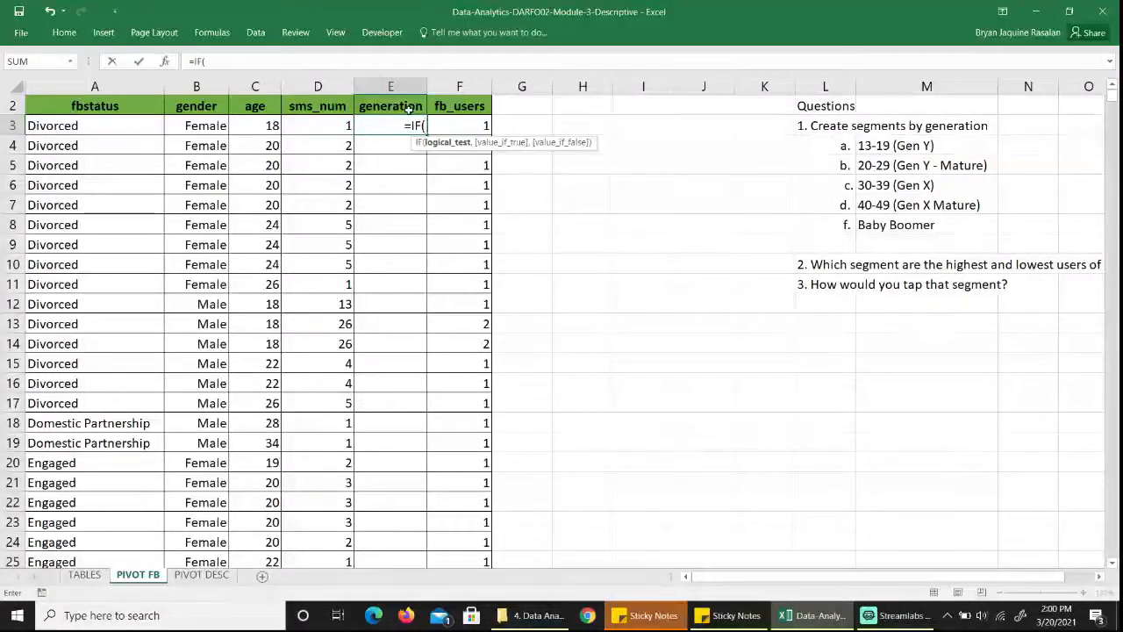
key("Left")
key("Left")
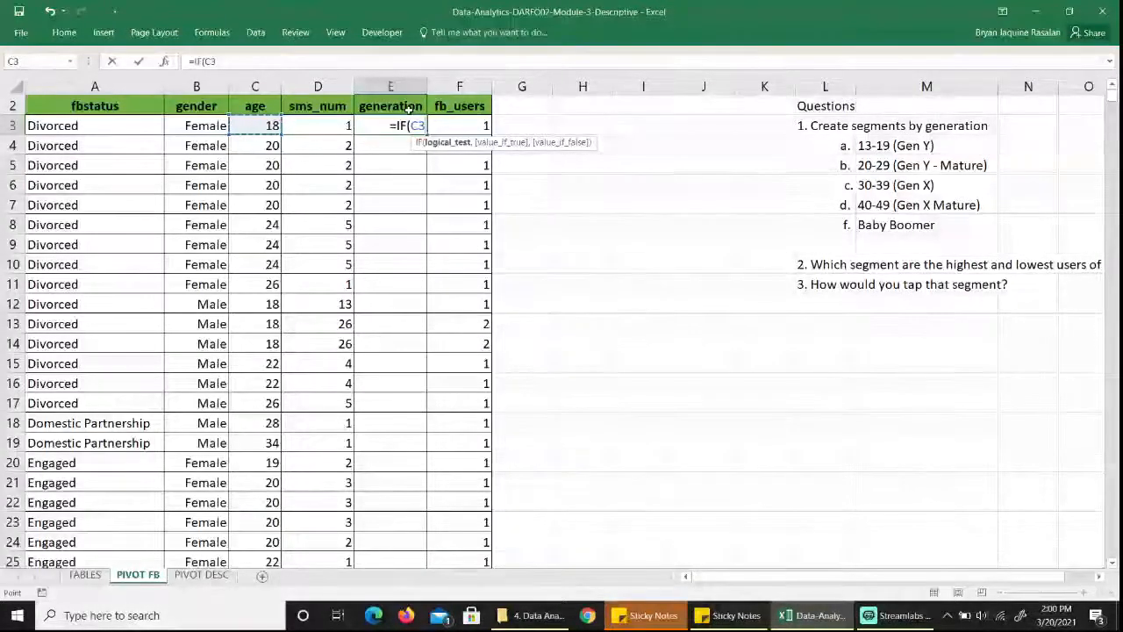
type("<=19")
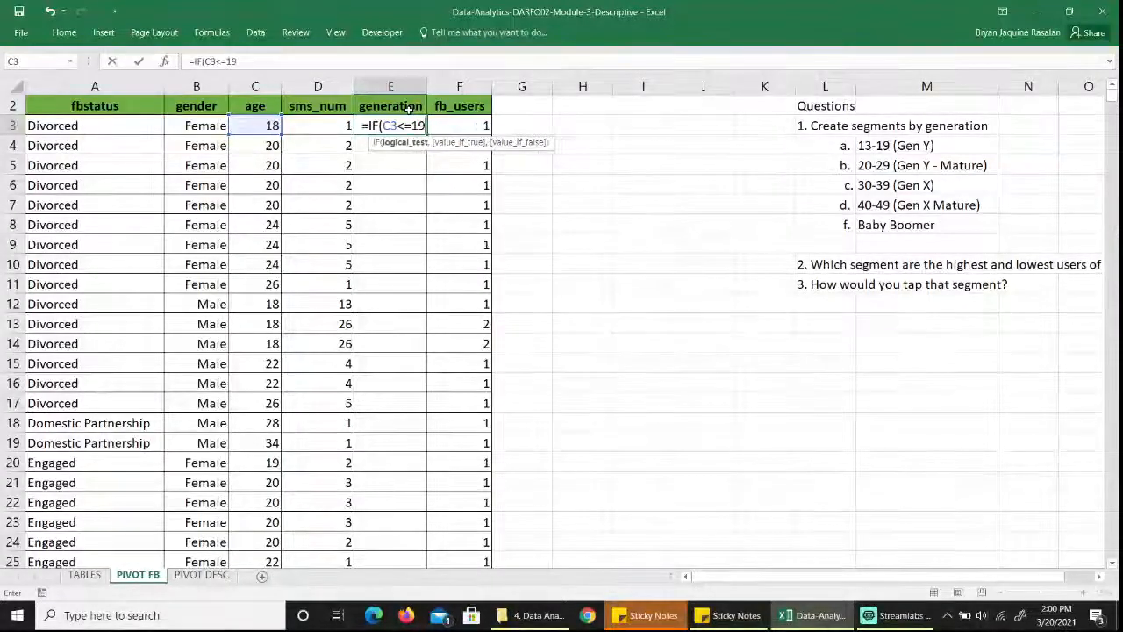
type(",\"")
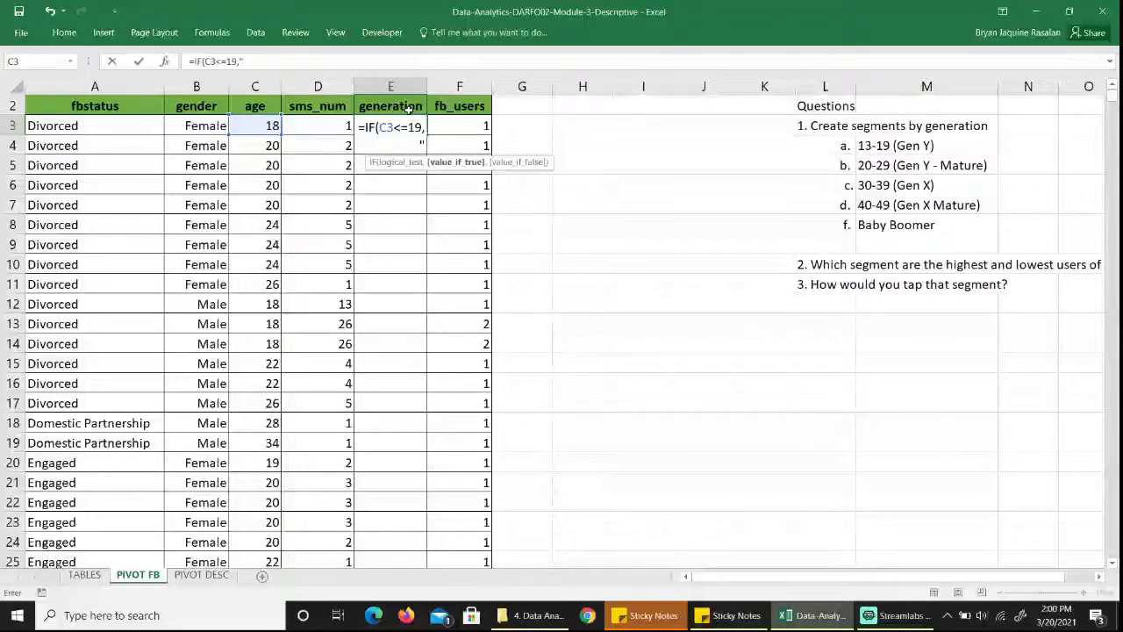
type("Gen")
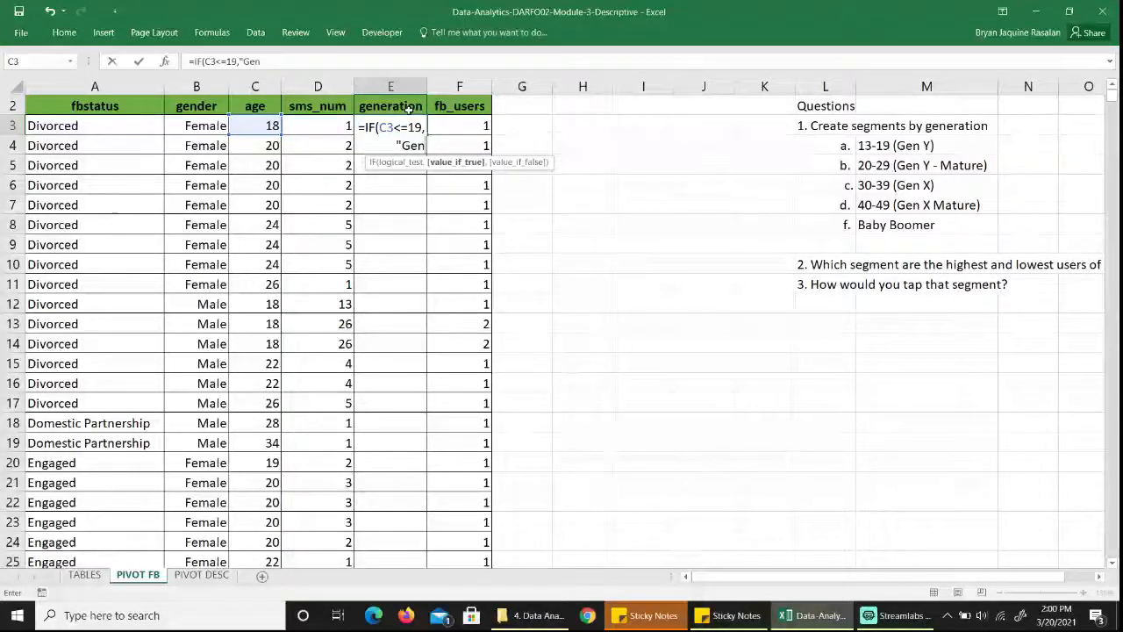
type(" Y\",")
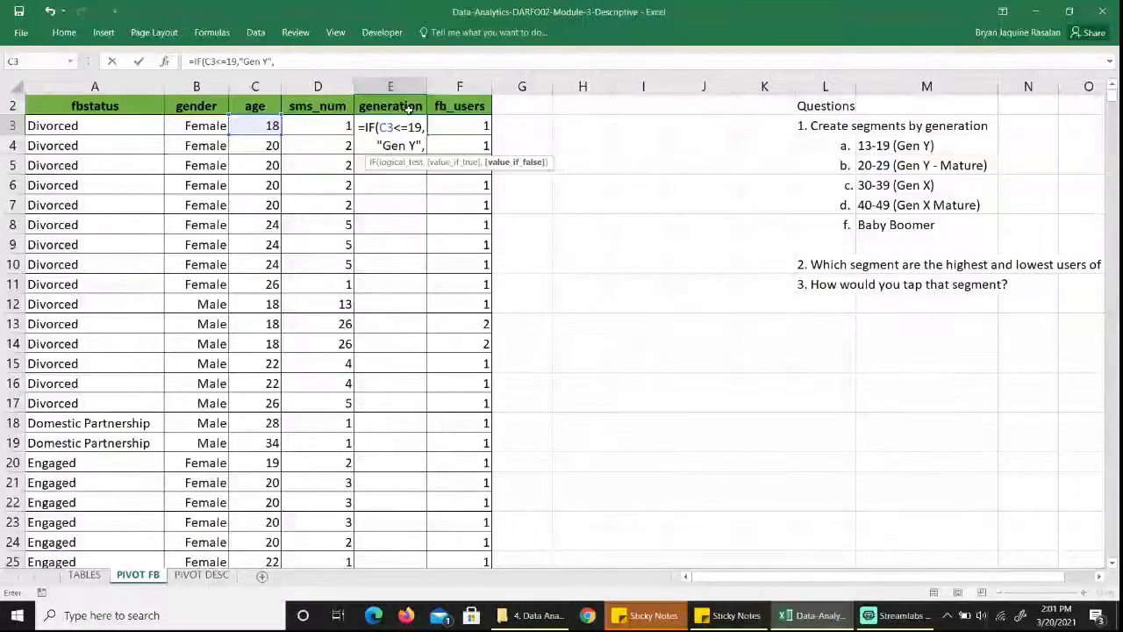
Nest a second IF in the E3 formula that returns "Gen Y- Mature" when C3<=29.
type("if")
key("Tab")
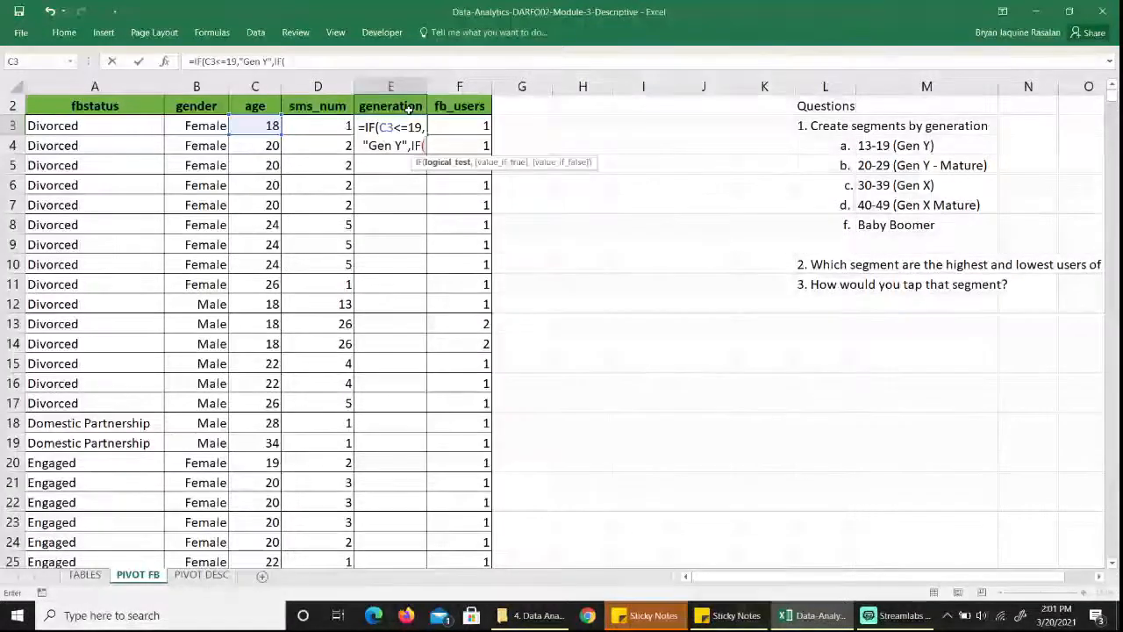
key("Left")
key("Left")
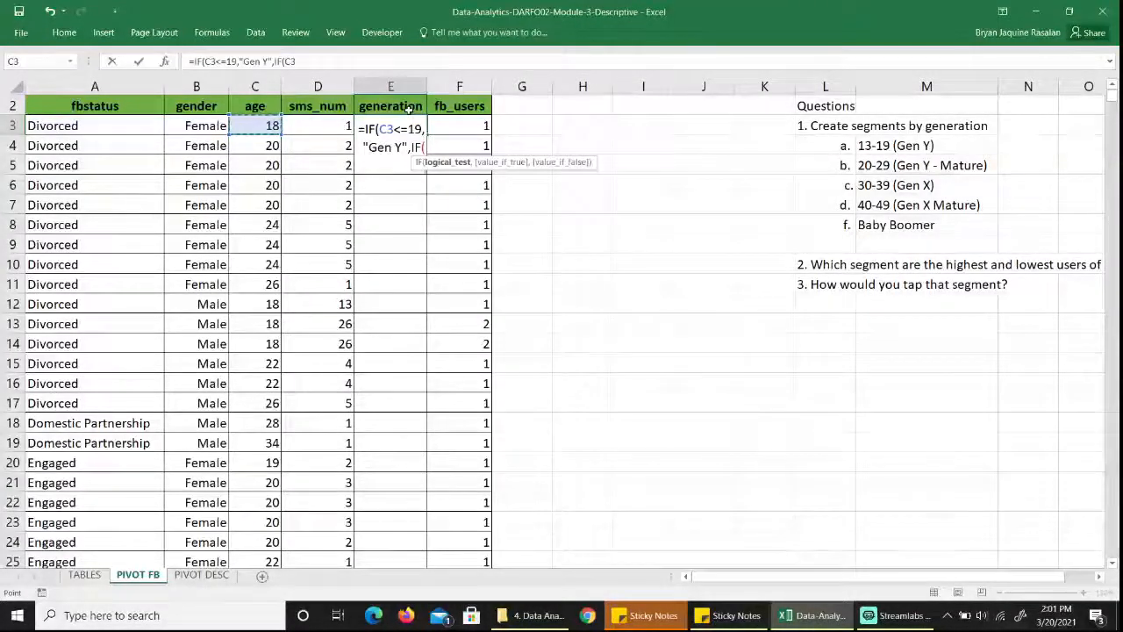
type("<")
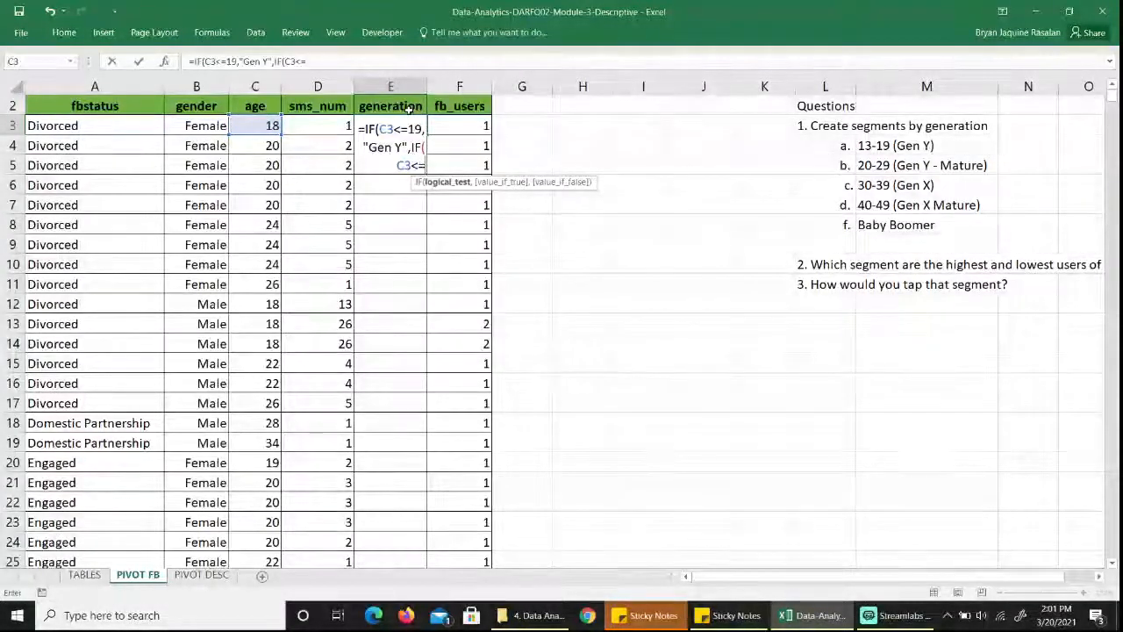
type("=29")
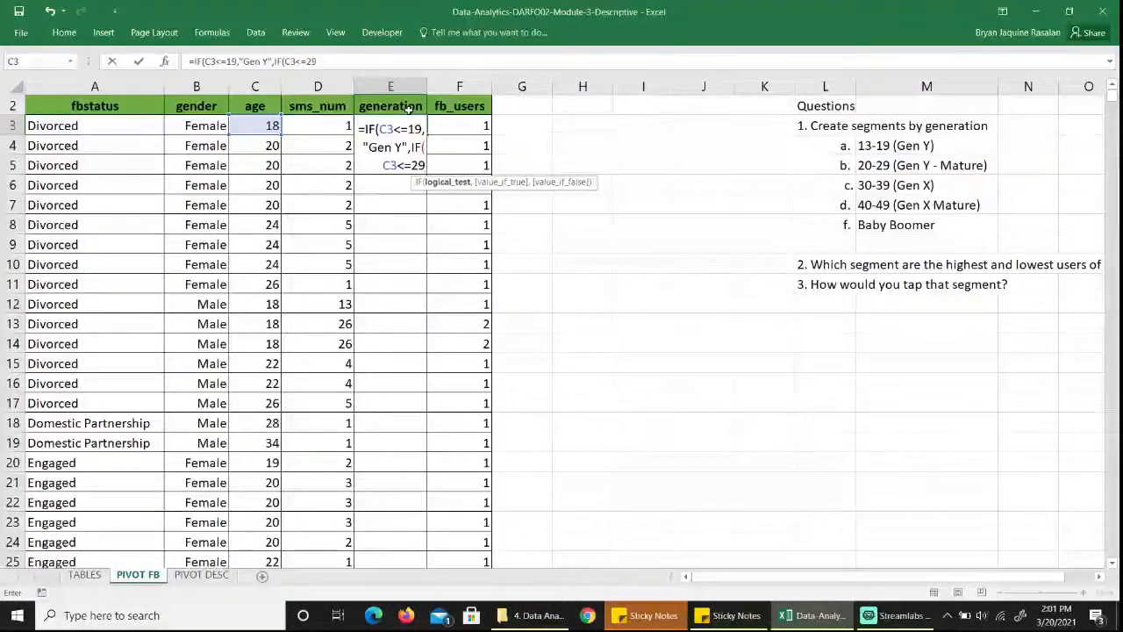
type(",")
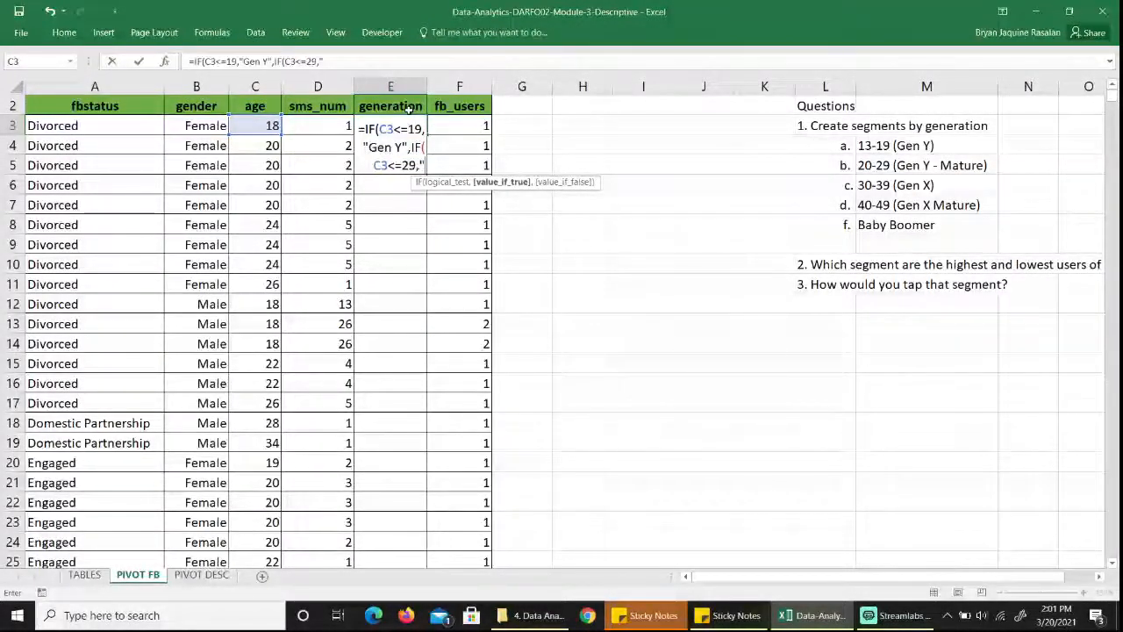
type("Gen Y")
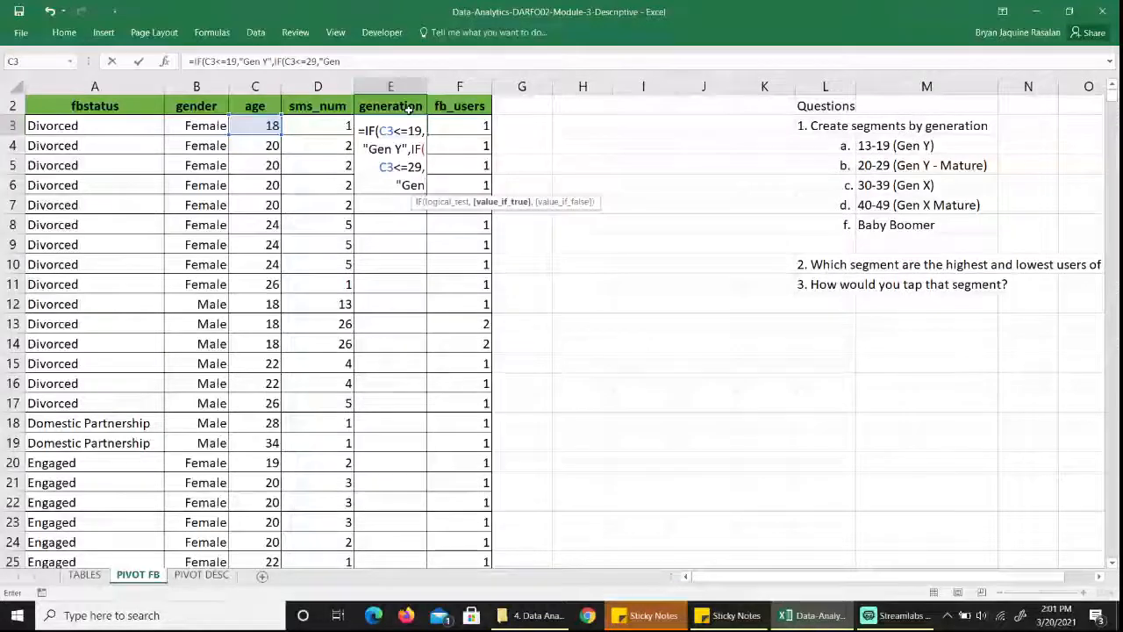
type("- Mat")
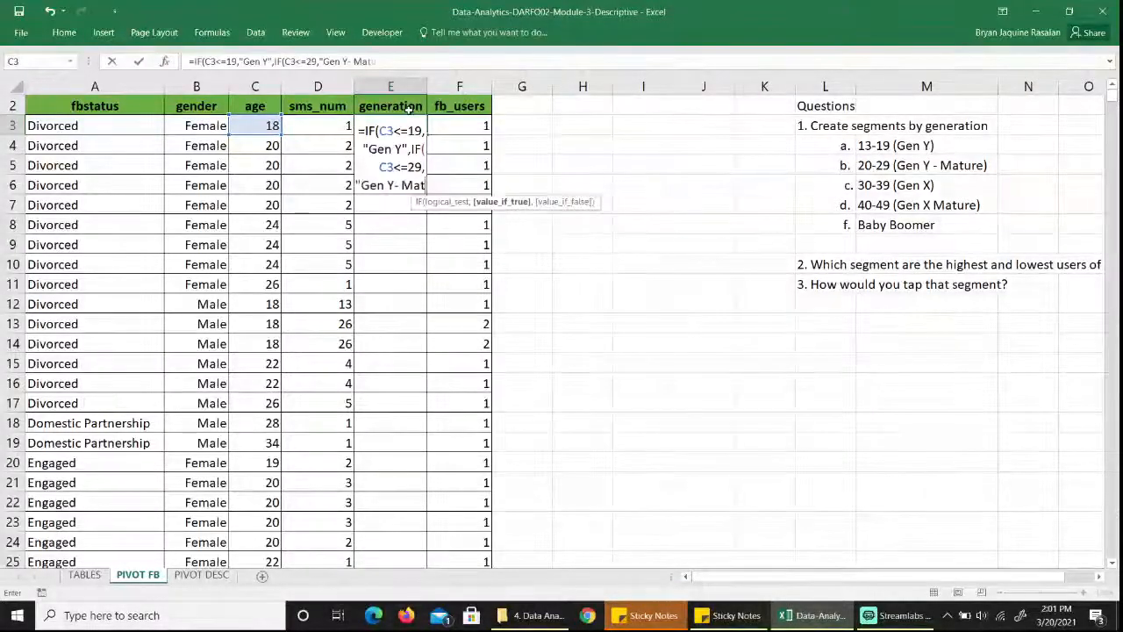
type("ure\",i")
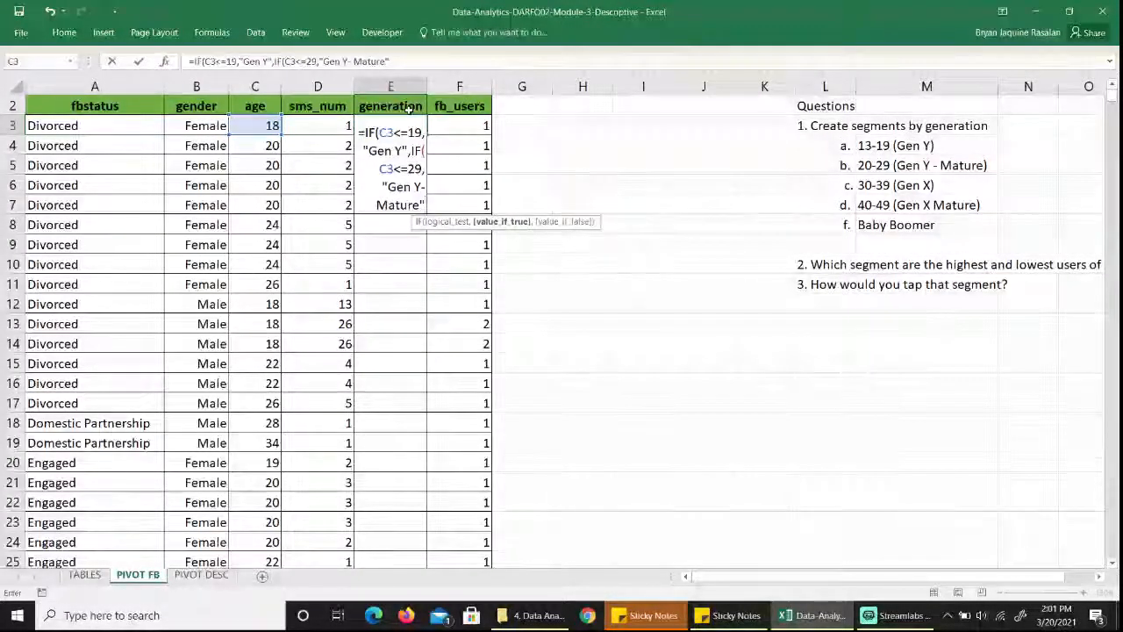
type("f(")
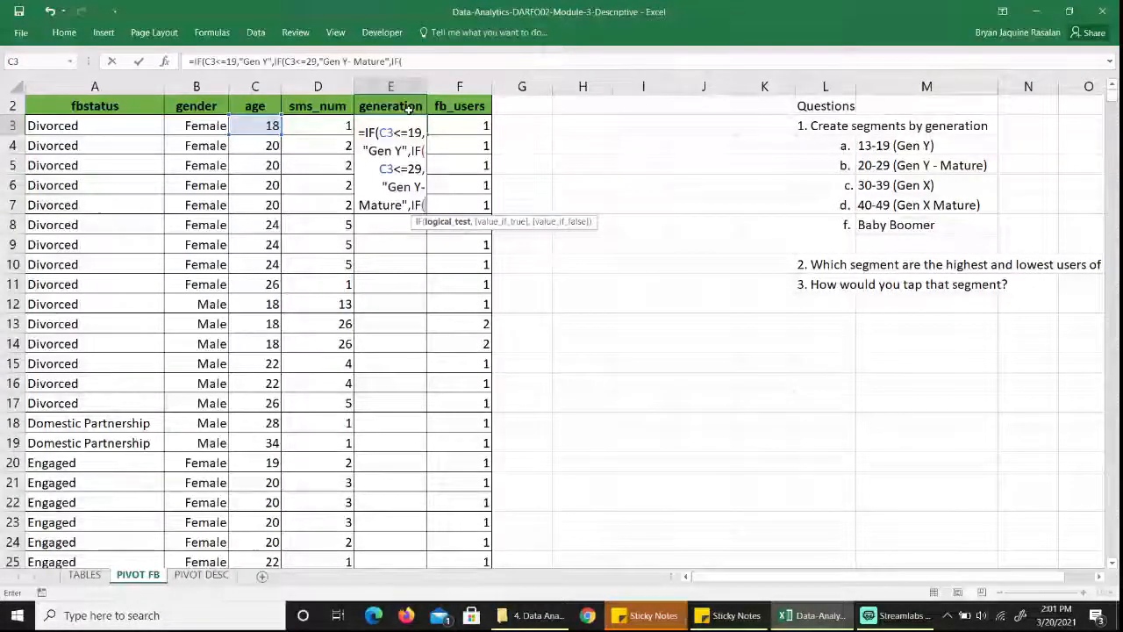
type("C3<")
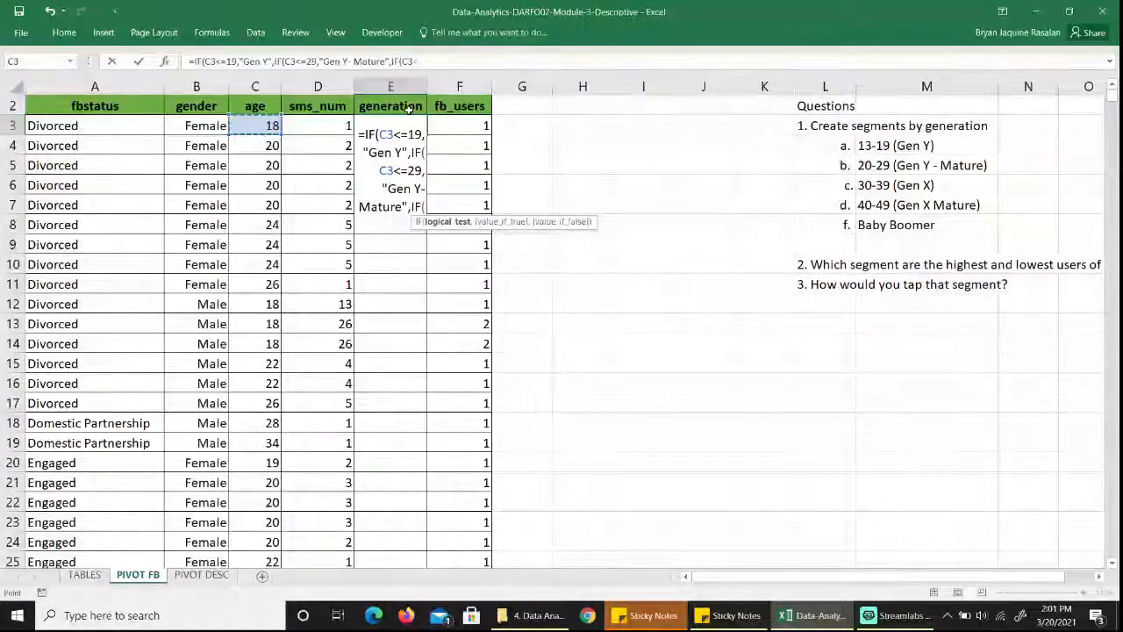
type("=")
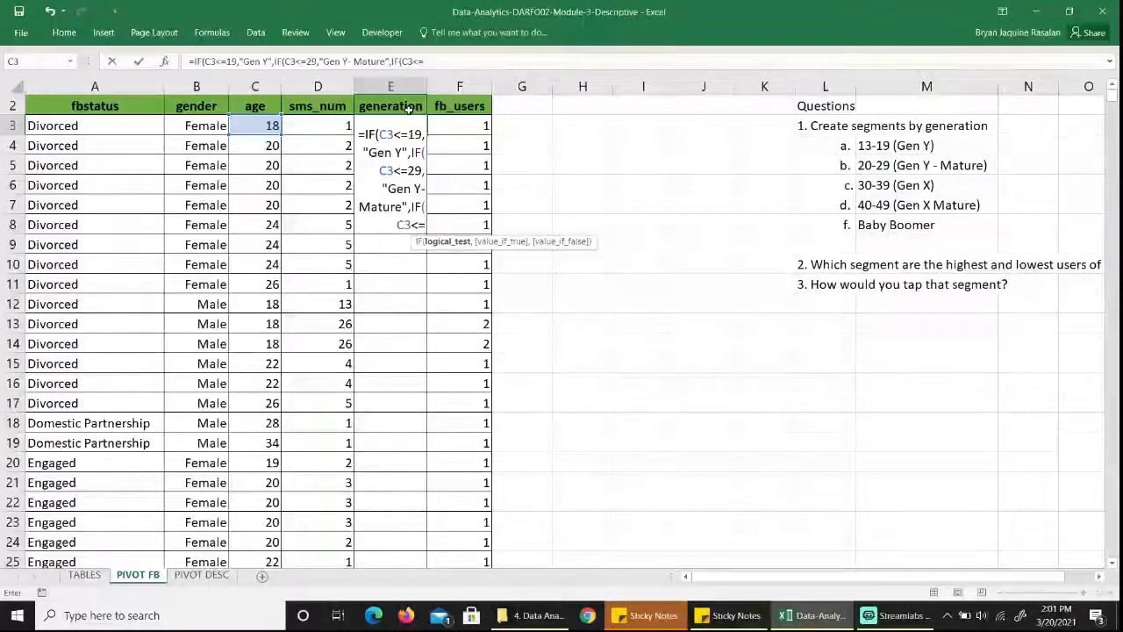
type("39,")
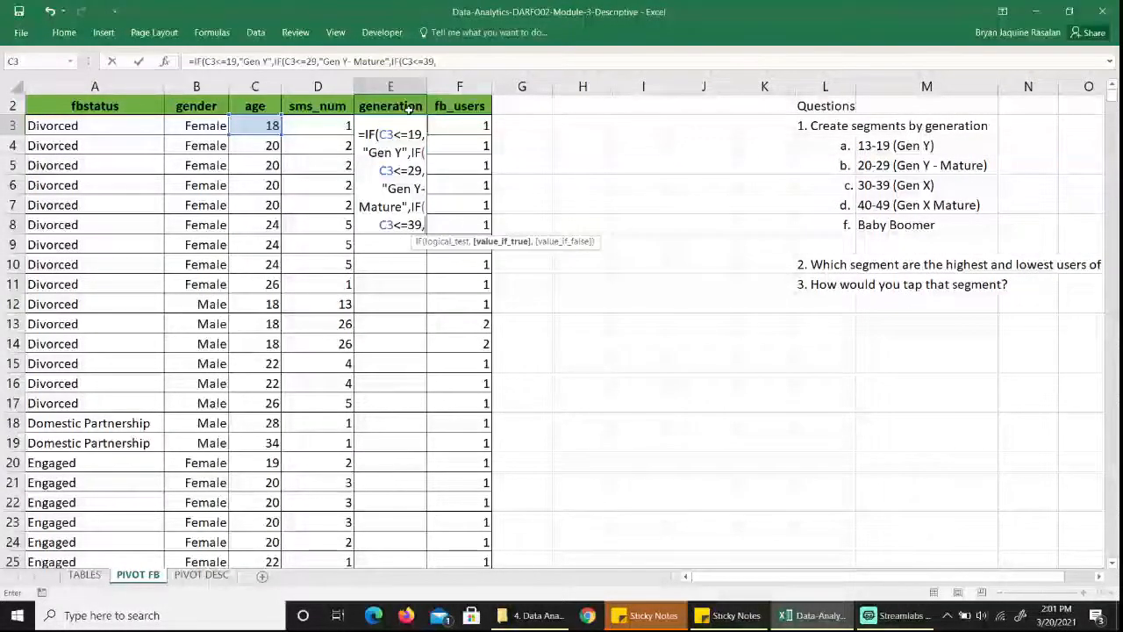
type("\"Gen")
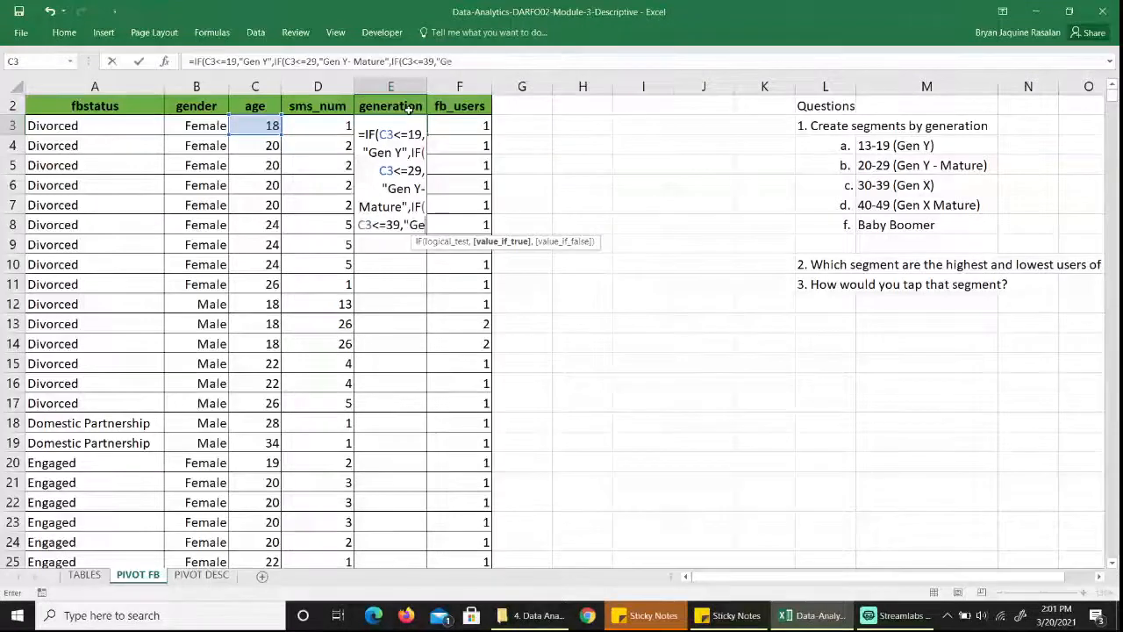
type(" X\"")
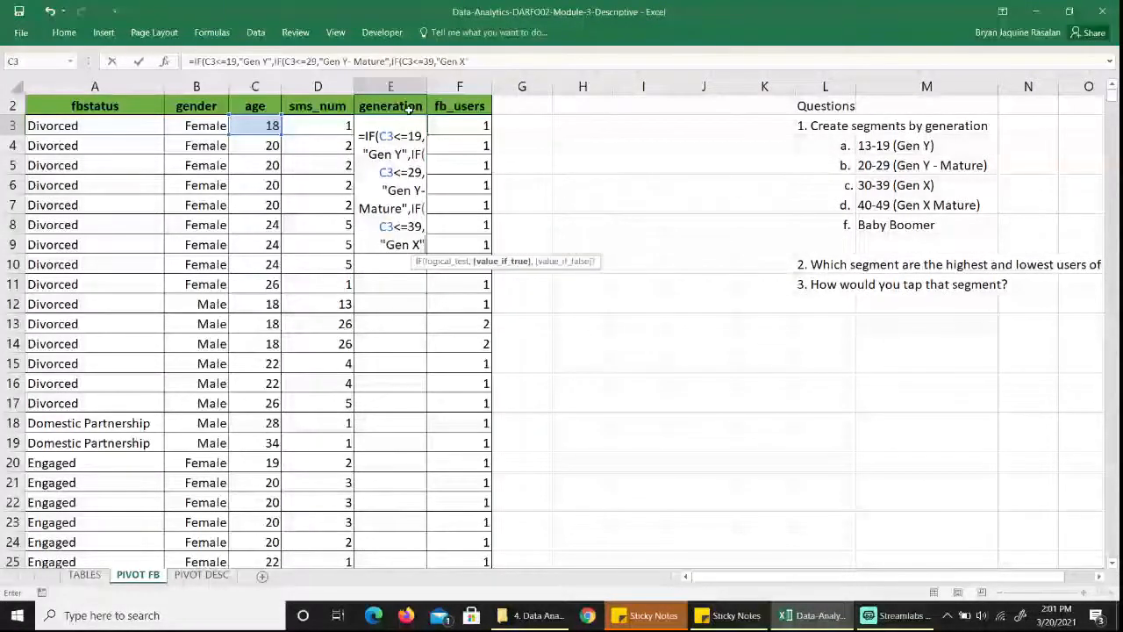
type(",IF(")
Nest a fourth IF in the E3 formula that returns "Gen X- Mature" when C3<49.
key("Left")
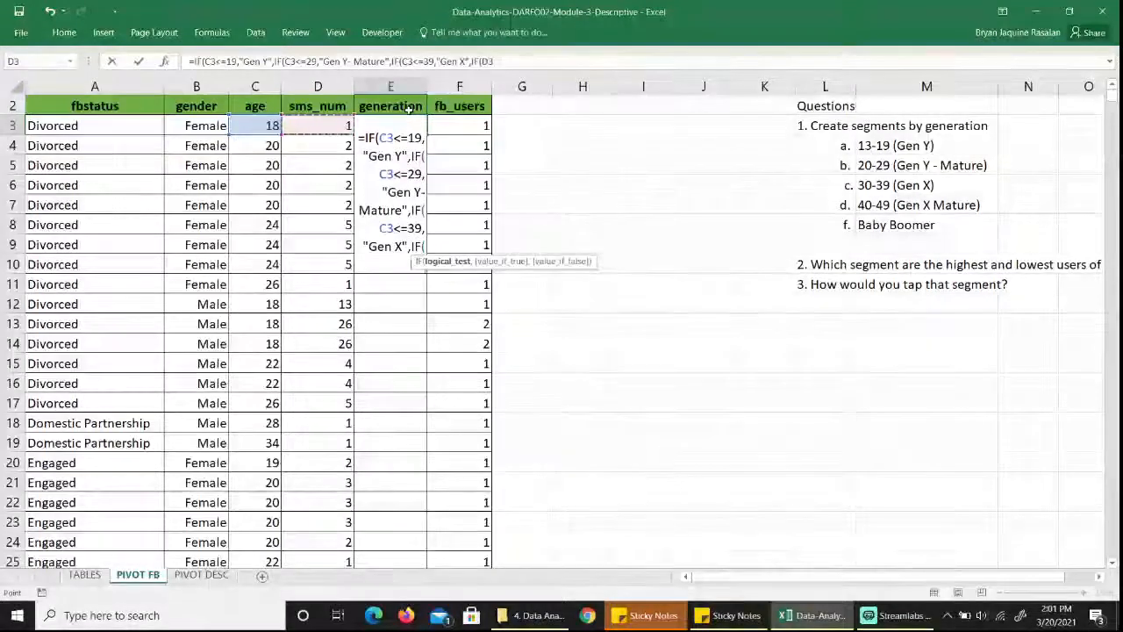
key("Left")
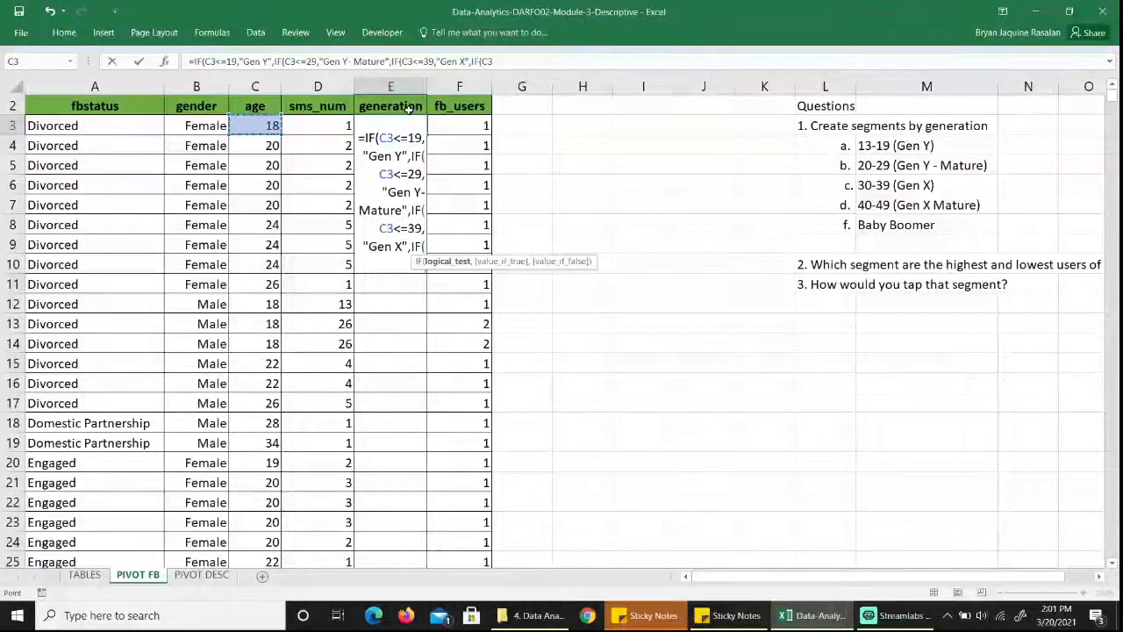
type("<49")
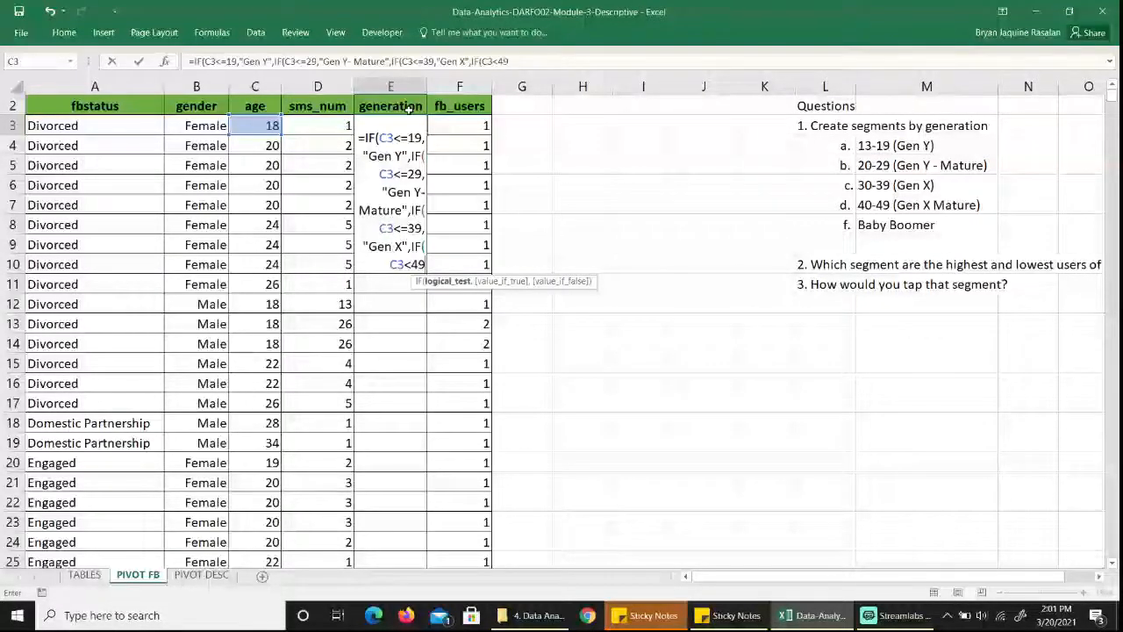
type(", \"\"")
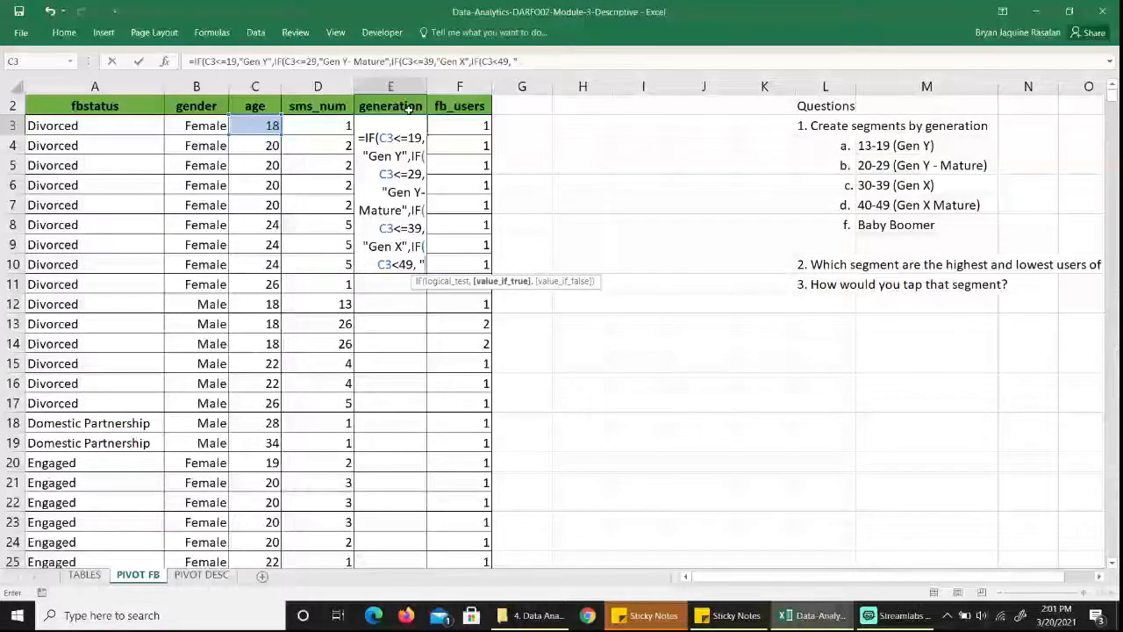
type("en X")
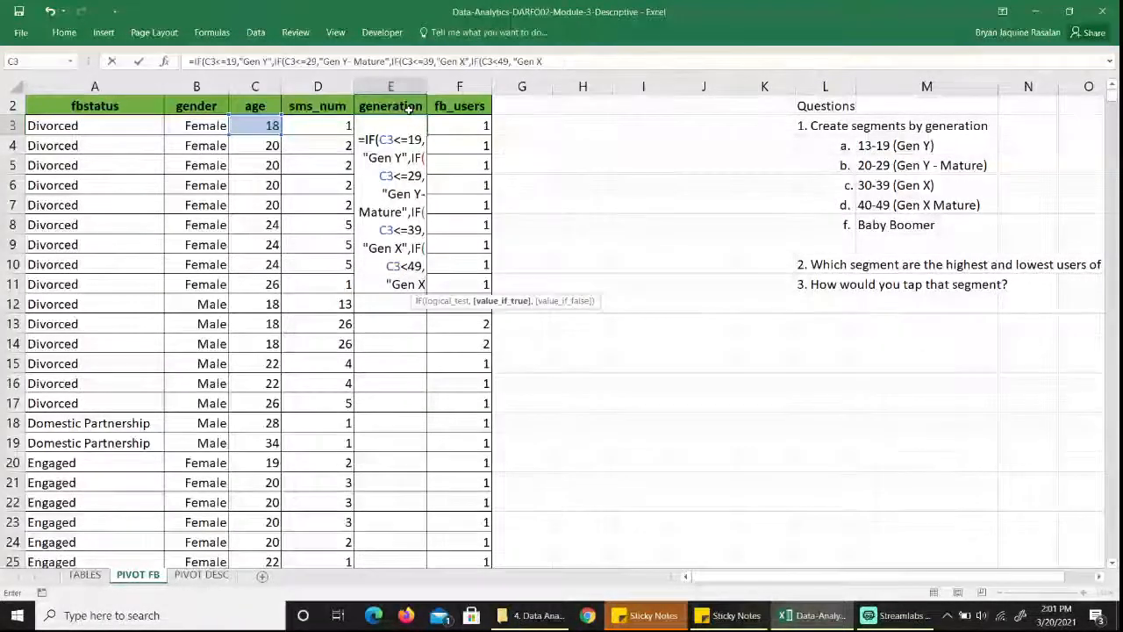
type("- Mature")
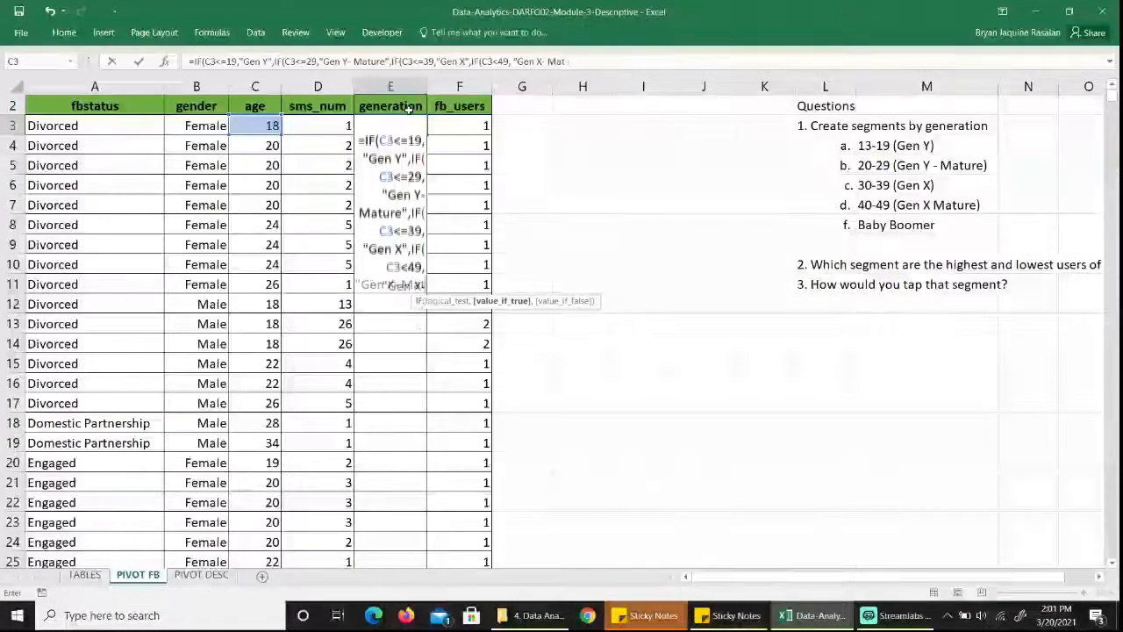
type(",")
key("BackSpace")
type("\",")
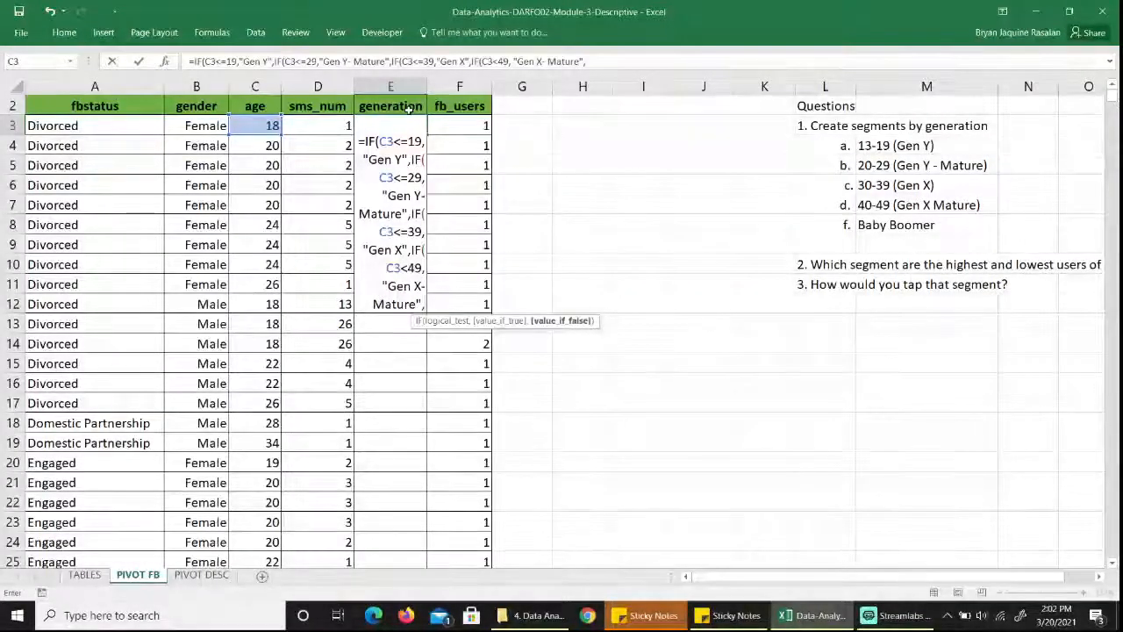
type("\"")
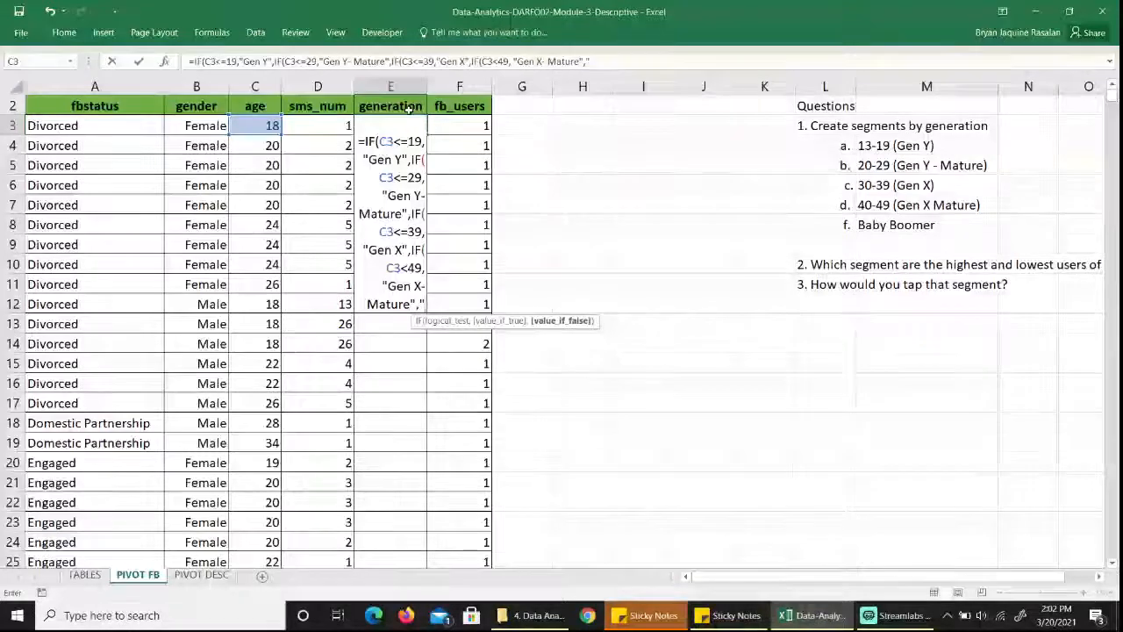
type("Baby B")
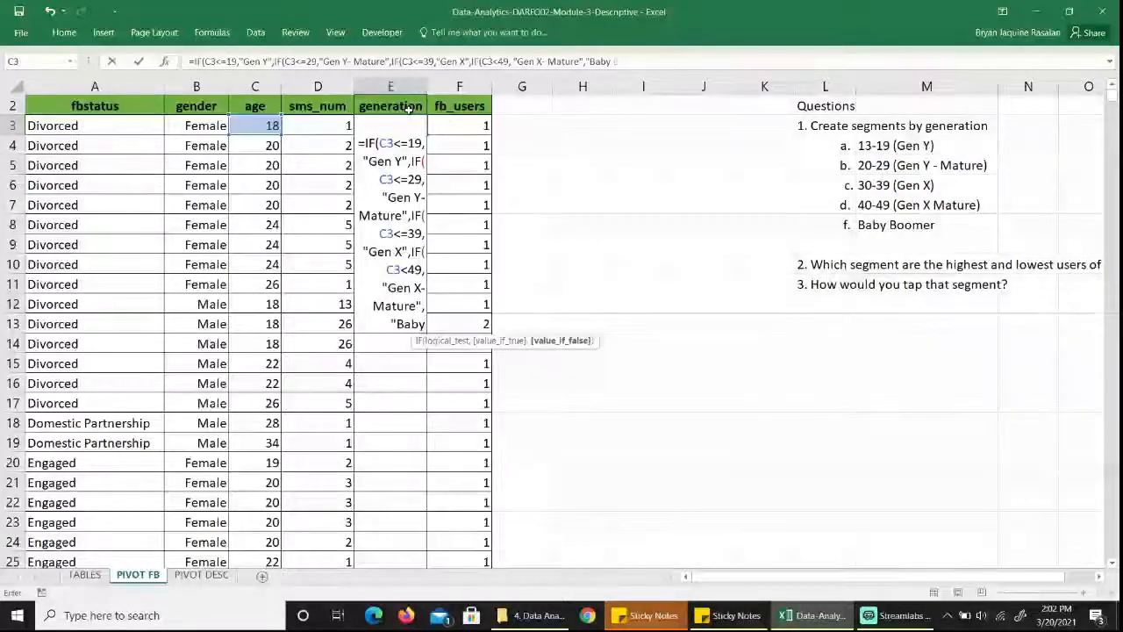
type("oomer\"")
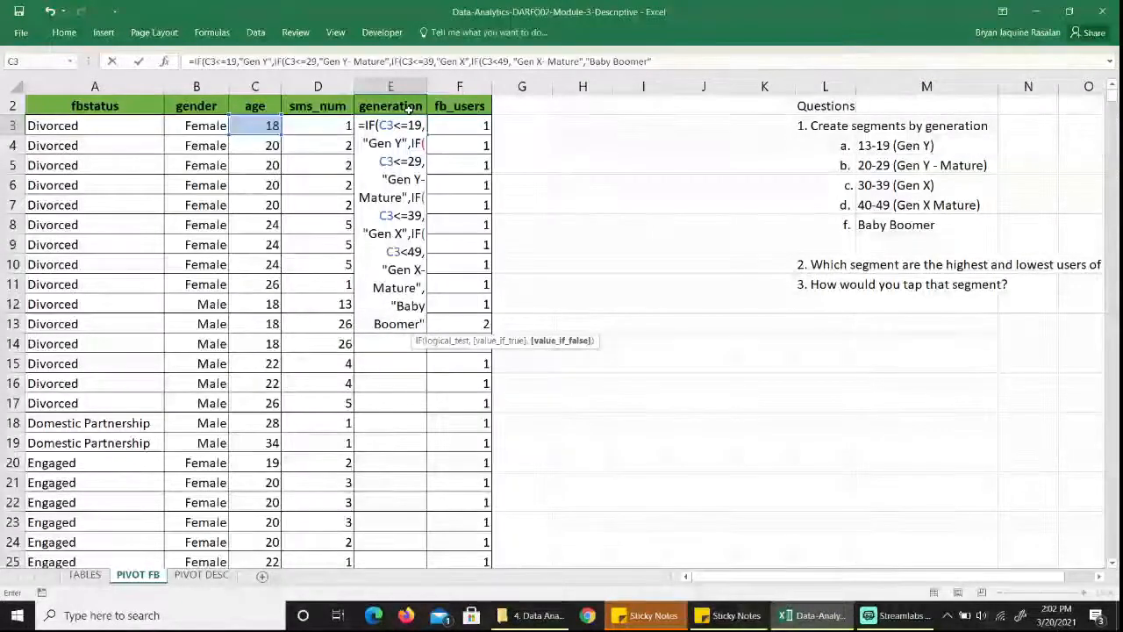
Set "Baby Boomer" as the fallback result, close all four IF parentheses and commit the E3 formula.
type("))))")
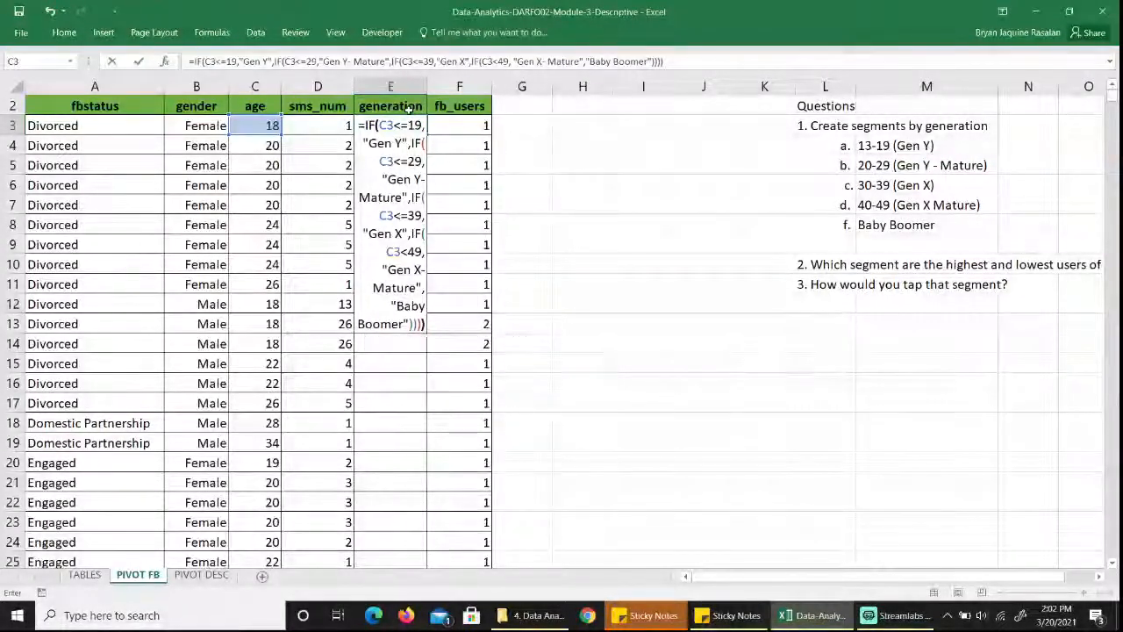
key("ctrl+Return")
Copy the E3 generation formula down to every remaining record, E4 through E6154.
key("ctrl+c")
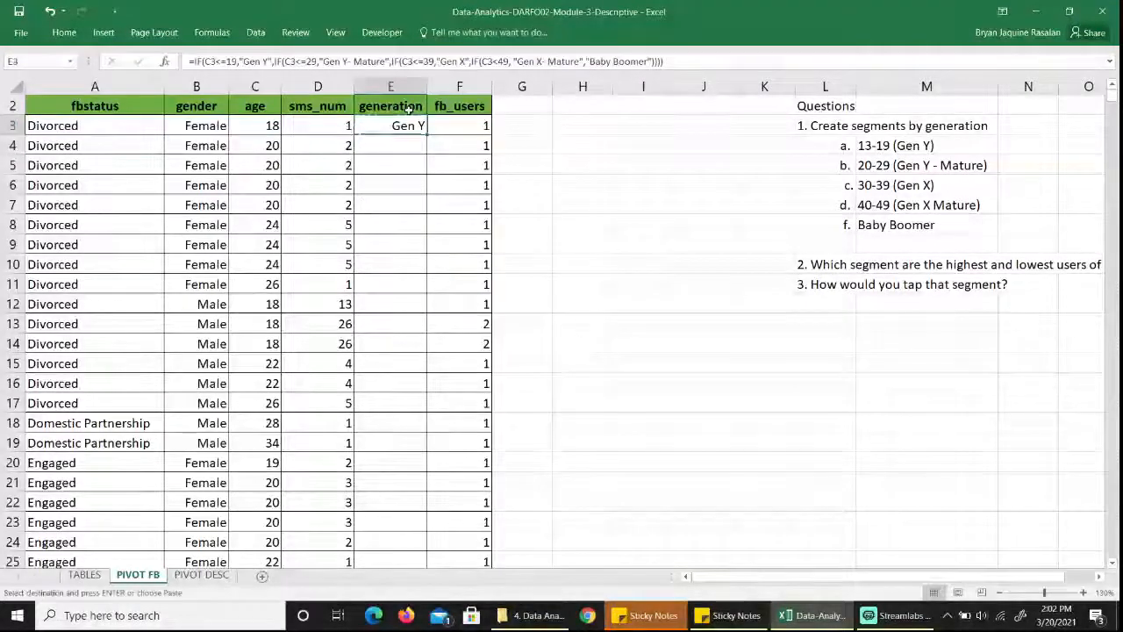
key("Down")
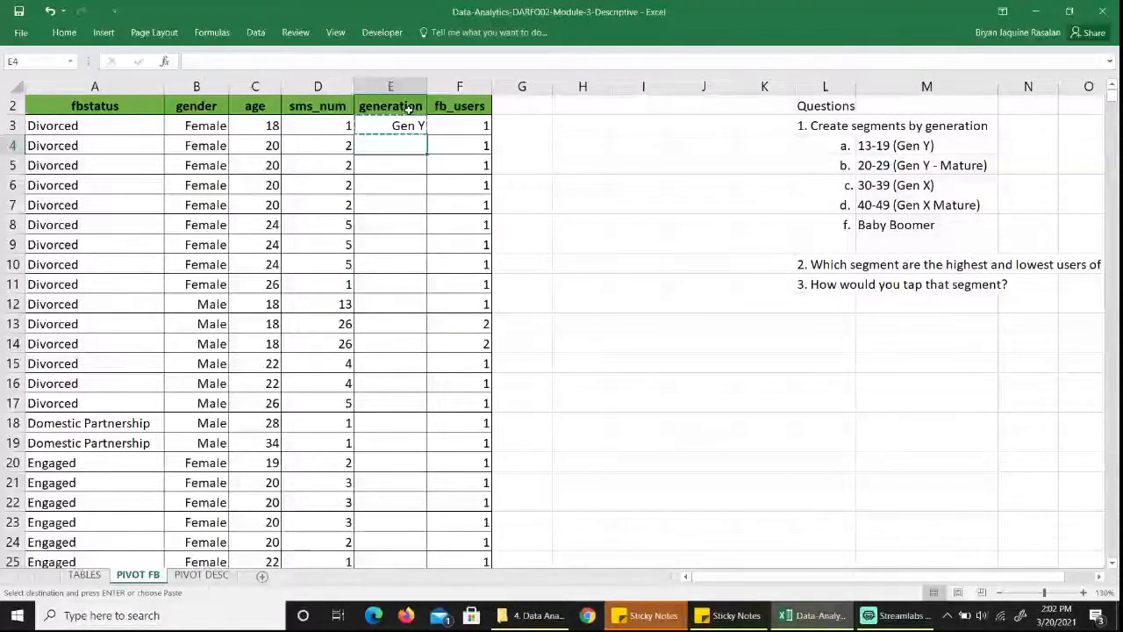
key("shift+Page_Down")
key("shift+Page_Down")
key("shift+Page_Down")
key("shift+Page_Down")
key("shift+Page_Down")
key("shift+Page_Down")
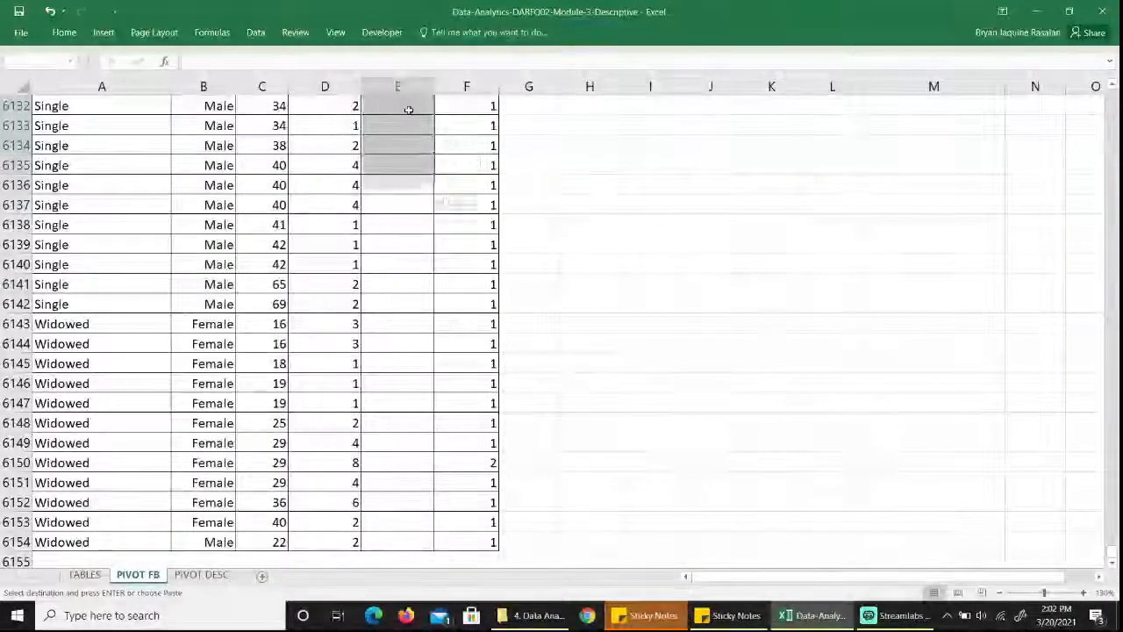
key("shift+Down")
key("shift+Down")
key("shift+Down")
key("shift+Down")
key("shift+Down")
key("shift+Down")
key("shift+Down")
key("shift+Down")
key("shift+Down")
key("shift+Down")
key("shift+Down")
key("shift+Down")
key("shift+Down")
key("shift+Down")
key("shift+Down")
key("shift+Down")
key("shift+Down")
key("shift+Down")
key("shift+Down")
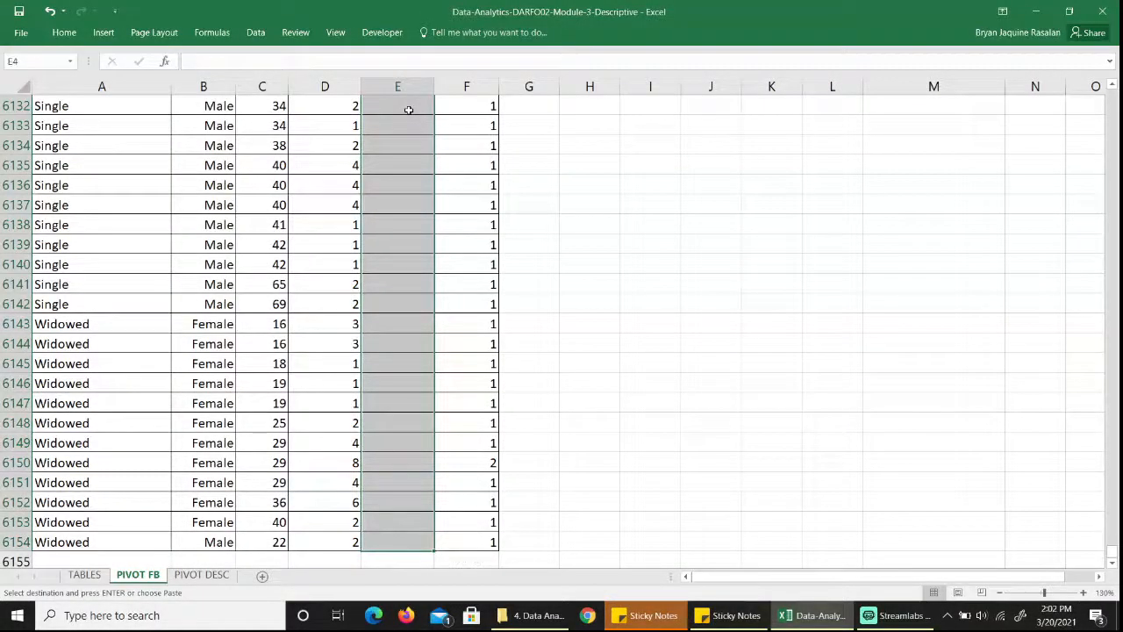
key("ctrl+v")
key("Up")
key("Right")
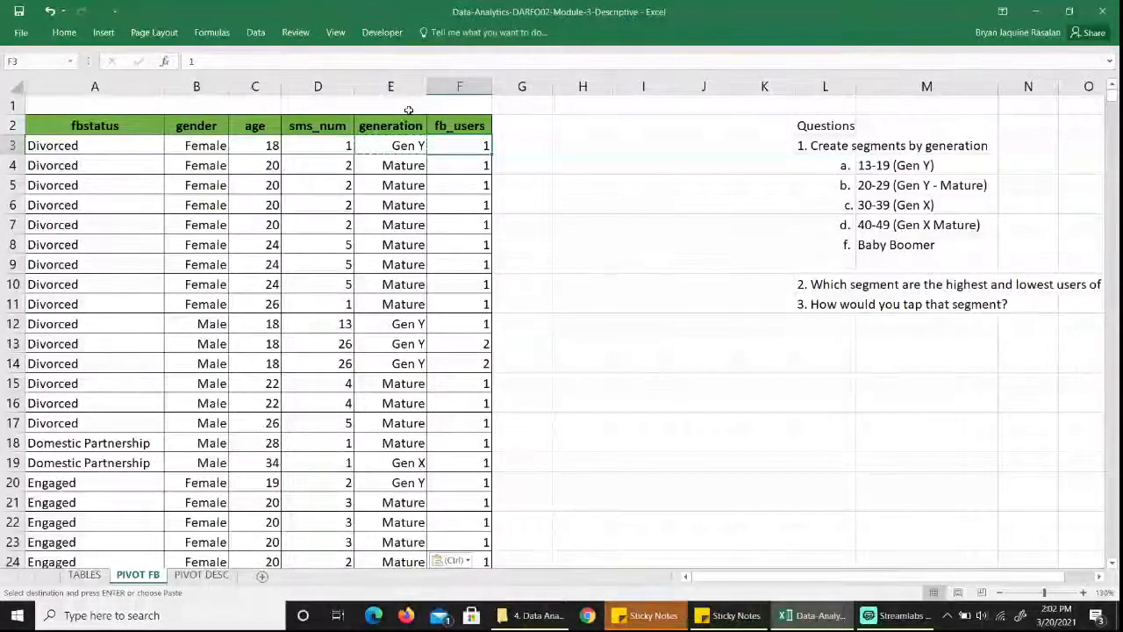
key("Escape")
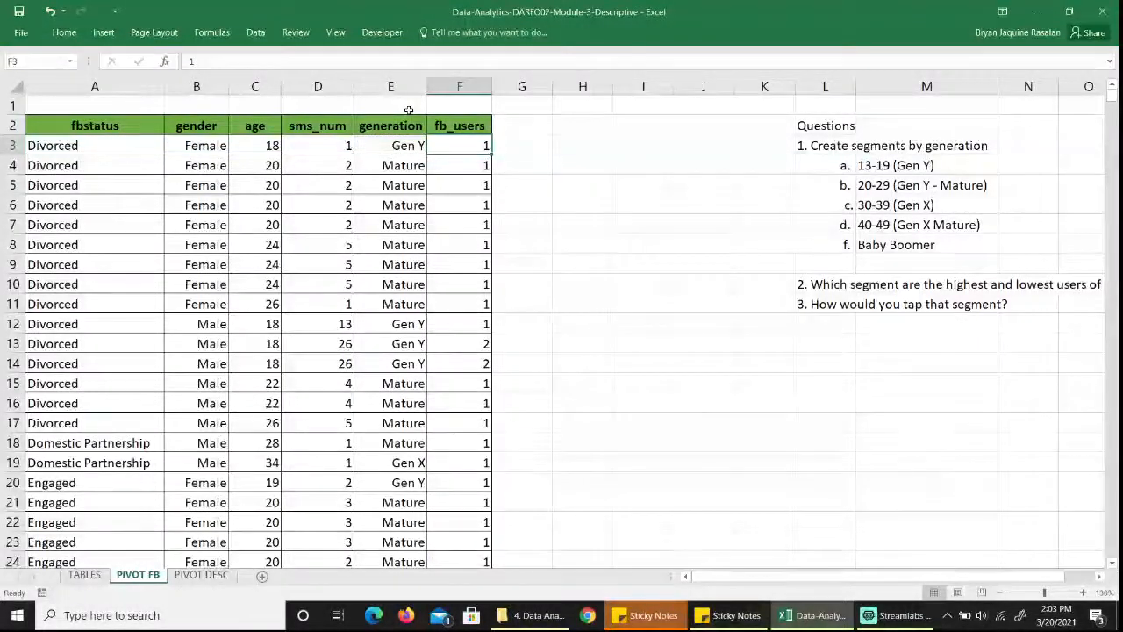
Convert the data range A2:F6154, from fbstatus to fb_users, into a table with headers.
key("Up")
key("Left")
key("Left")
key("Left")
key("Left")
key("Left")
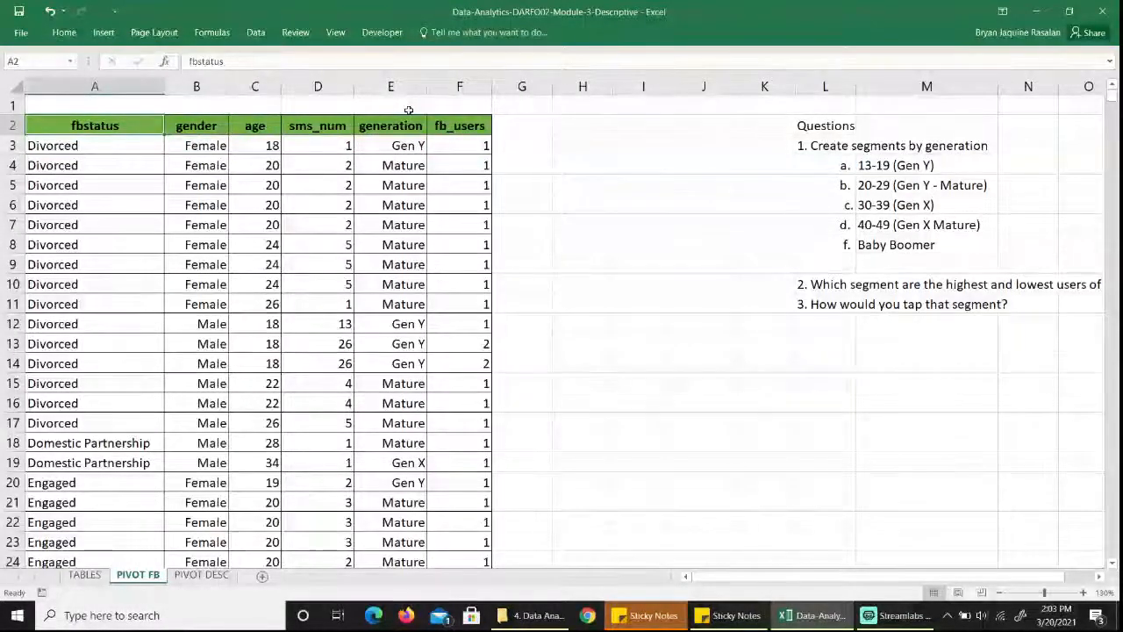
key("shift+Right")
key("shift+Right")
key("shift+Right")
key("shift+Right")
key("shift+Right")
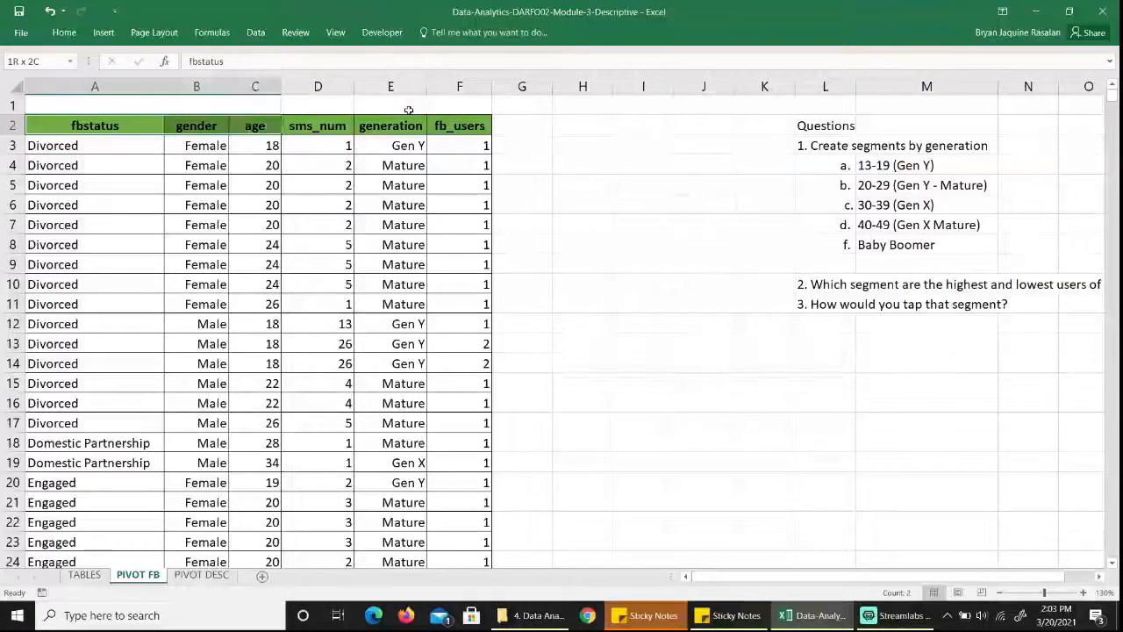
key("ctrl+shift+Down")
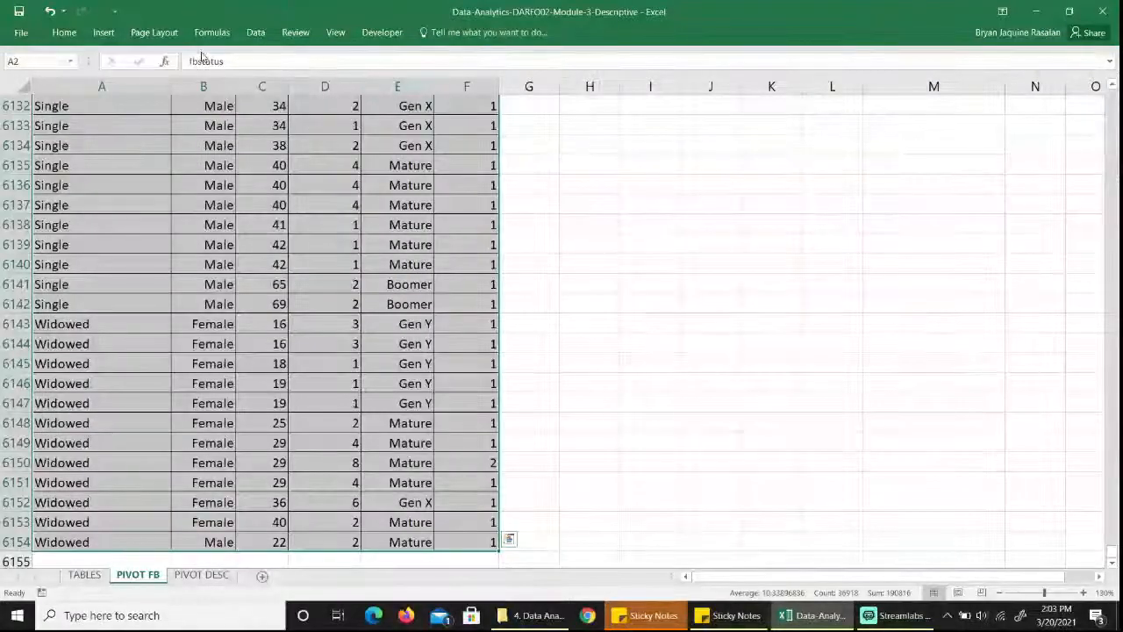
left_click(105, 33)
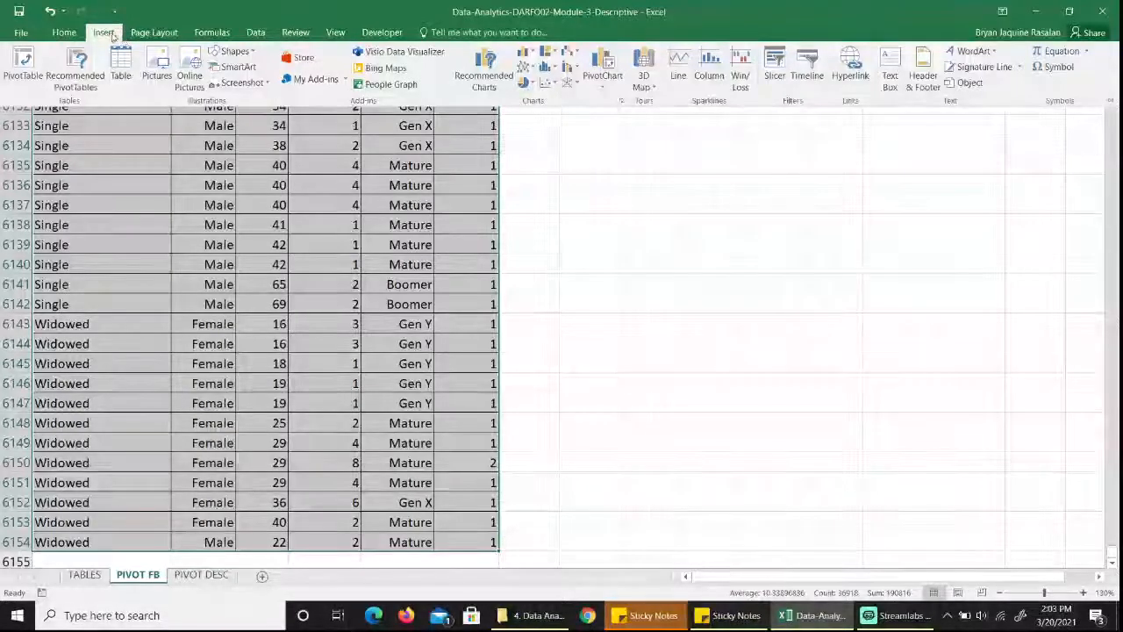
left_click(123, 79)
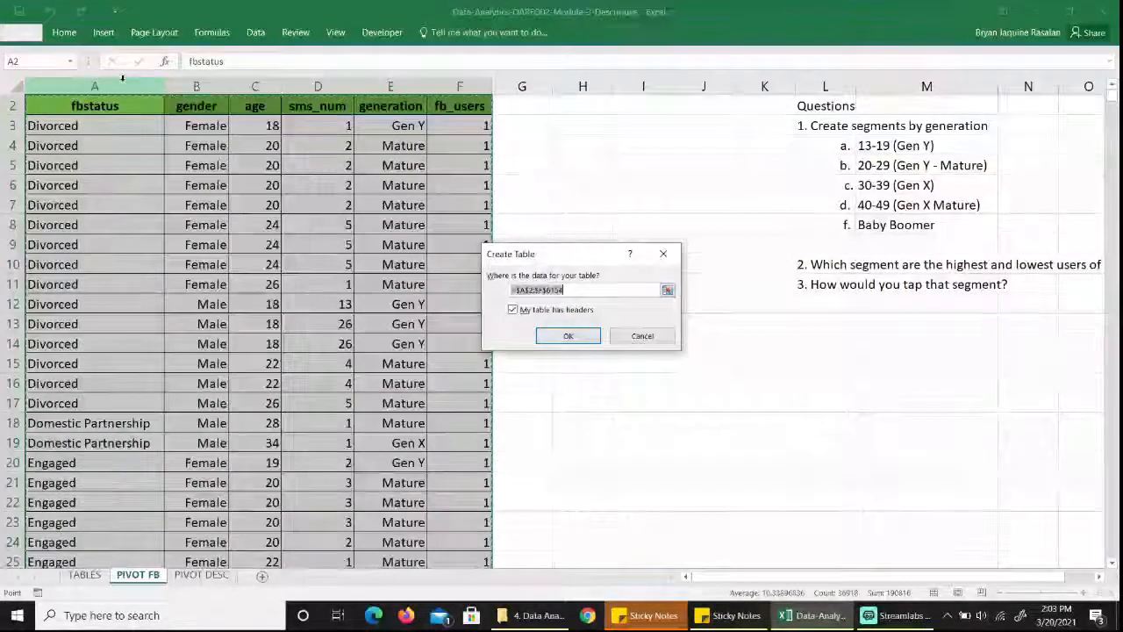
key("Return")
key("Right")
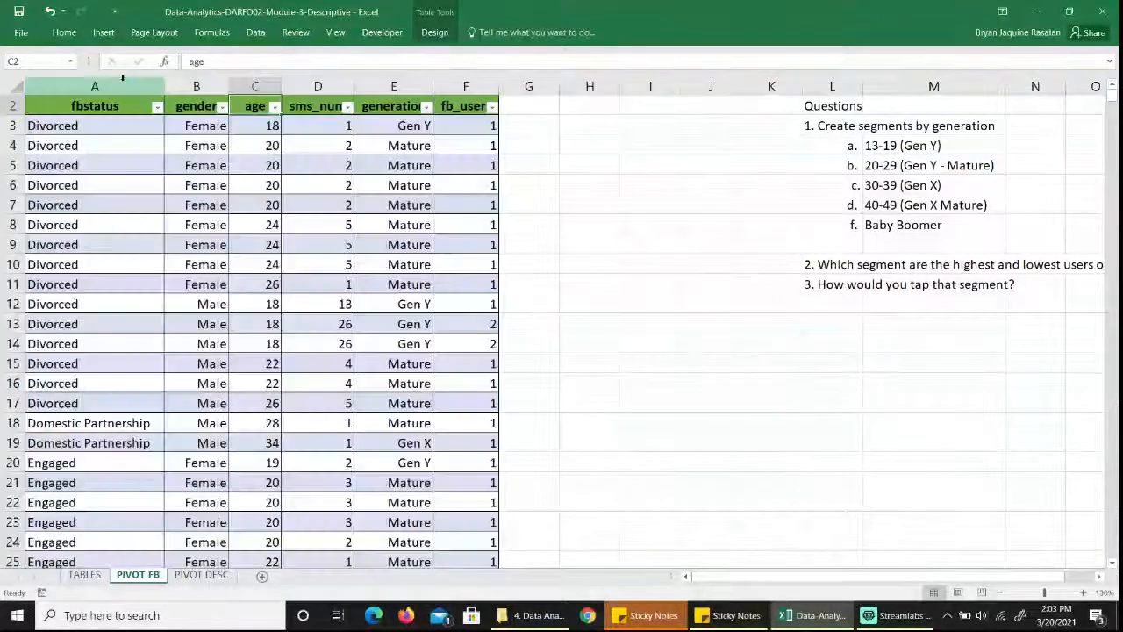
key("Right")
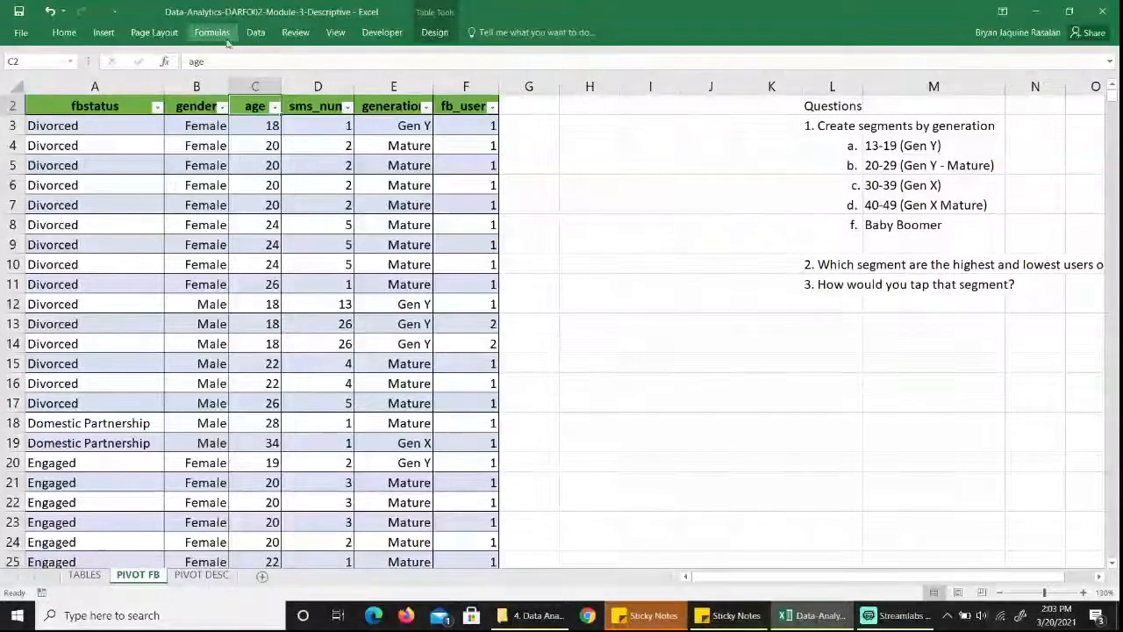
Insert a slicer for the fbstatus field and place it in the empty area between the table and the questions.
left_click(436, 35)
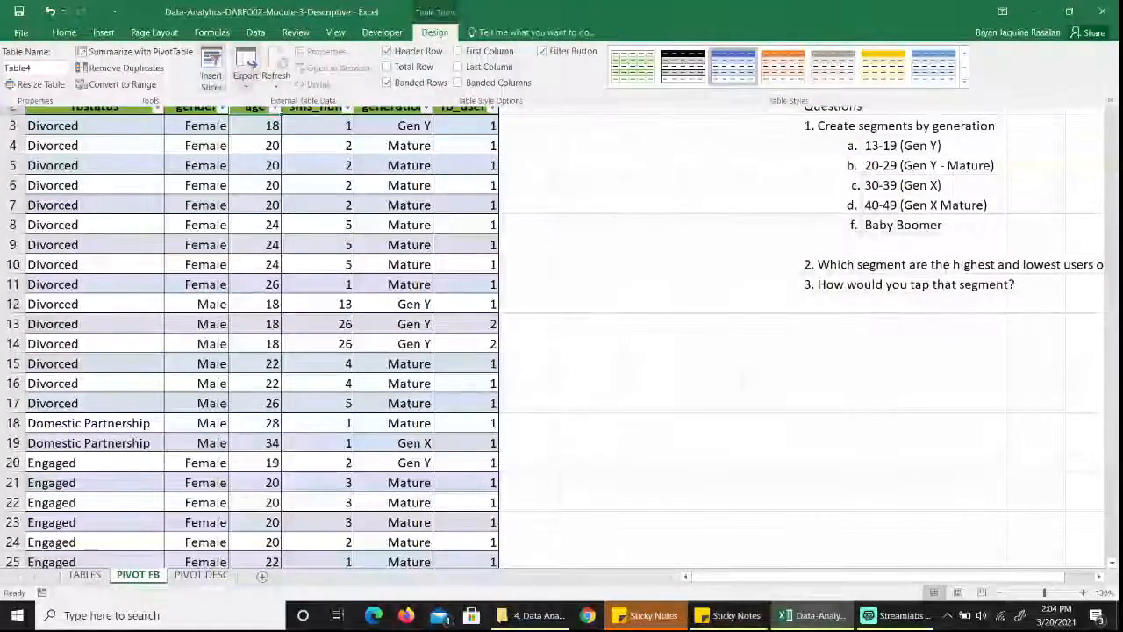
left_click(210, 78)
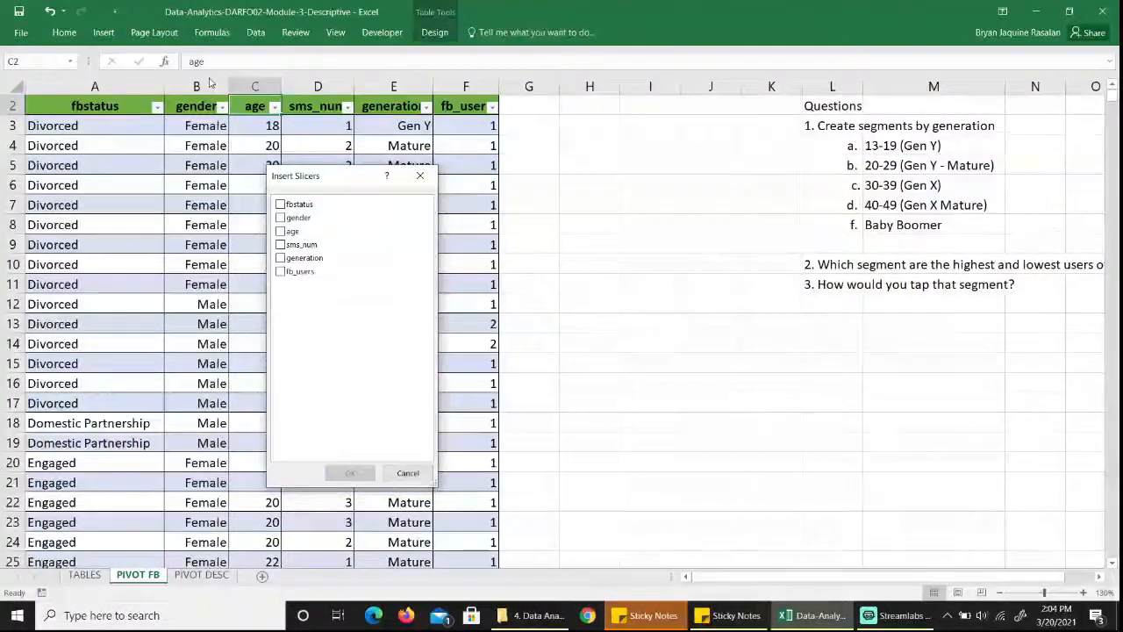
left_click(281, 205)
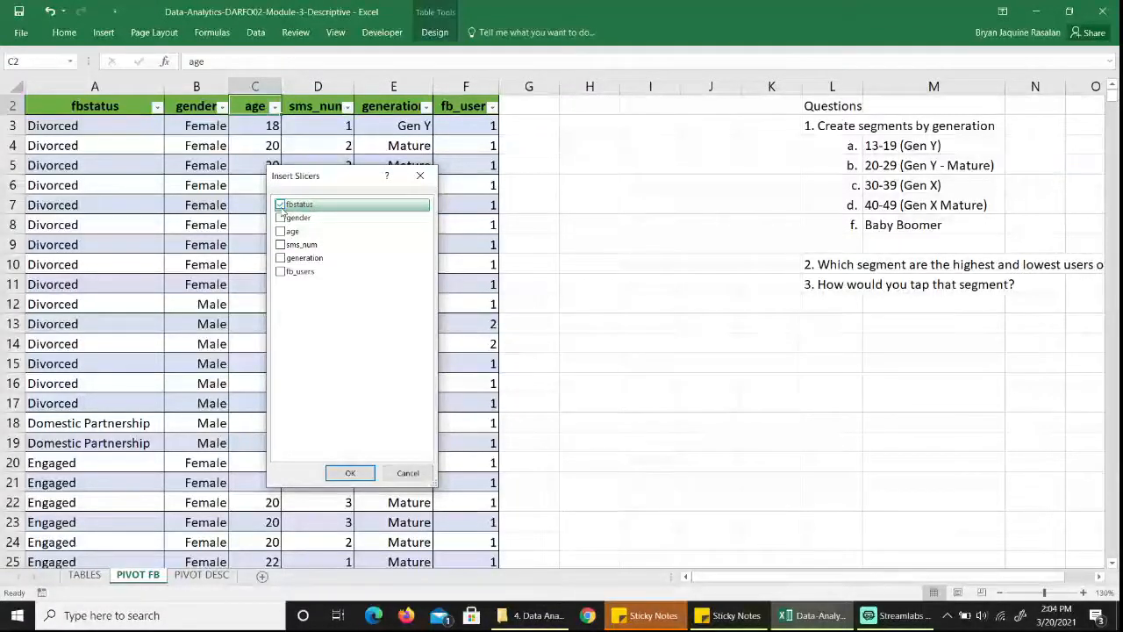
left_click(353, 474)
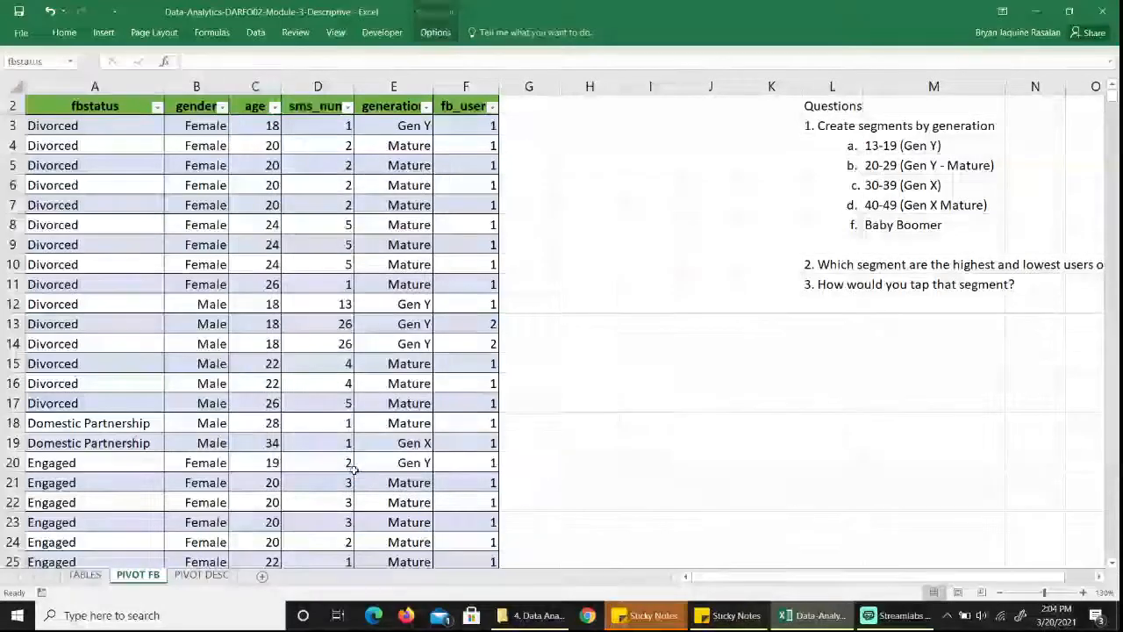
left_click_drag(567, 221, 659, 193)
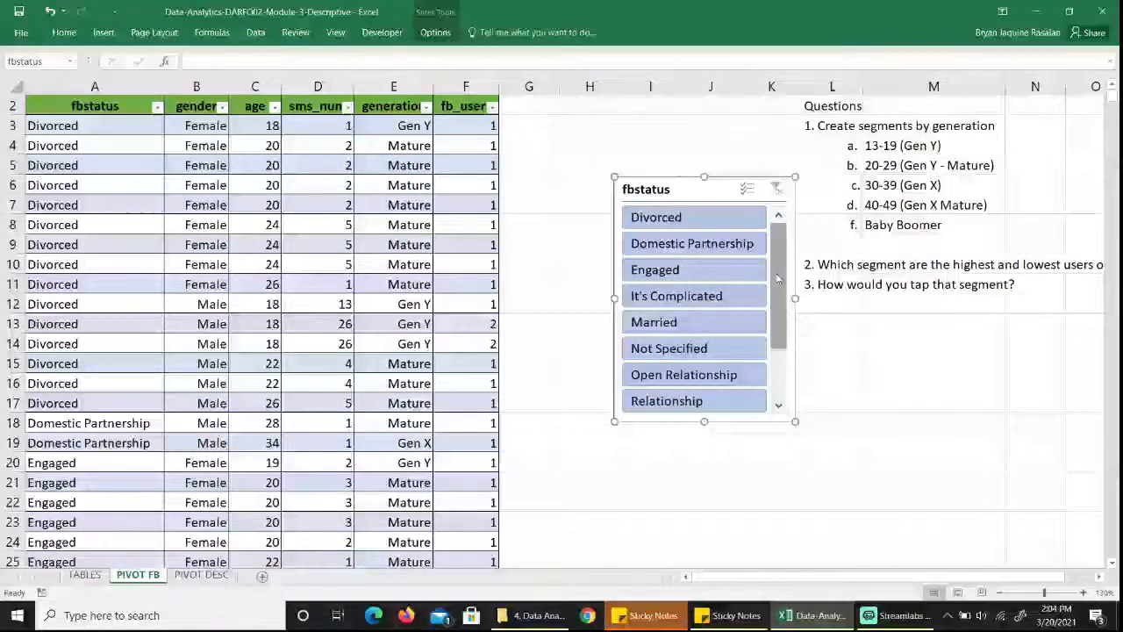
Filter the table with the fbstatus slicer to Divorced, and switch the filter to Domestic Partnership.
mouse_move(777, 278)
left_mouse_down()
mouse_move(780, 314)
mouse_move(780, 261)
left_mouse_up()
left_click(681, 219)
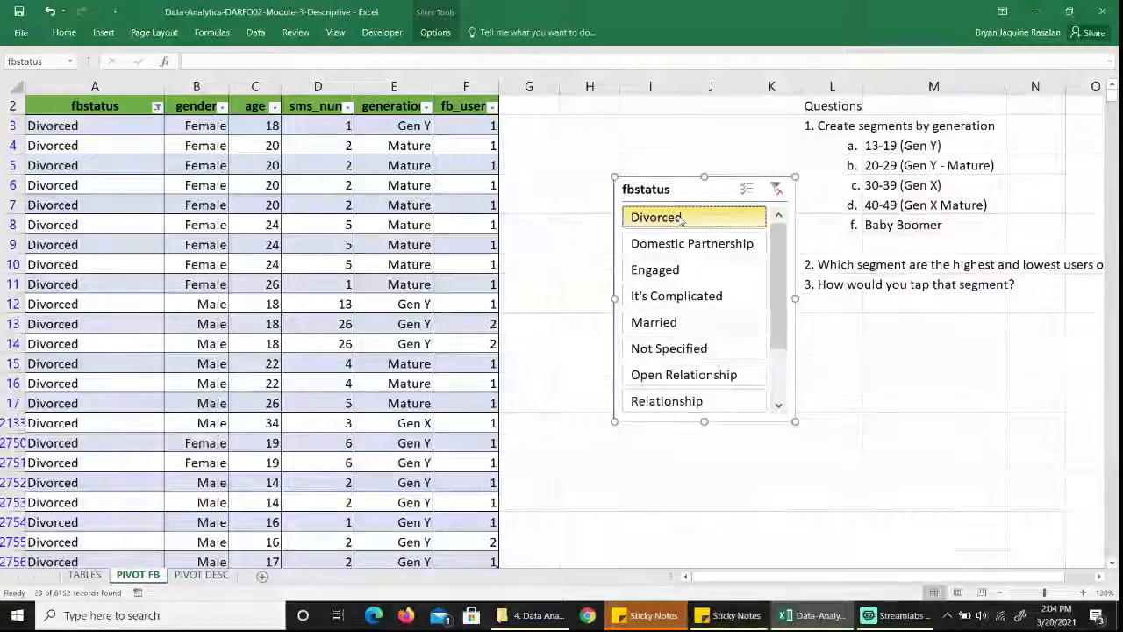
left_click(680, 247)
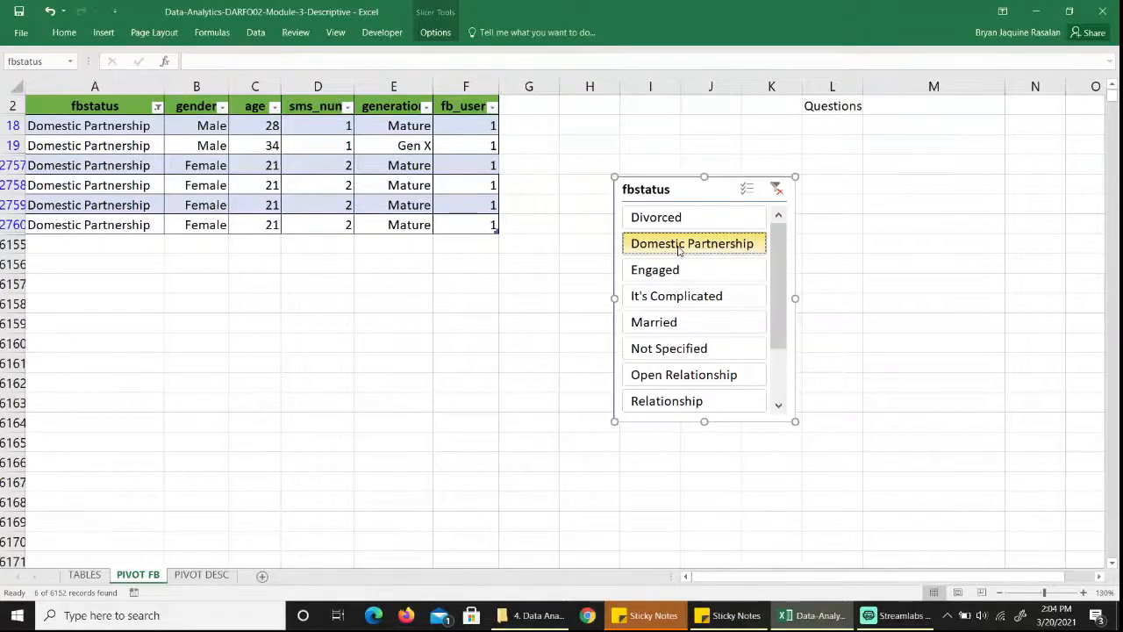
mouse_move(780, 275)
left_mouse_down()
mouse_move(780, 326)
mouse_move(787, 261)
left_mouse_up()
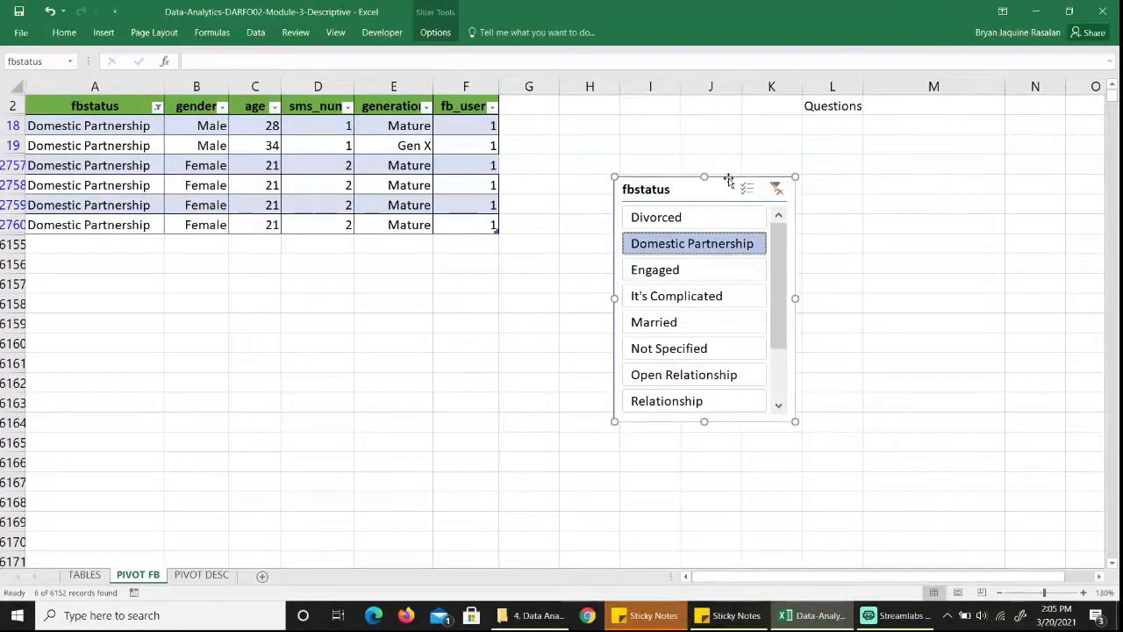
Delete the fbstatus slicer and reset the fbstatus column filter to include all statuses.
key("Delete")
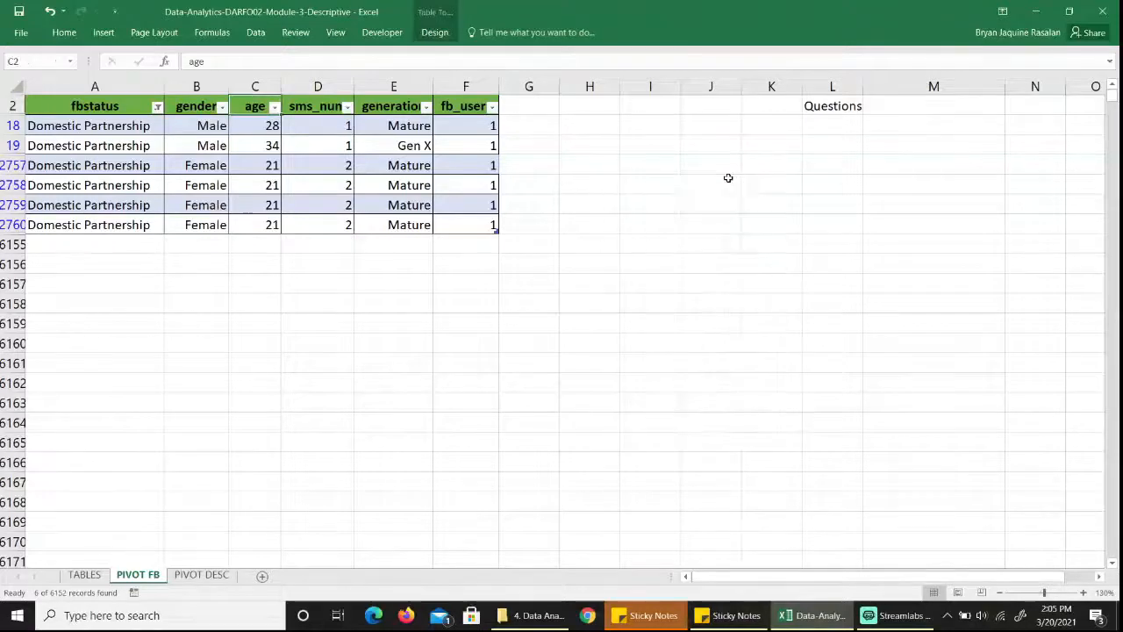
left_click(158, 107)
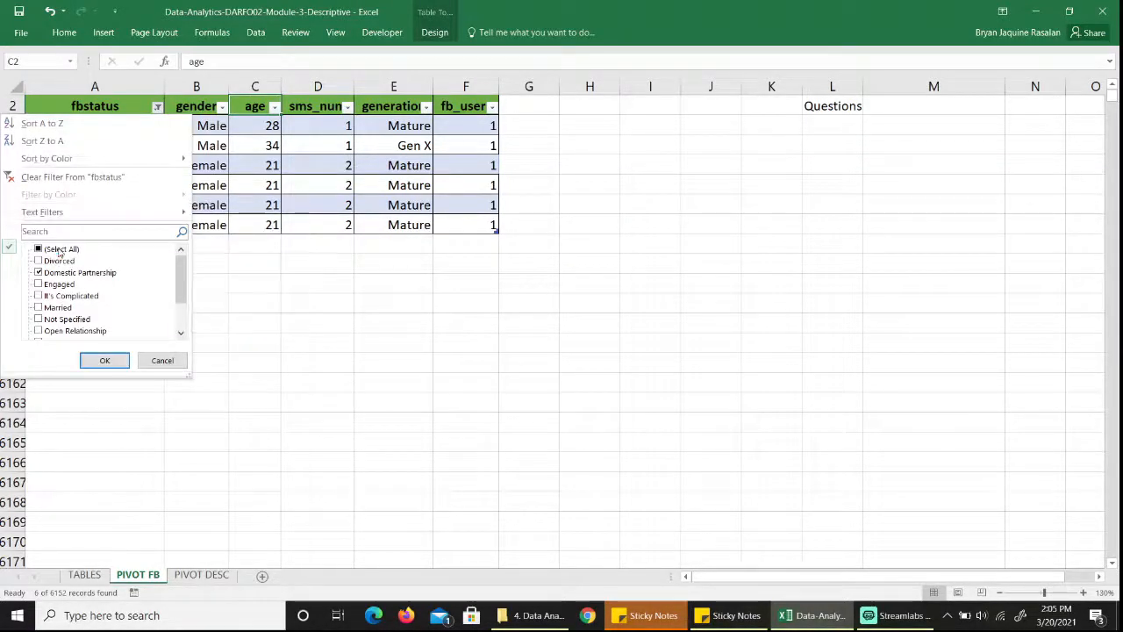
left_click(104, 360)
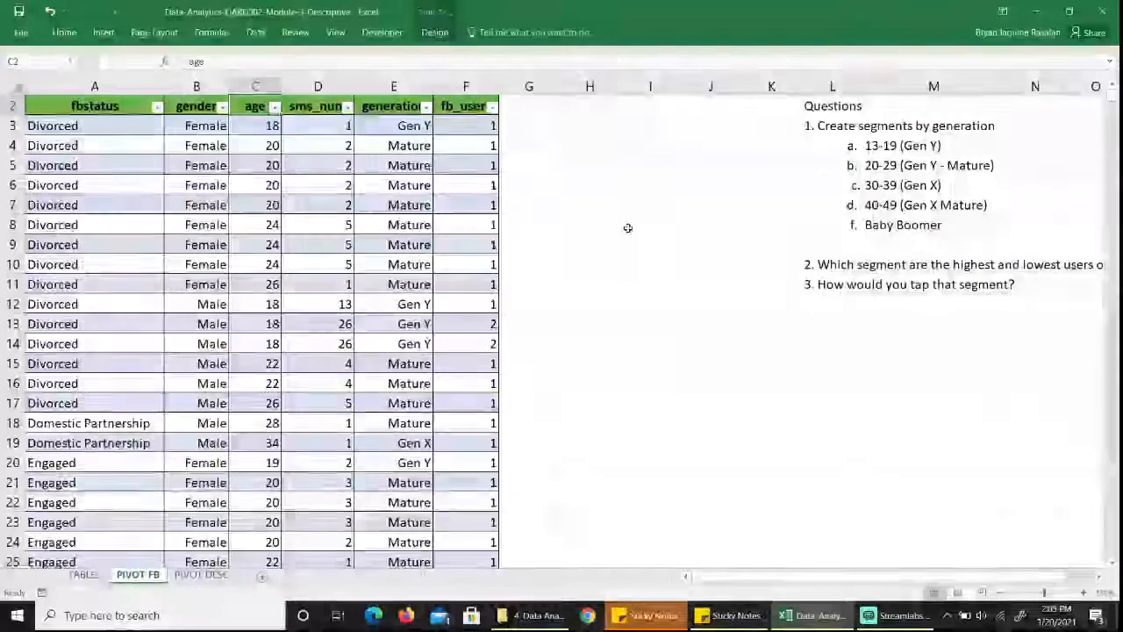
Create a PivotTable from the data table and place it on the existing worksheet at cell H13.
scroll(627, 228, "up", 1)
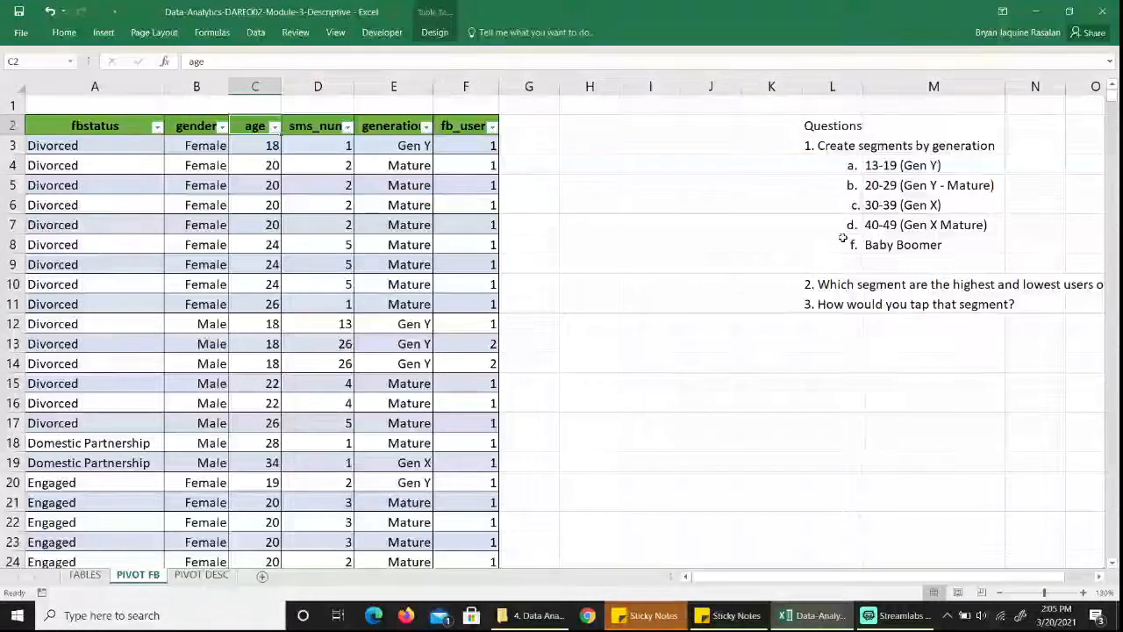
left_click(104, 33)
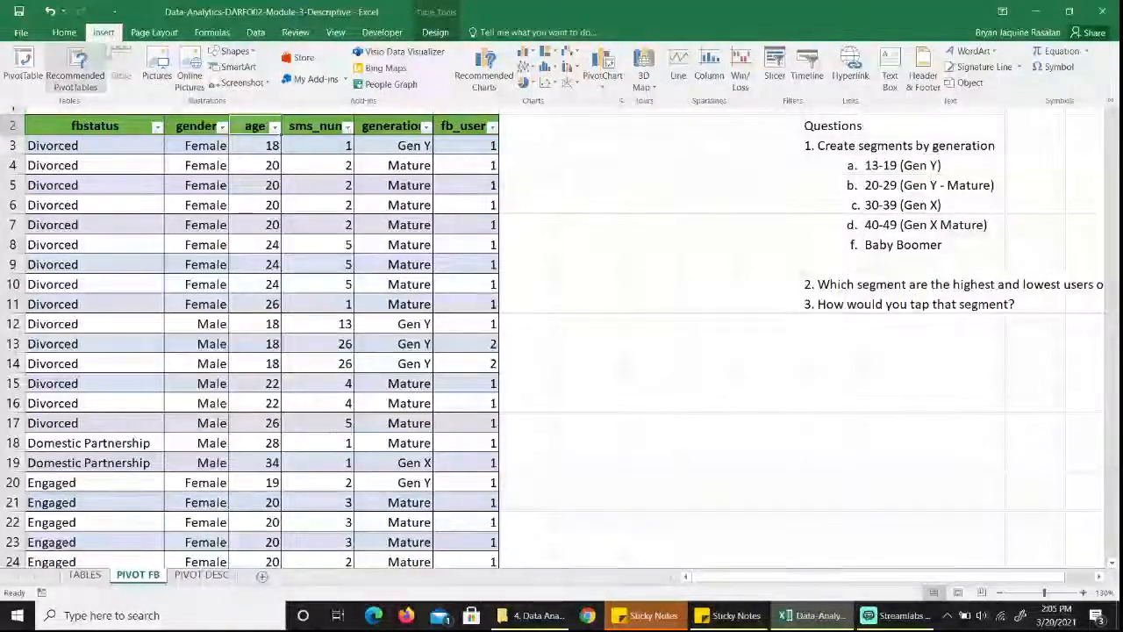
left_click(23, 70)
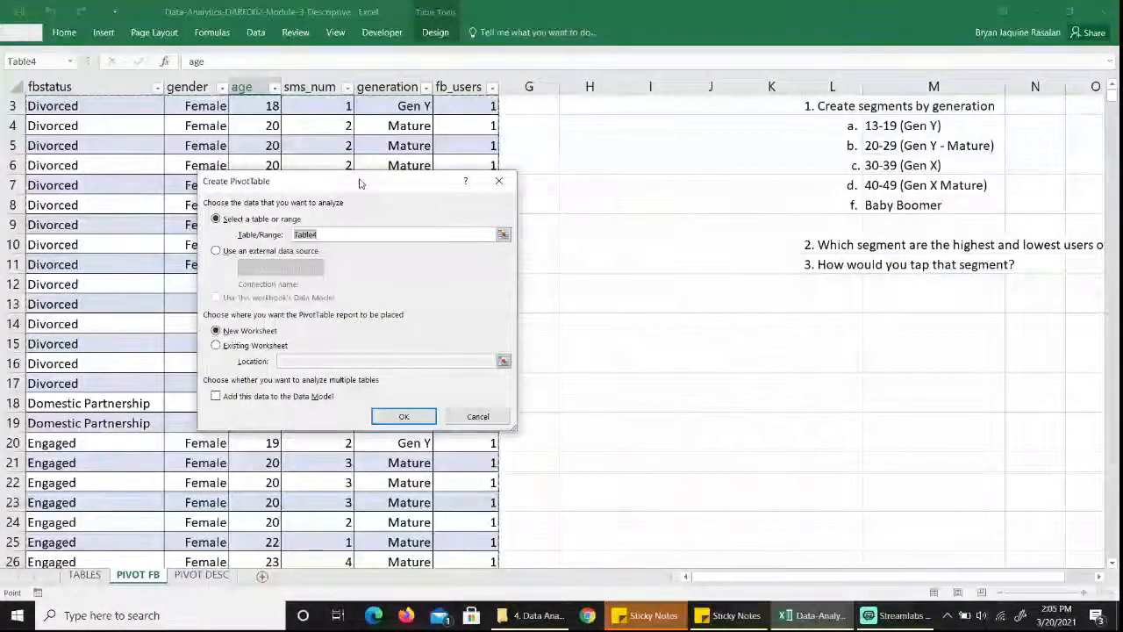
left_click_drag(360, 182, 546, 194)
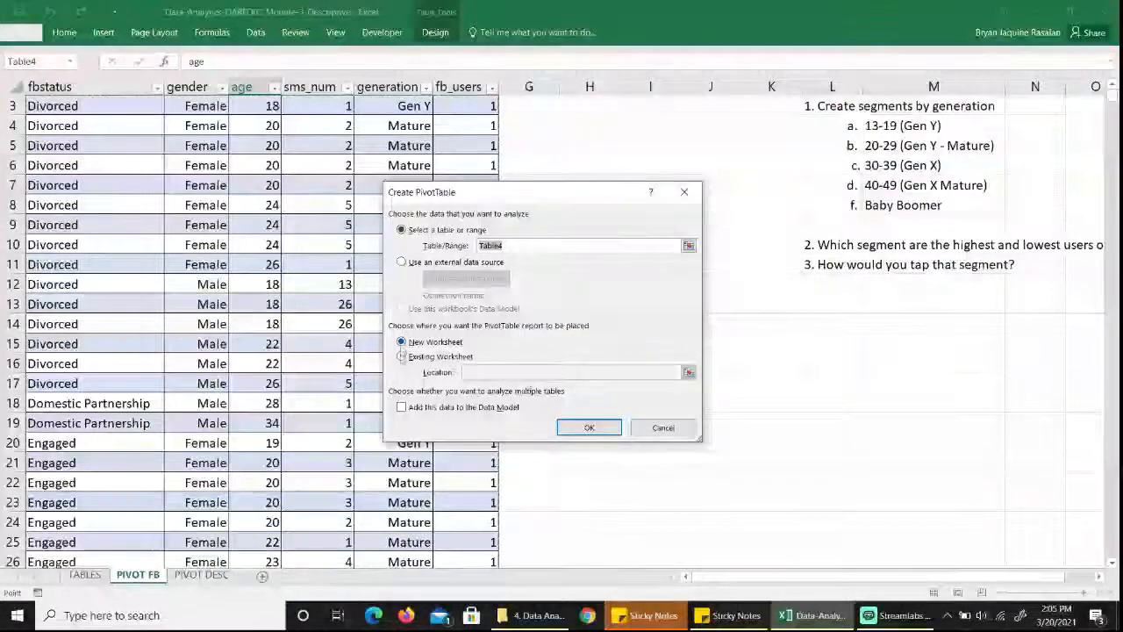
left_click(402, 356)
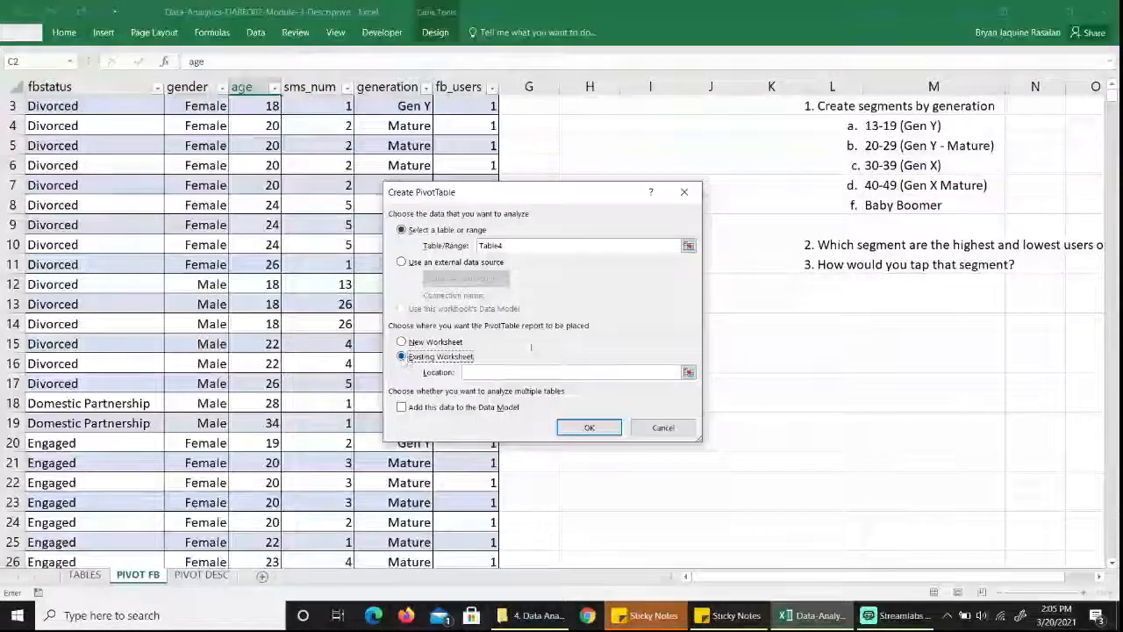
left_click(689, 372)
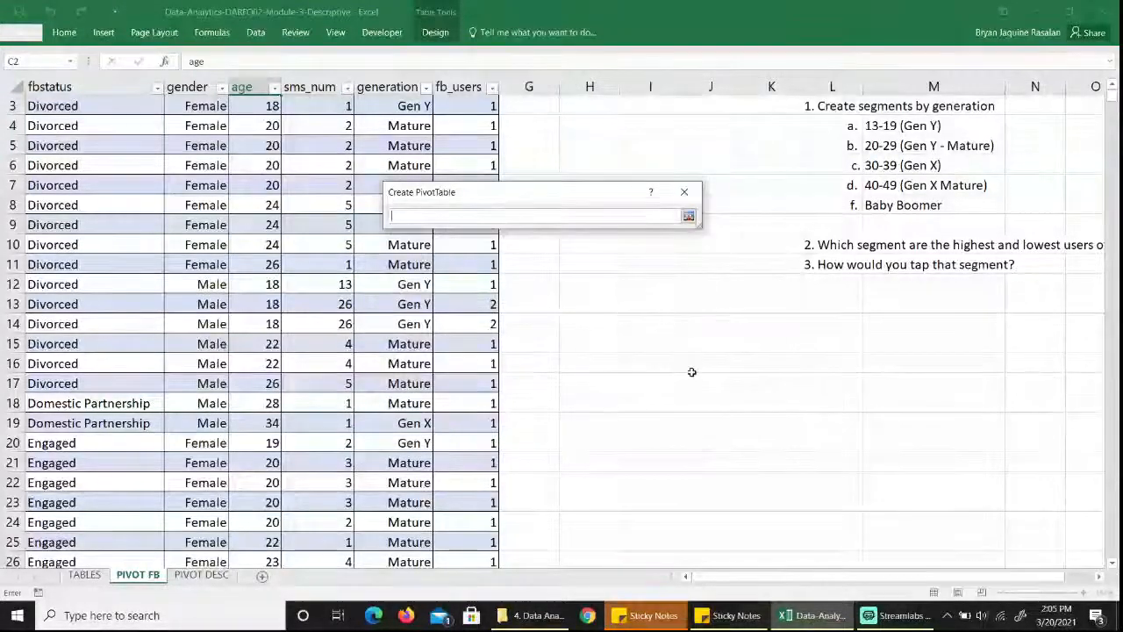
left_click(598, 301)
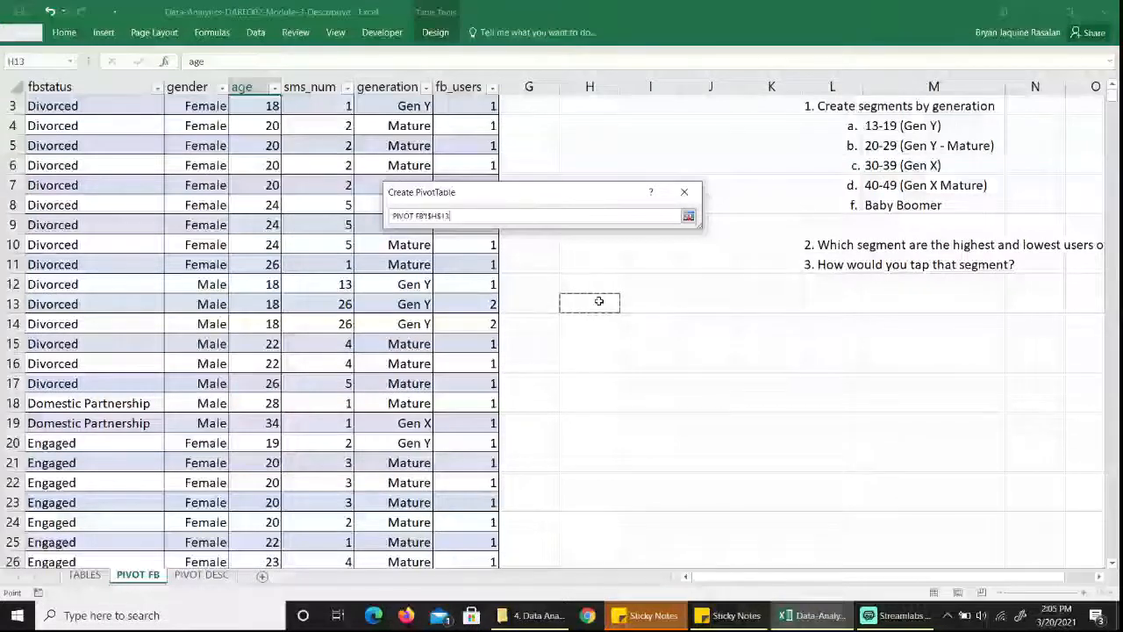
key("Return")
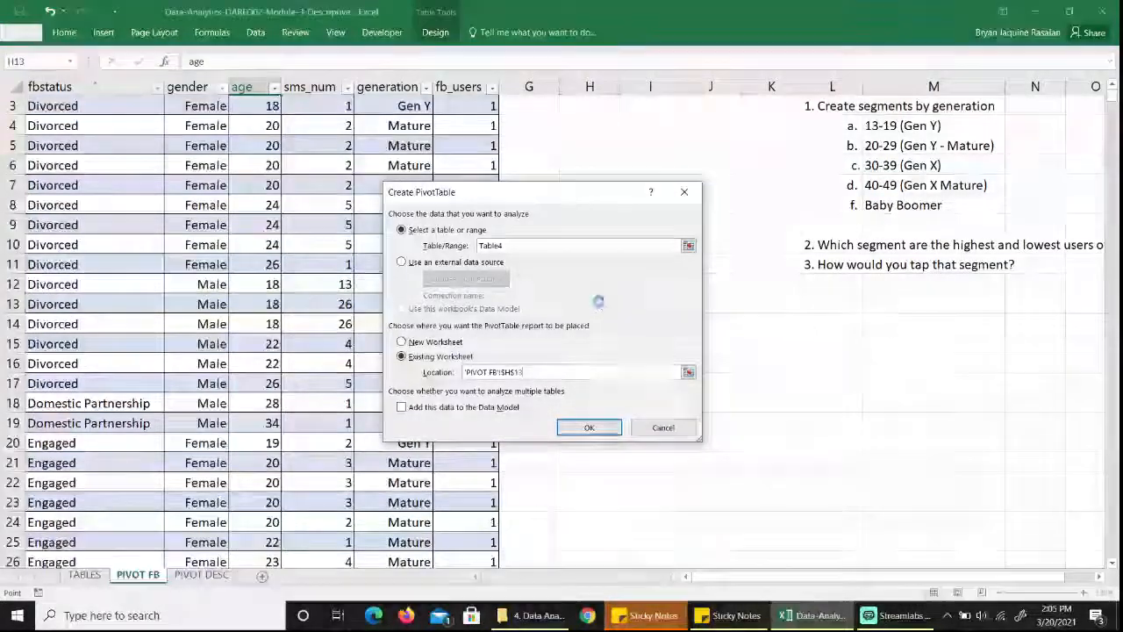
key("Return")
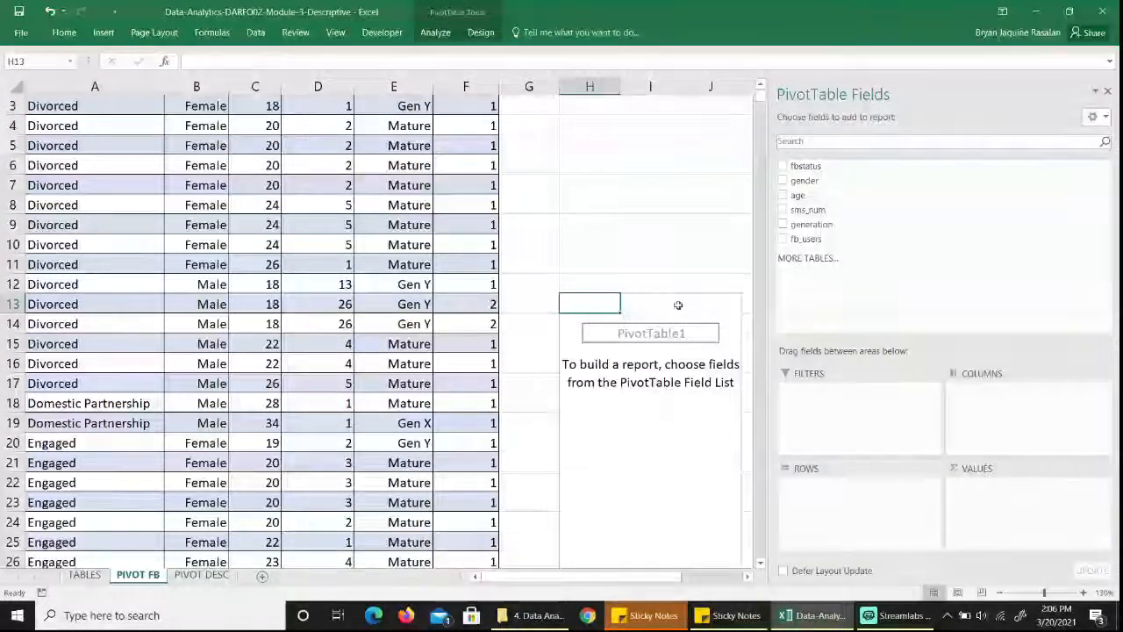
Add generation as the PivotTable's row field and the sum of sms_num as its values.
scroll(671, 349, "up", 1)
left_click(658, 341)
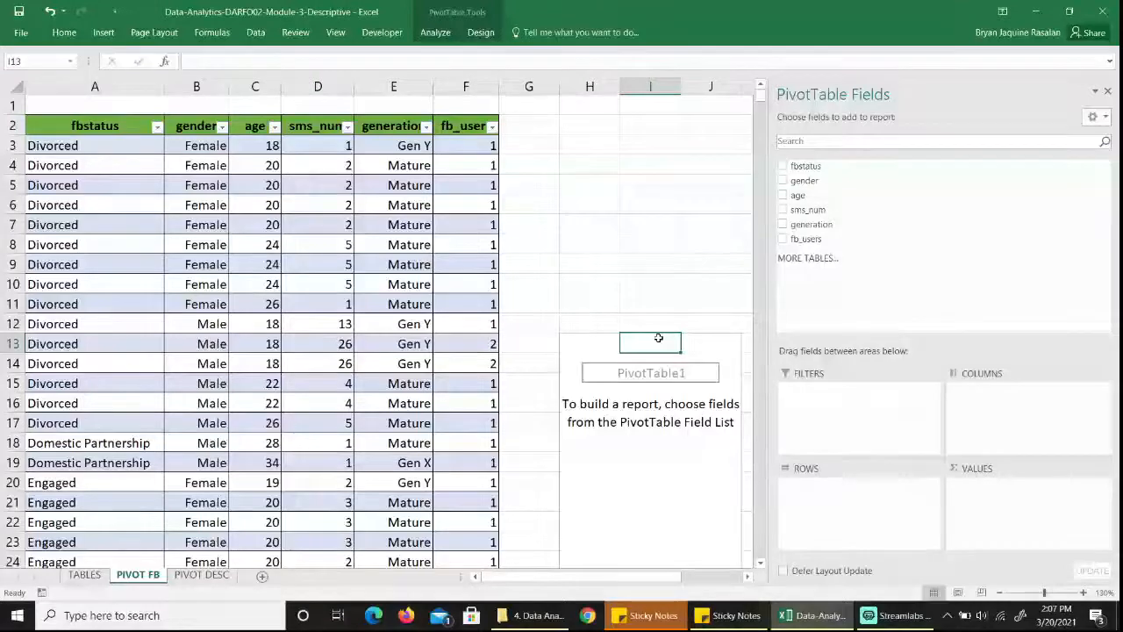
left_click(655, 298)
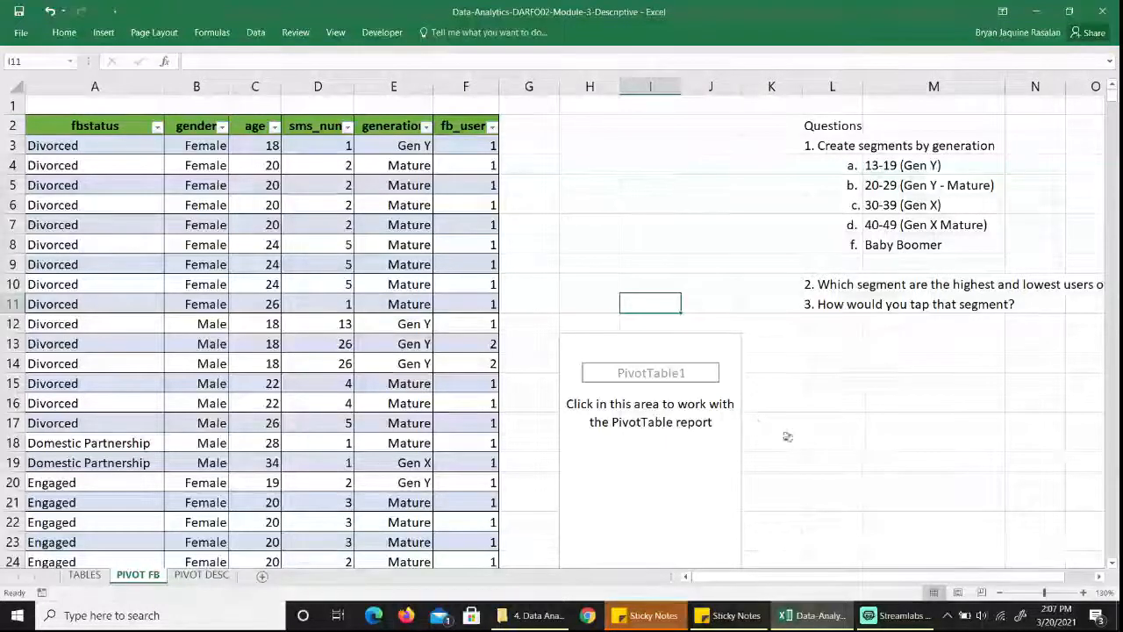
left_click(654, 344)
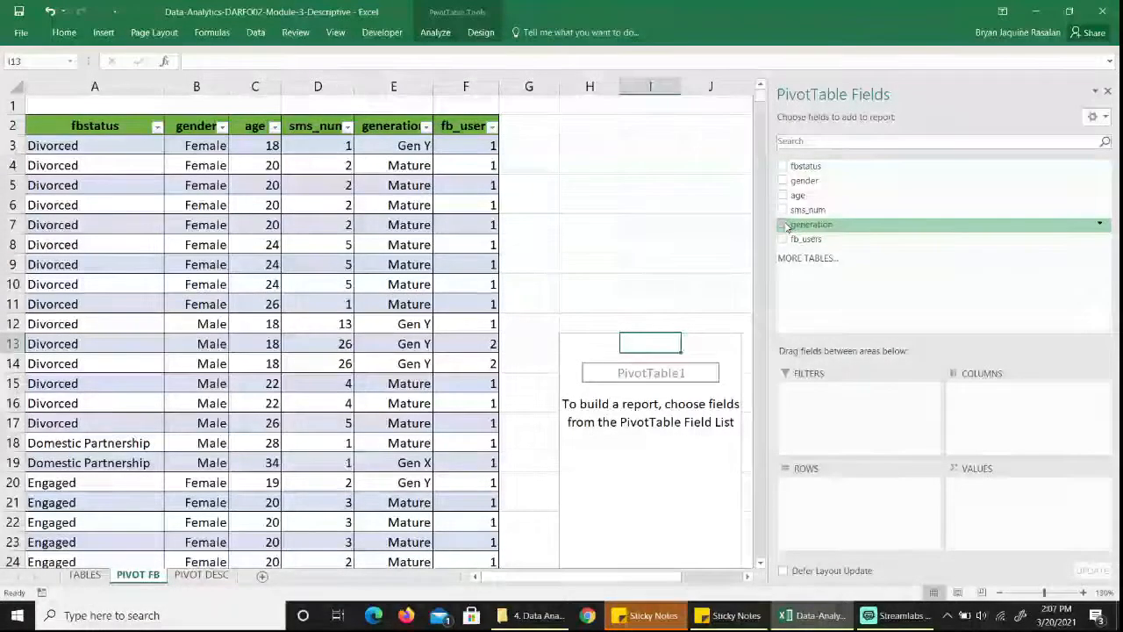
left_click(783, 225)
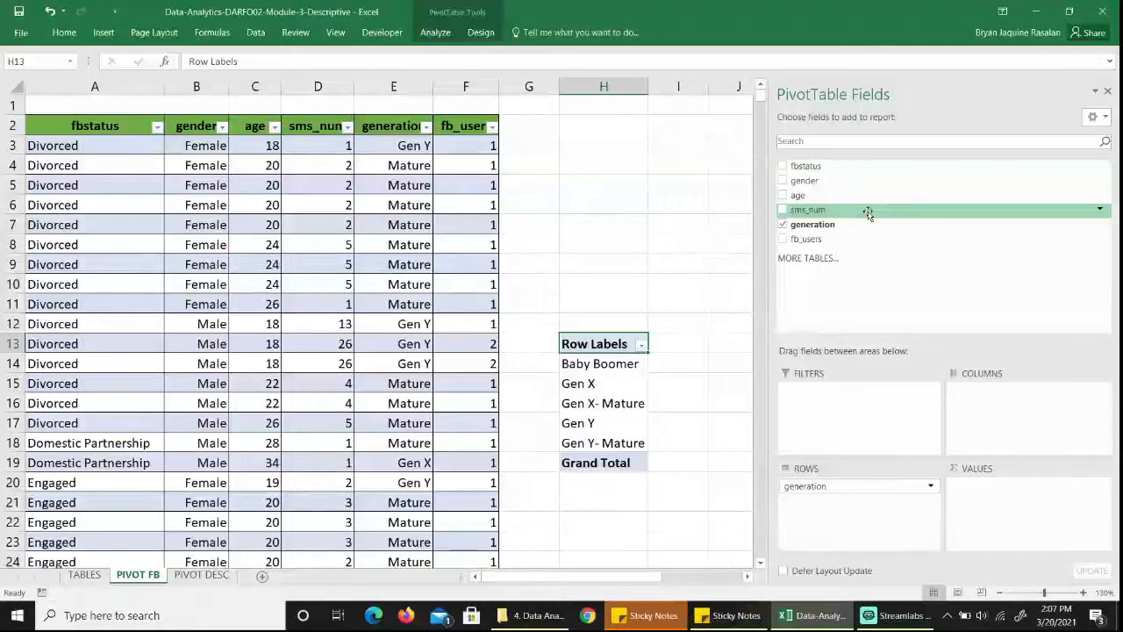
left_click_drag(868, 212, 1013, 495)
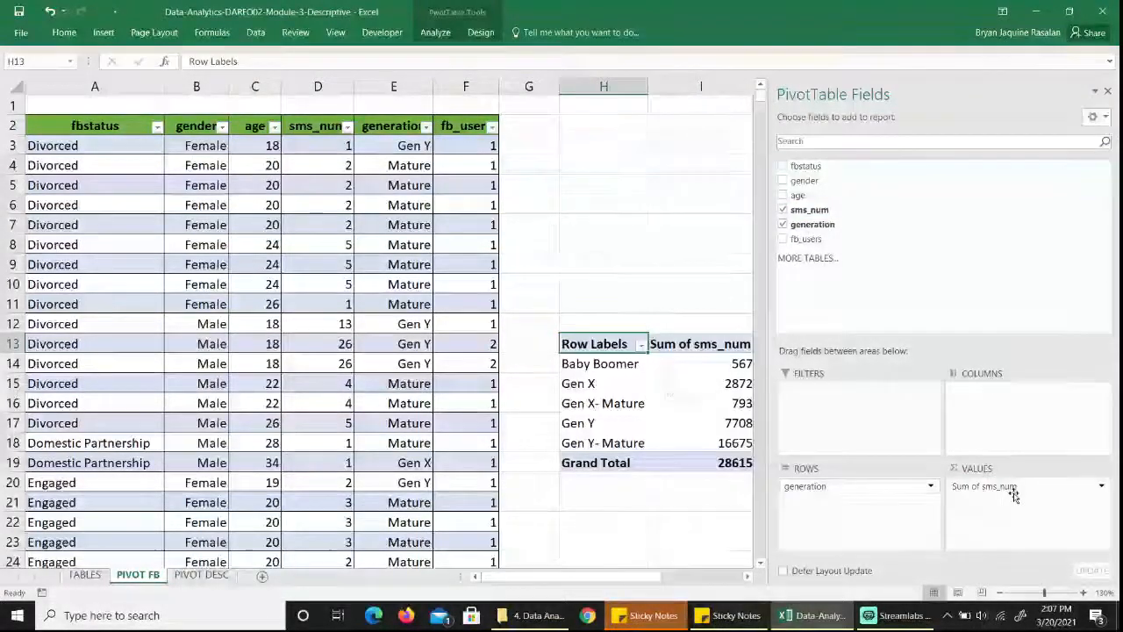
Highlight the top 1 item in the PivotTable values I14:I18 with Light Red Fill with Dark Red Text using conditional formatting.
left_click(673, 331)
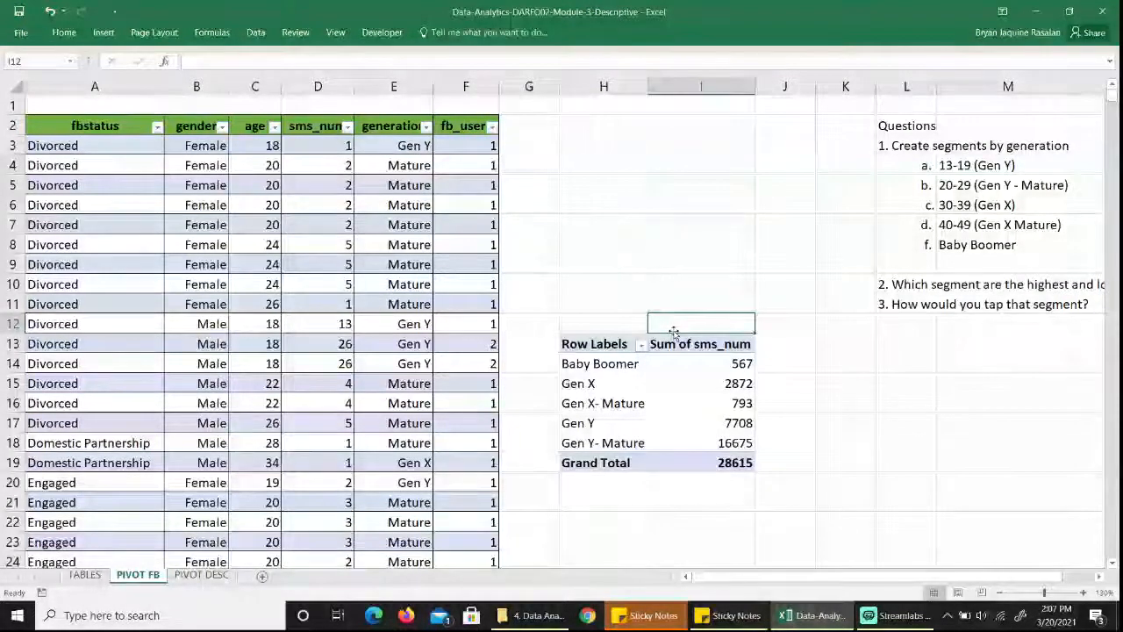
key("Down")
key("Down")
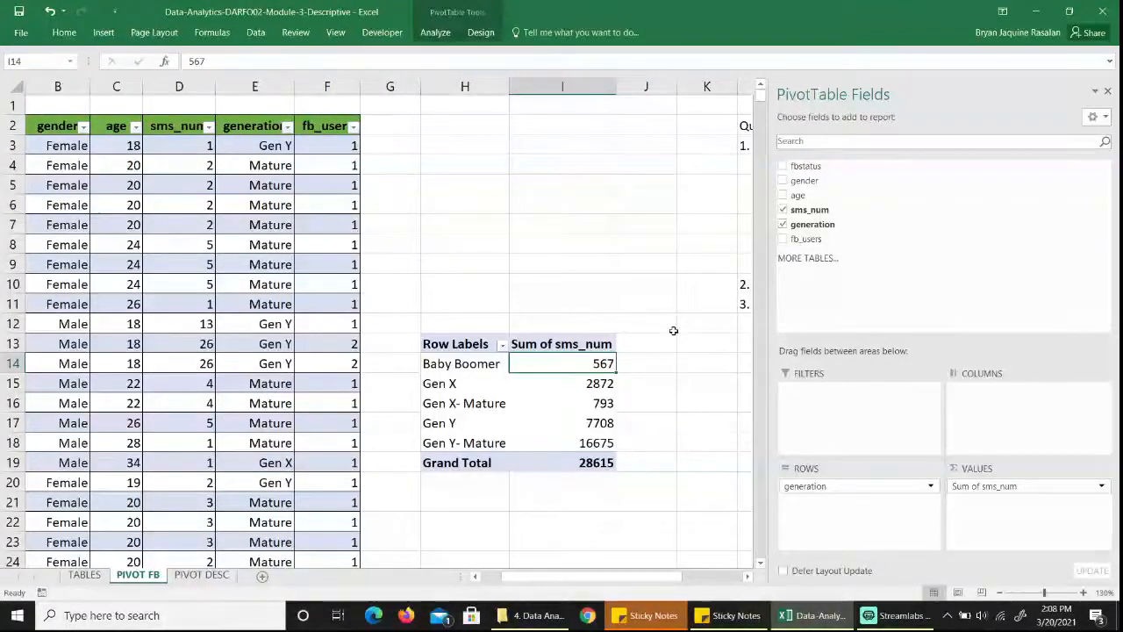
key("shift+Down")
key("shift+Down")
key("shift+Down")
key("shift+Down")
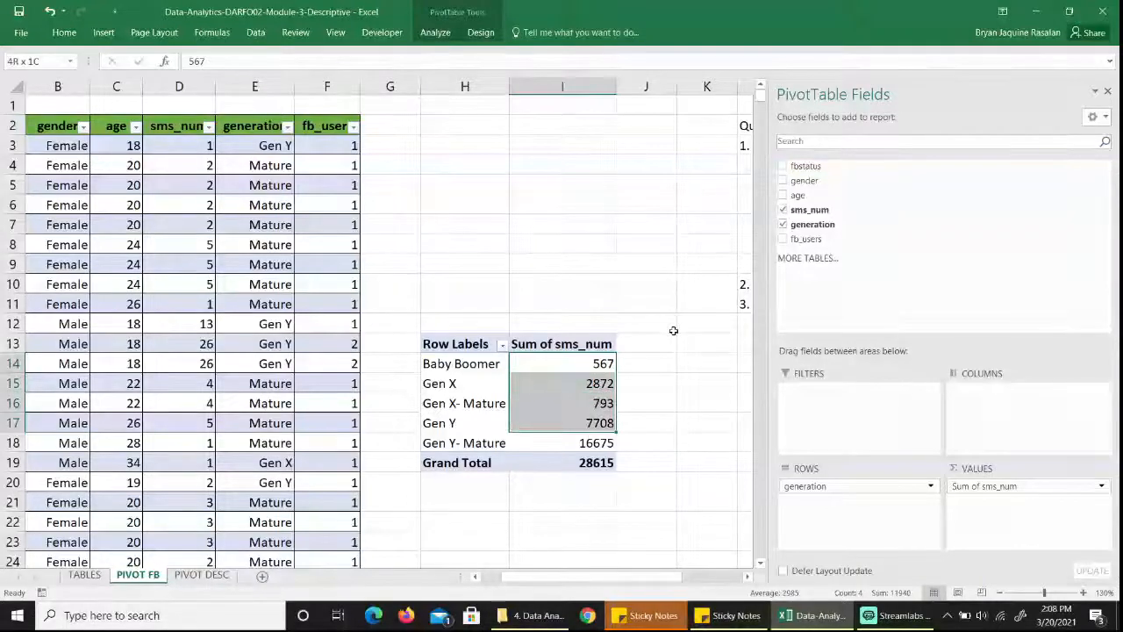
left_click(260, 35)
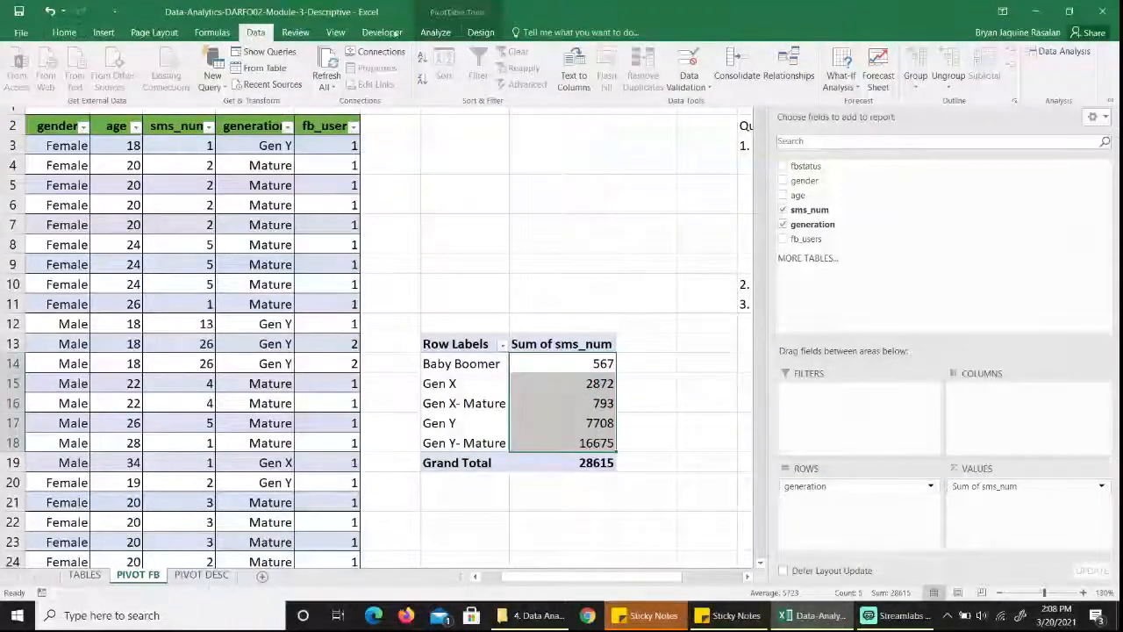
left_click(60, 34)
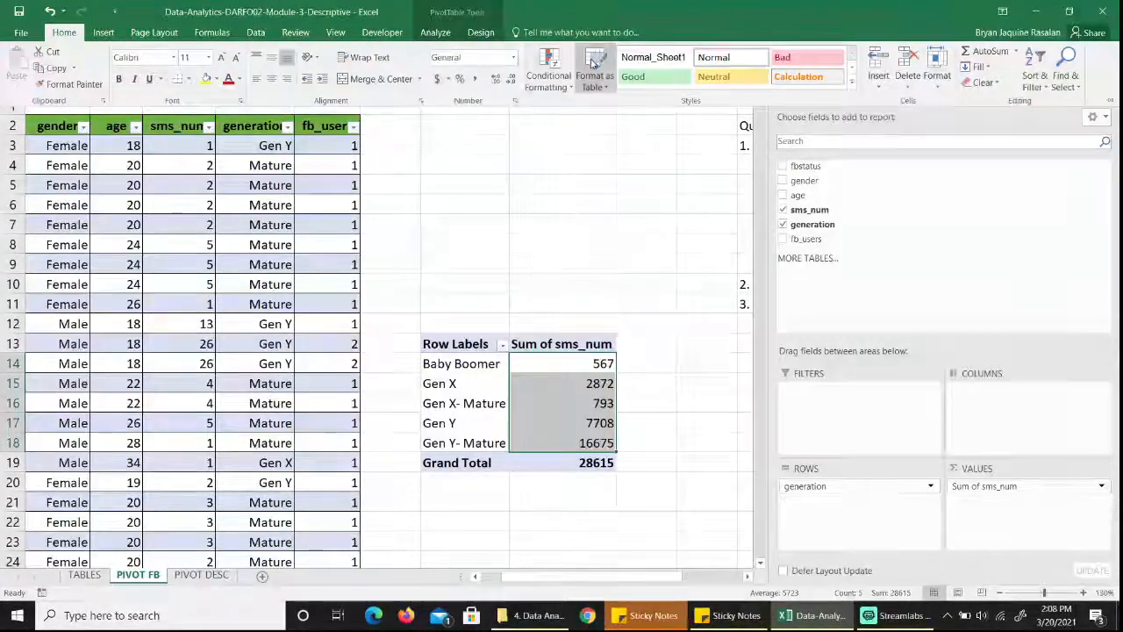
left_click(564, 85)
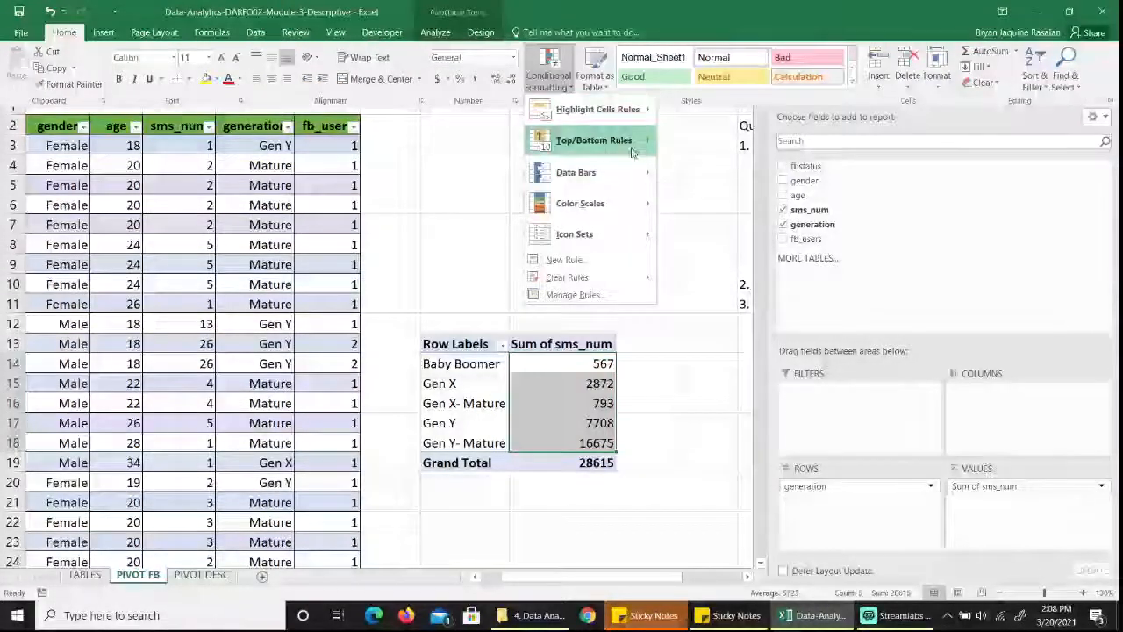
mouse_move(632, 153)
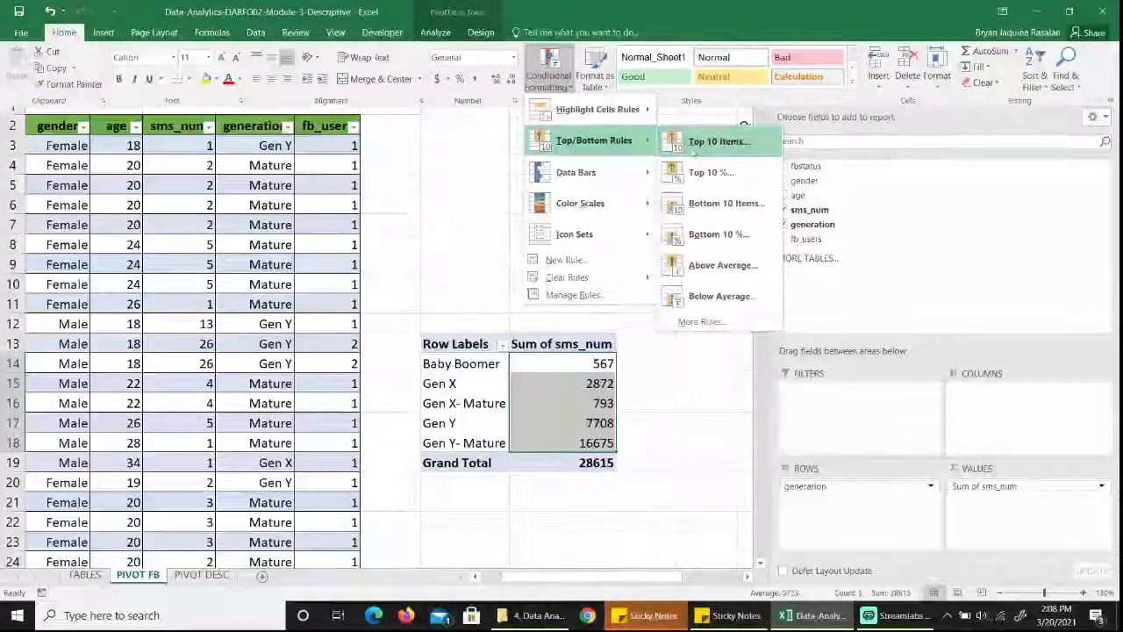
left_click(731, 143)
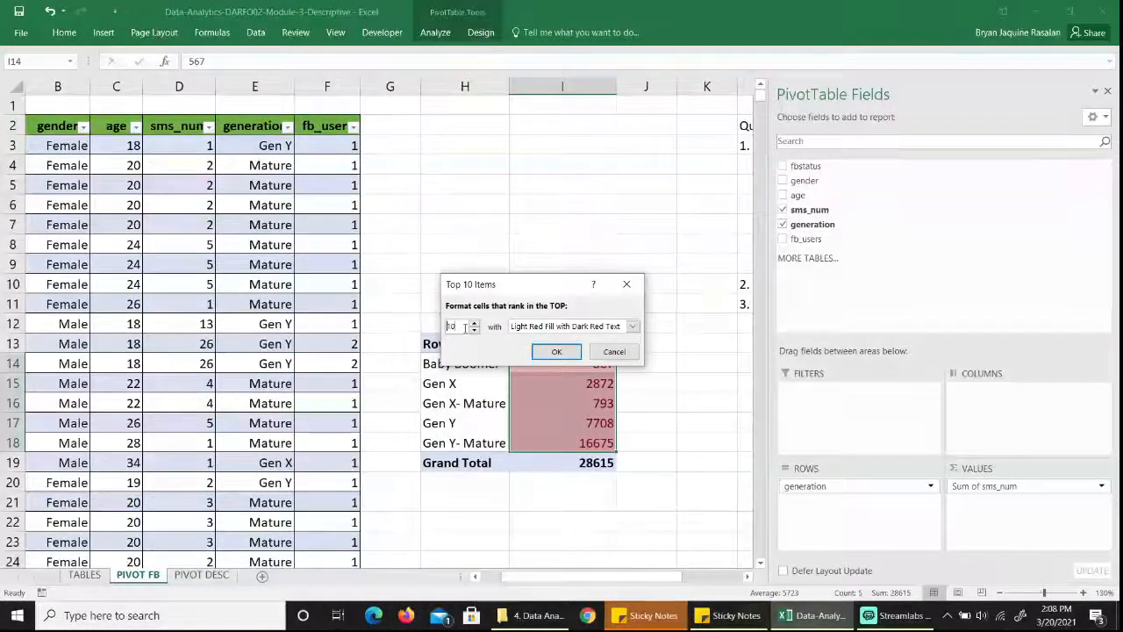
key("BackSpace")
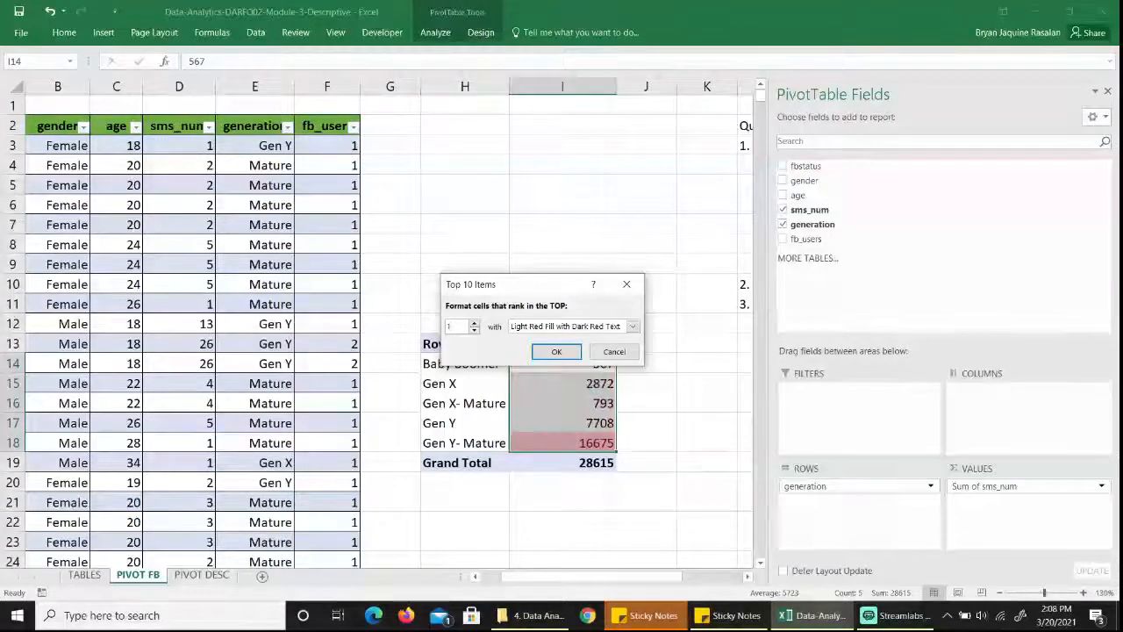
left_click(557, 352)
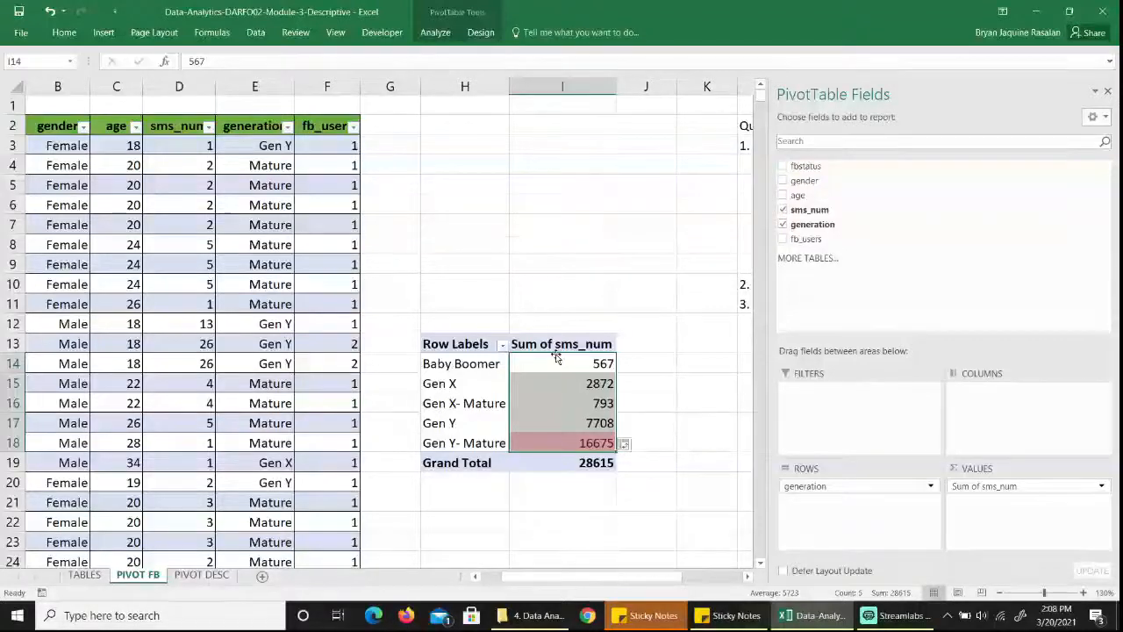
Filter the PivotTable's row labels to show only the Gen Y- Mature segment.
left_click(472, 443)
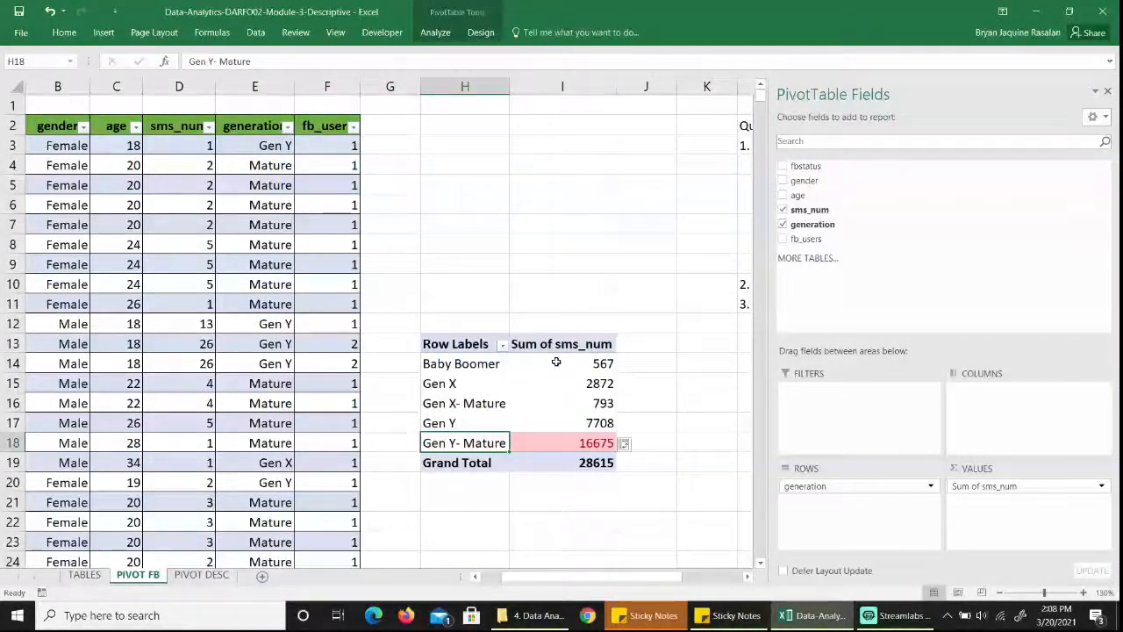
mouse_move(556, 362)
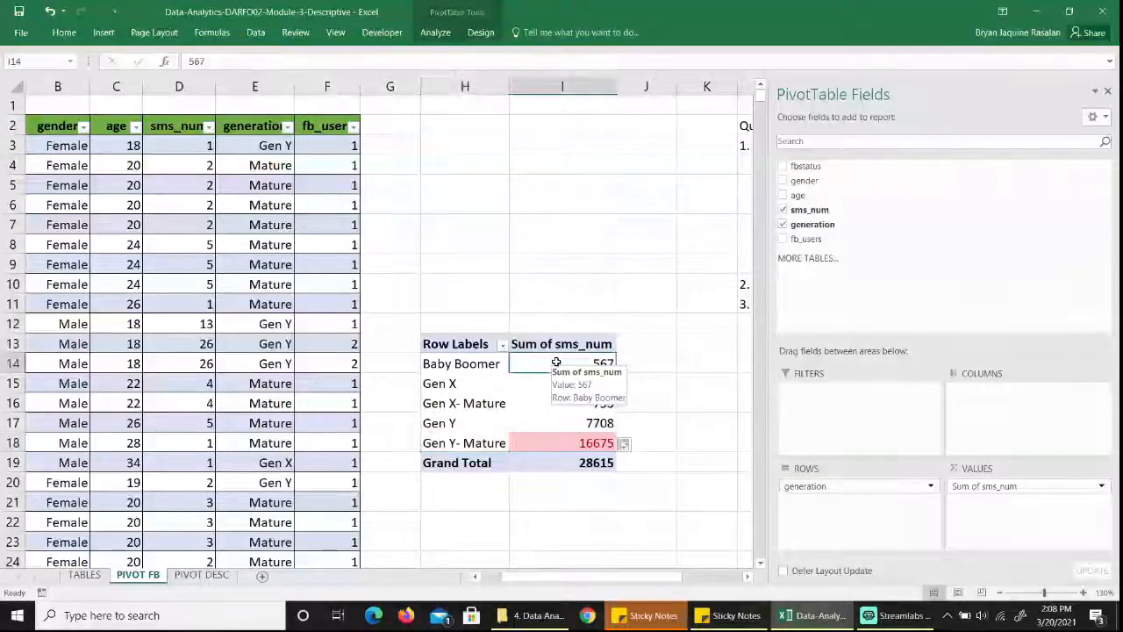
left_click(596, 309)
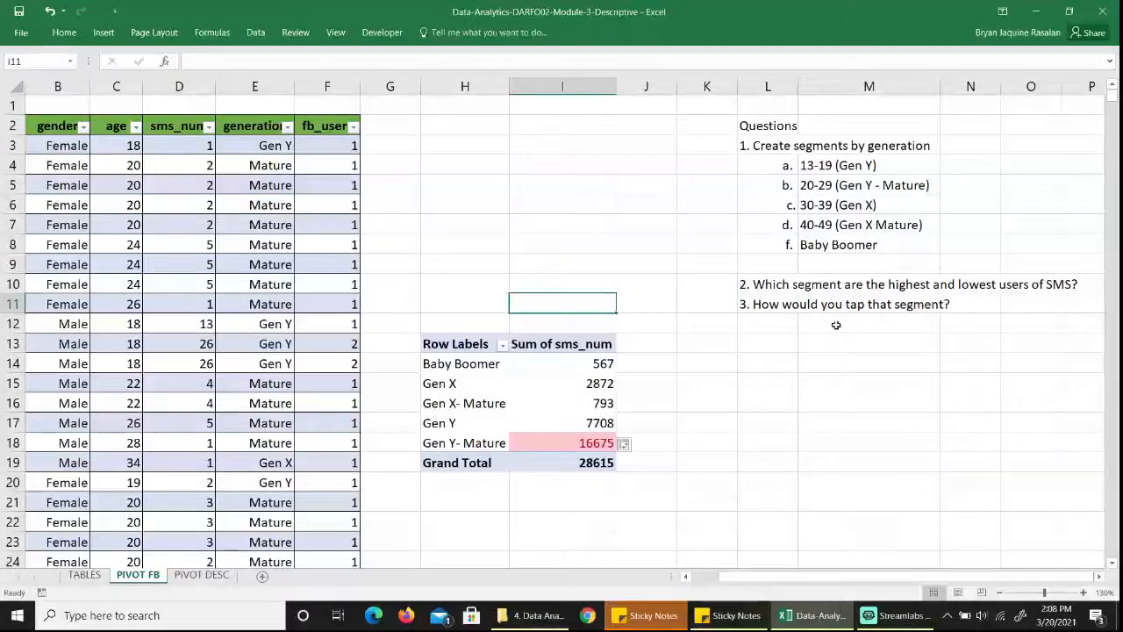
left_click(467, 343)
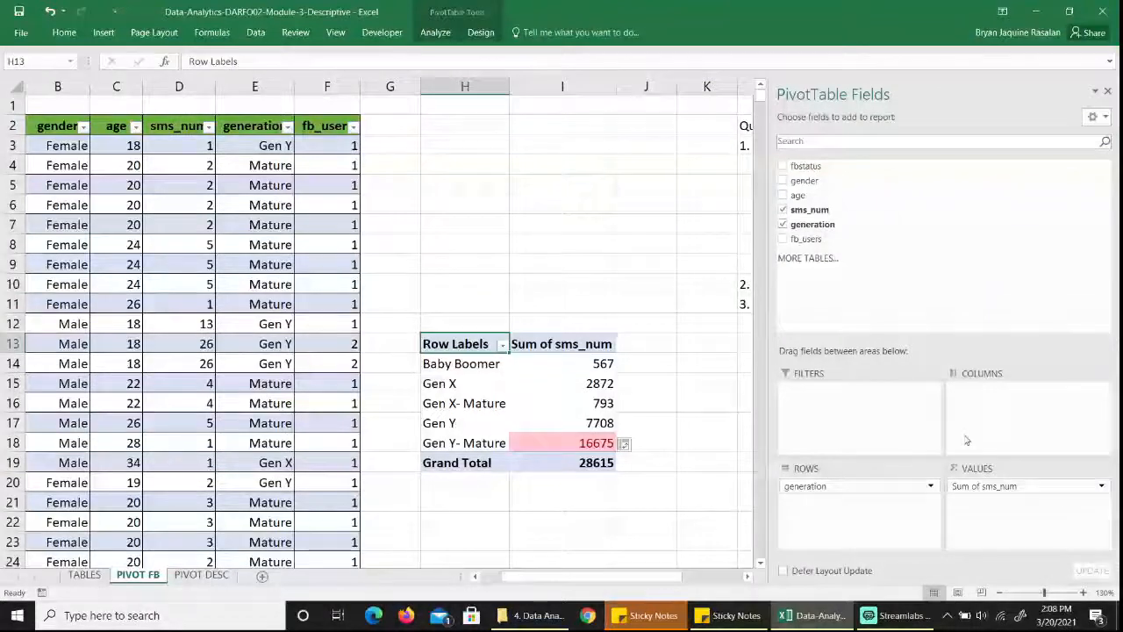
left_click(503, 345)
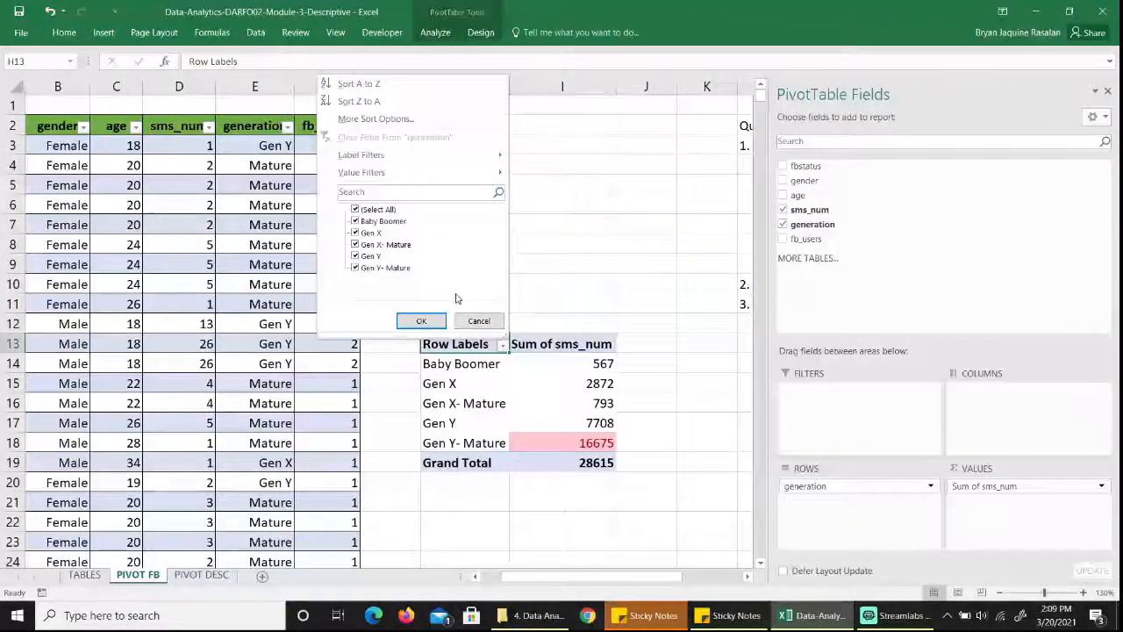
left_click(356, 209)
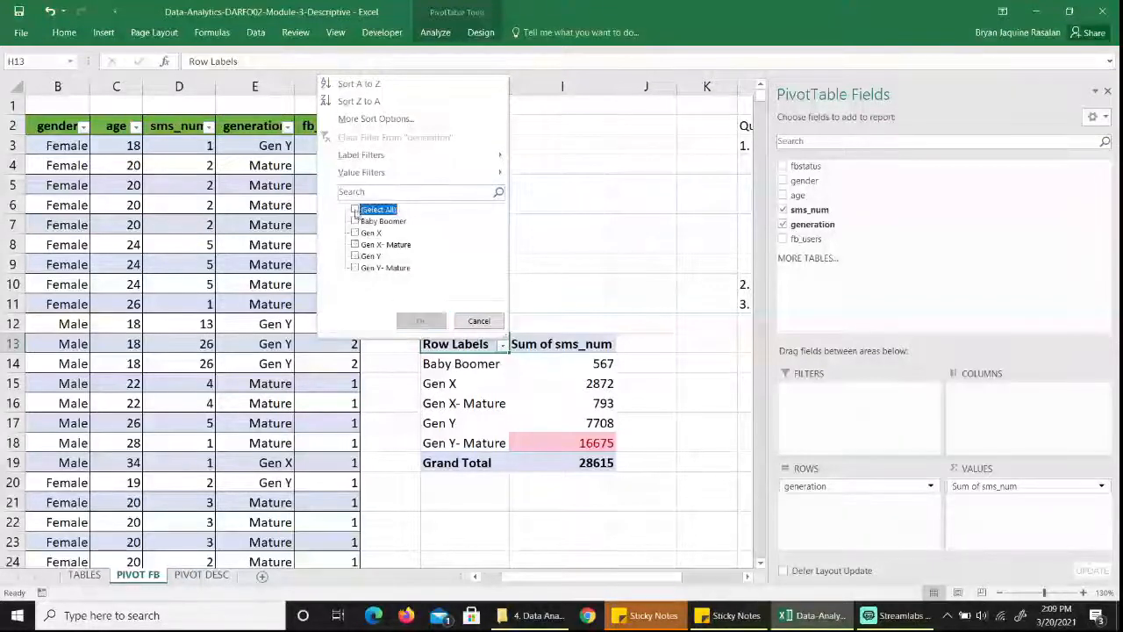
left_click(355, 268)
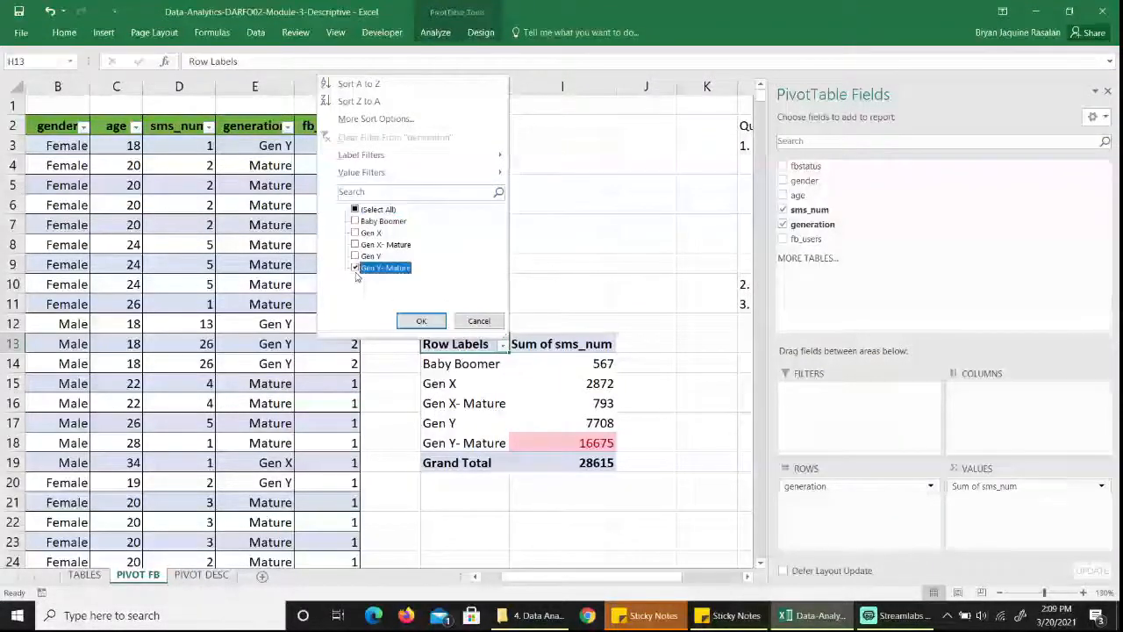
left_click(421, 322)
mouse_move(548, 356)
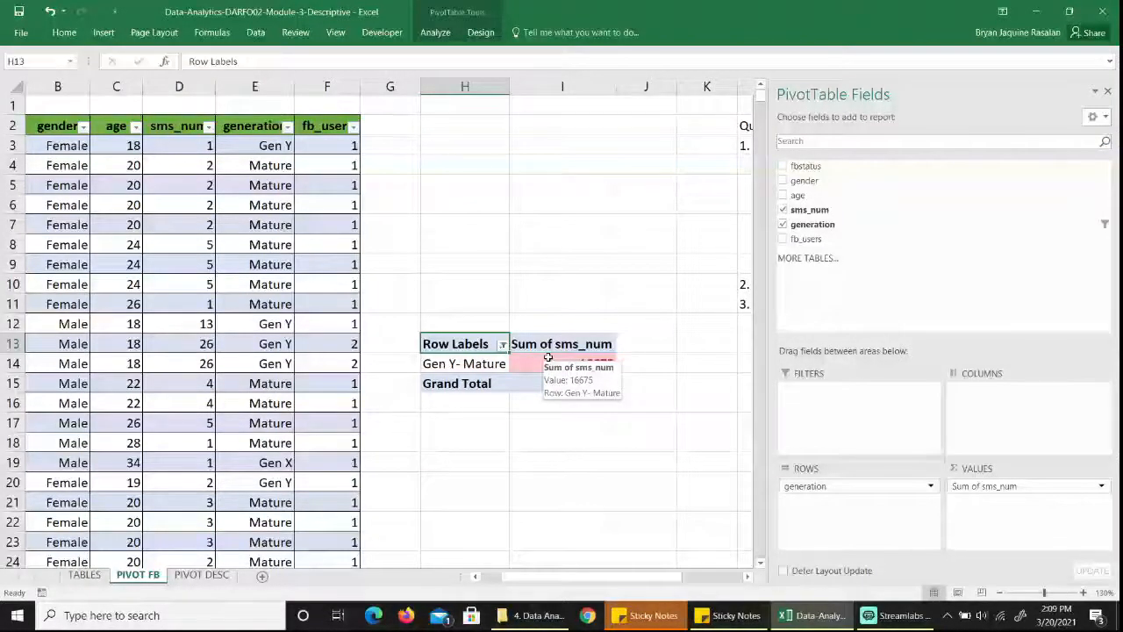
Break down the PivotTable by adding fbstatus to the rows below generation and gender to the columns.
left_click(460, 337)
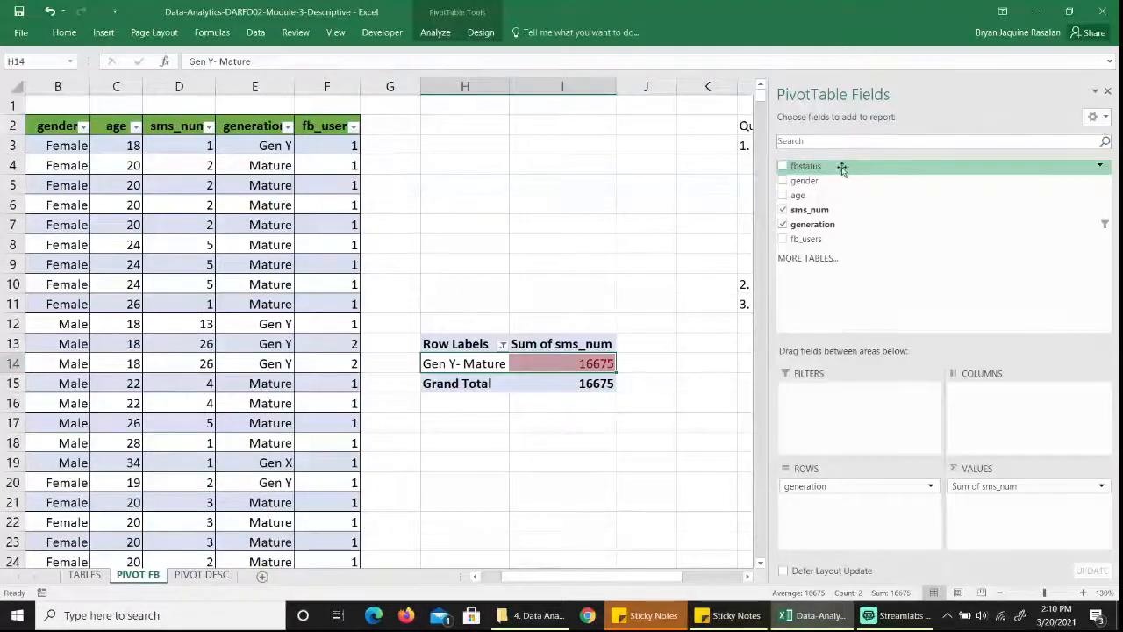
left_click_drag(844, 168, 848, 509)
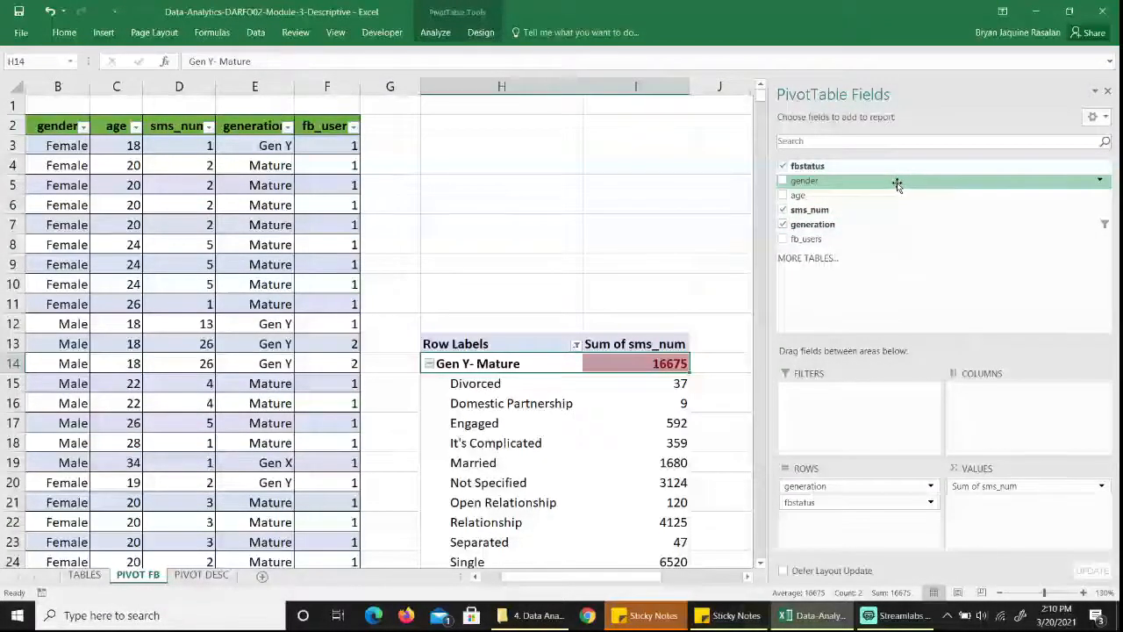
left_click_drag(897, 183, 994, 399)
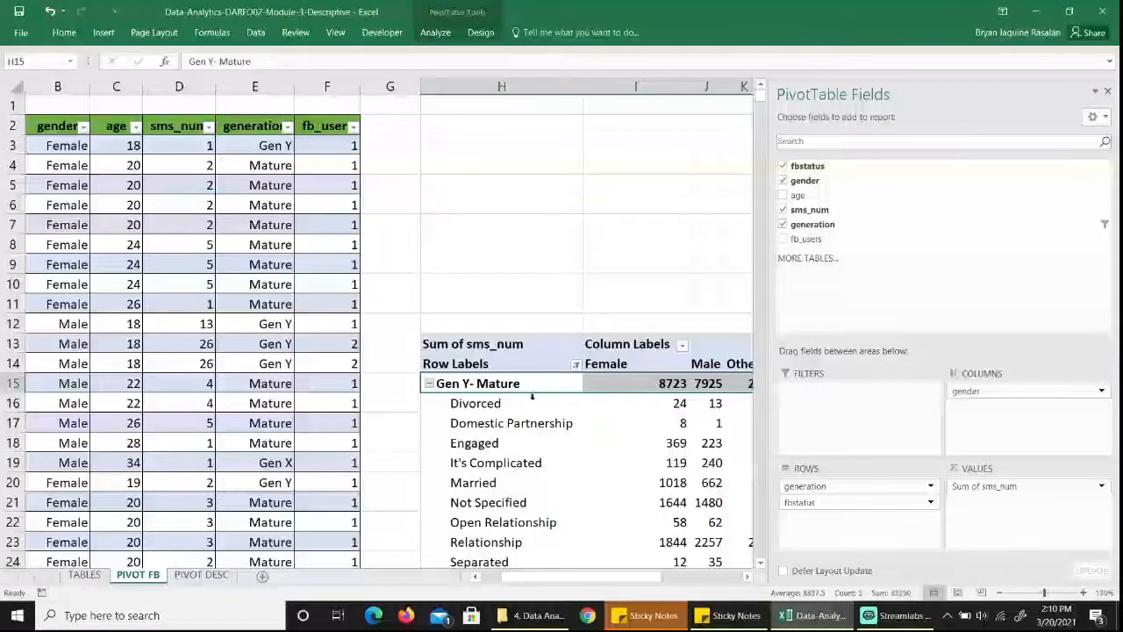
Highlight the top 1 item in the Female status values I16:I26 with Light Red Fill with Dark Red Text using conditional formatting.
left_click(535, 325)
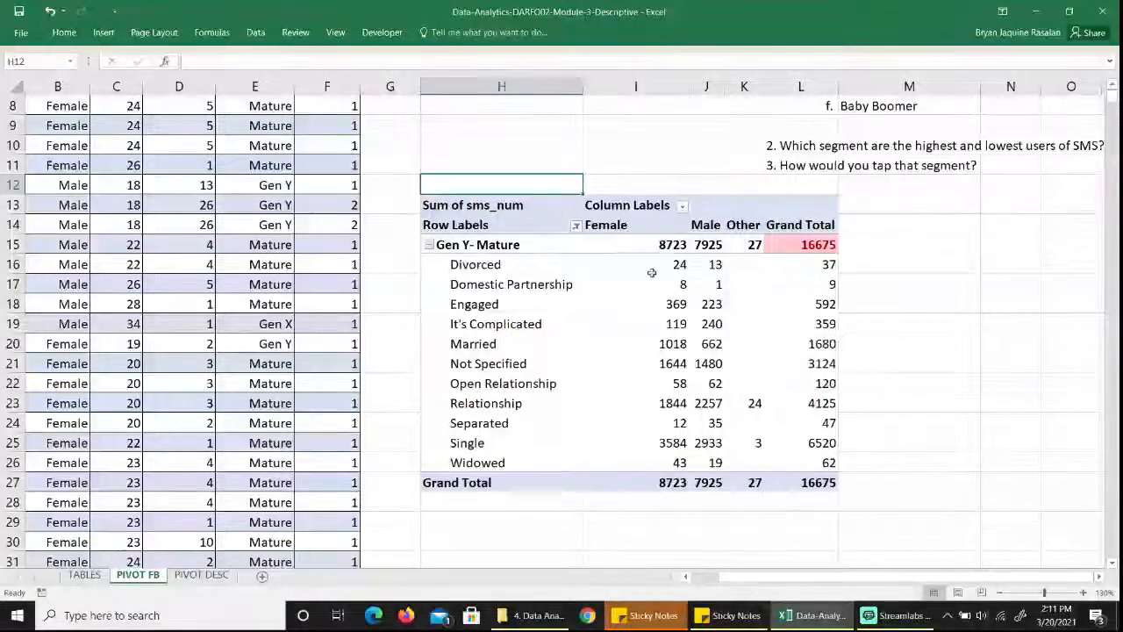
left_click_drag(645, 264, 668, 462)
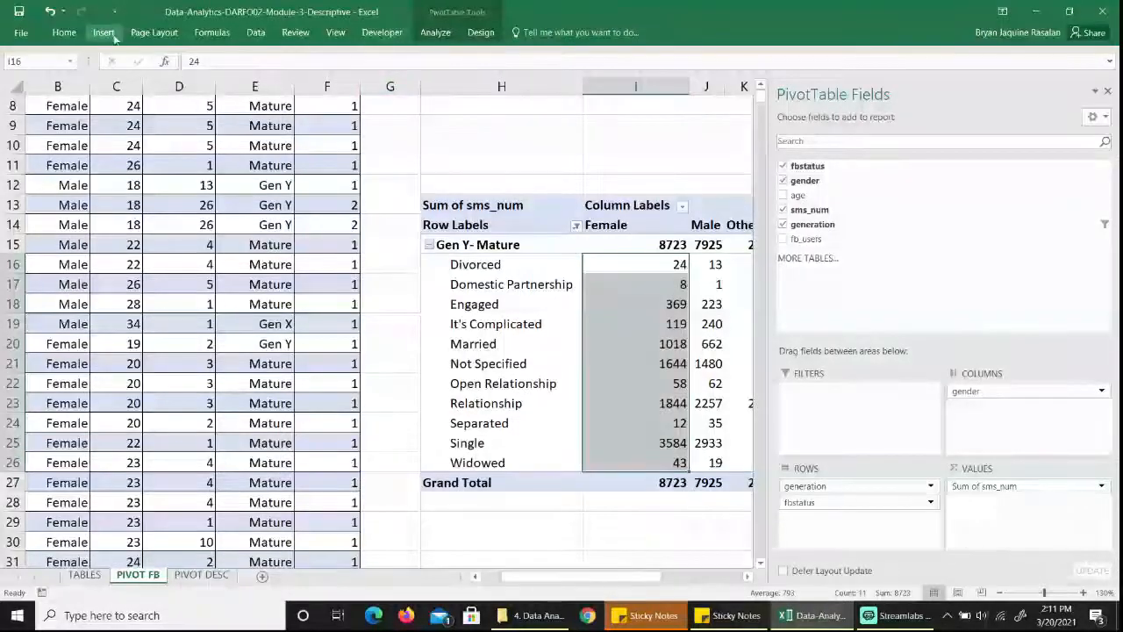
left_click(64, 32)
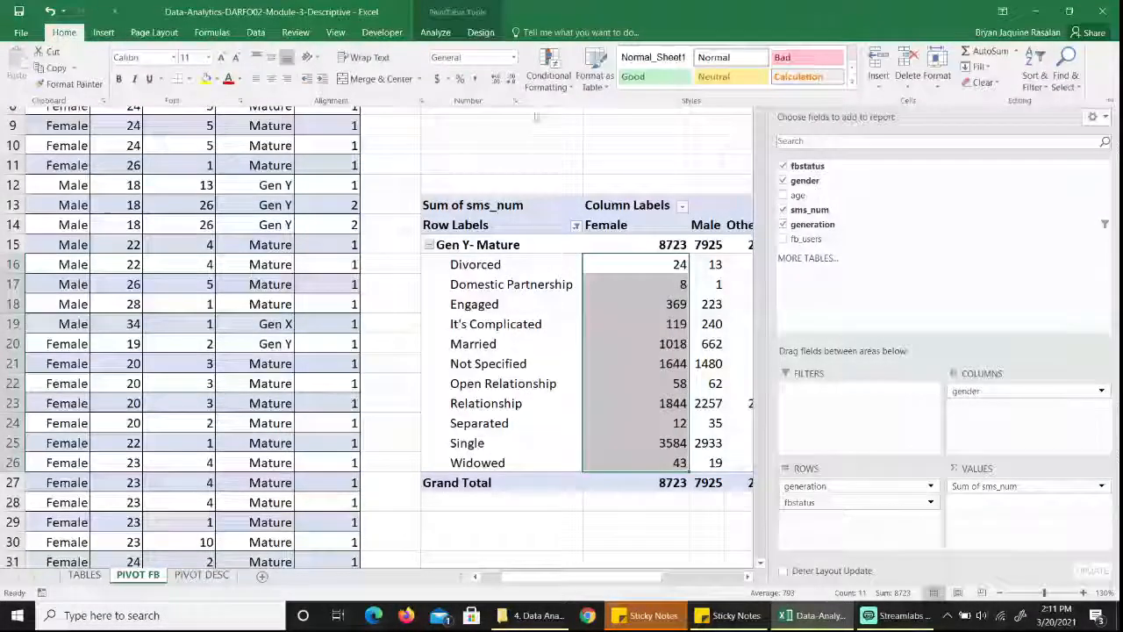
left_click(548, 72)
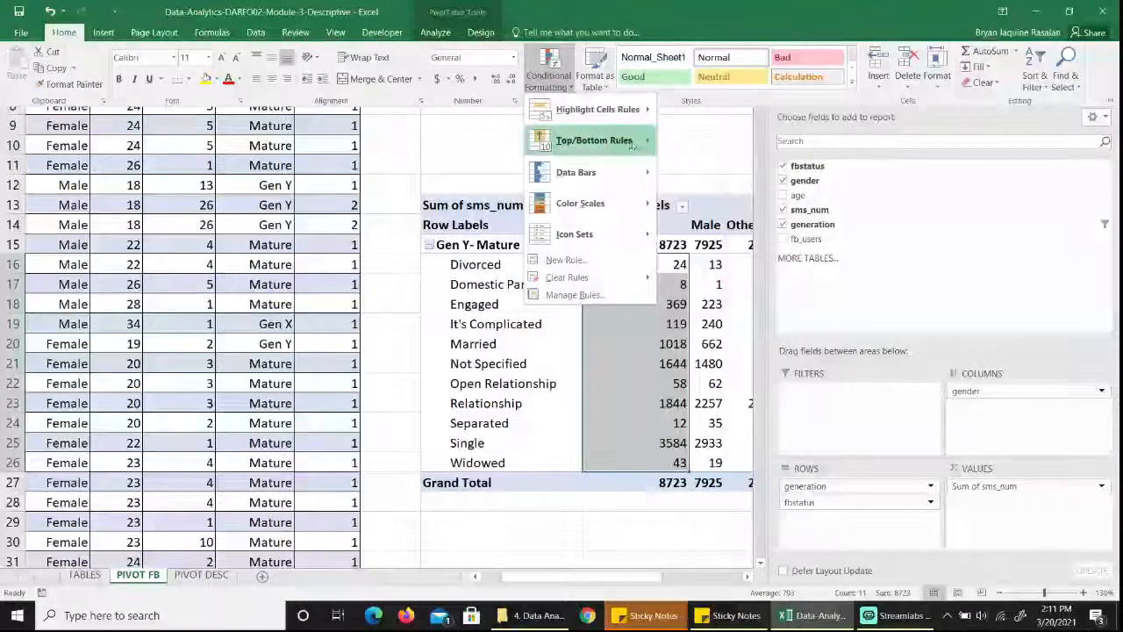
left_click(729, 142)
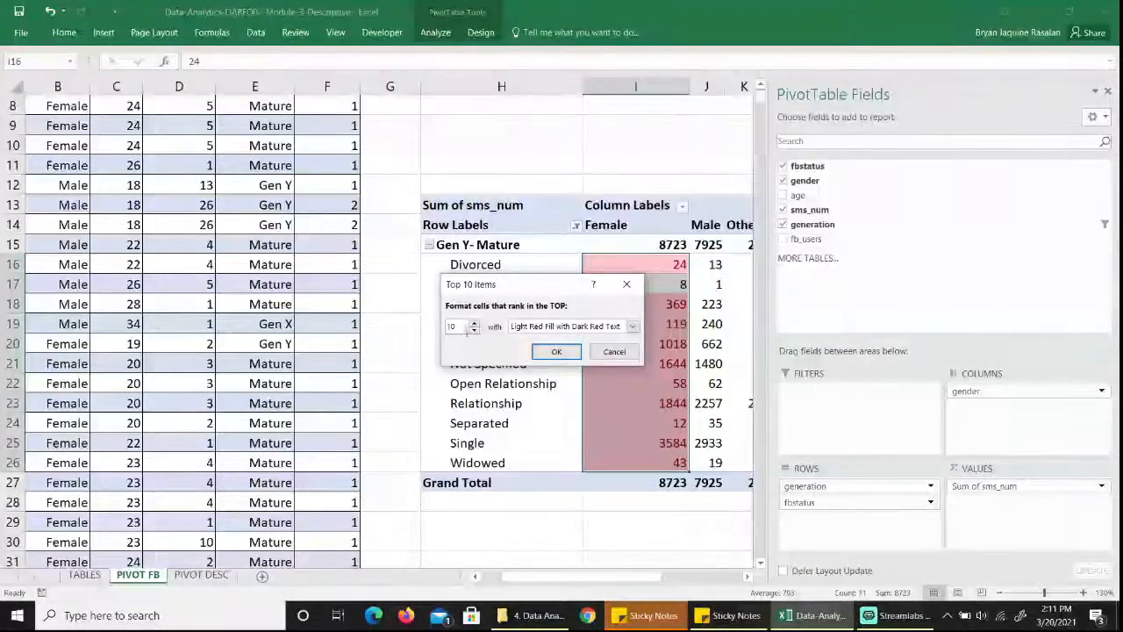
type("1")
key("Return")
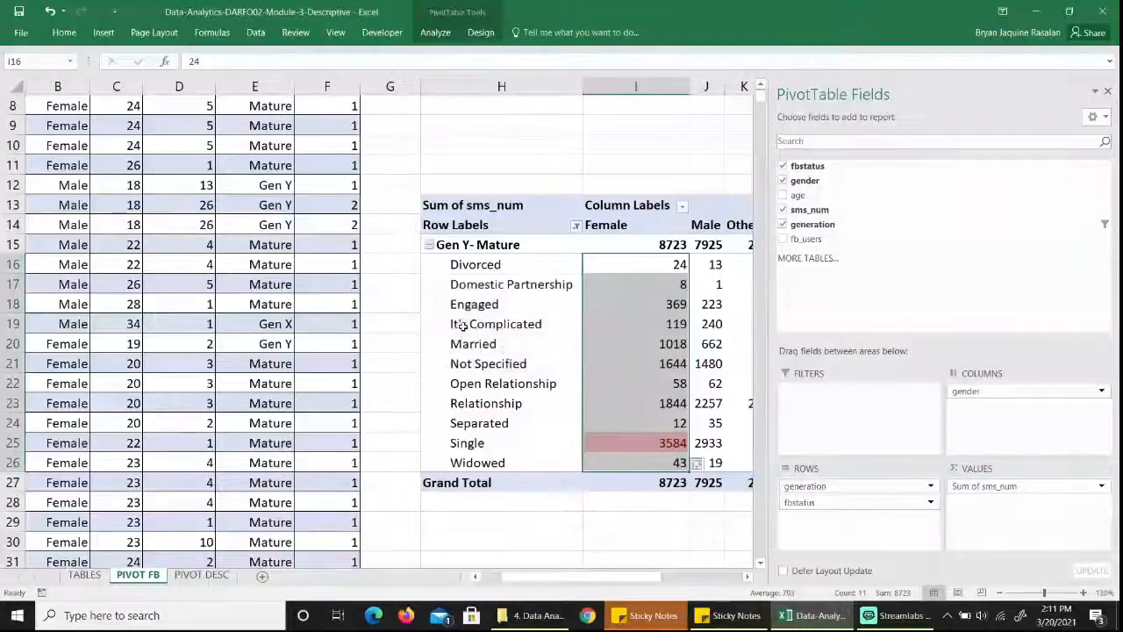
Highlight the top 1 item in the Male status values J16:J26 with Light Red Fill with Dark Red Text using conditional formatting.
left_click(713, 264)
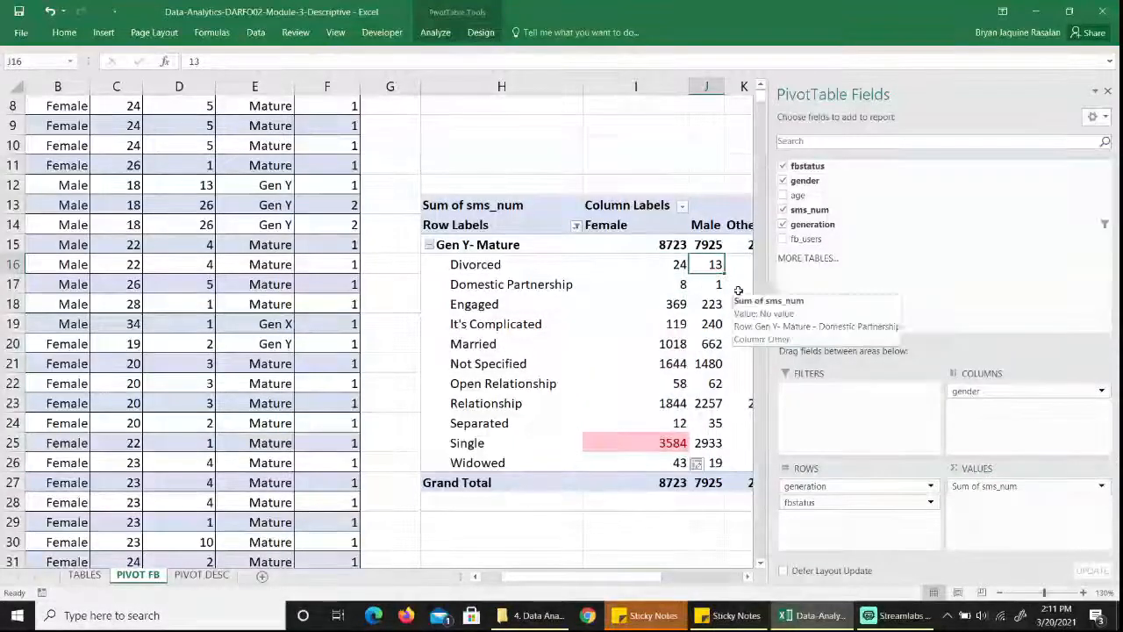
key("shift+Down")
key("shift+Down")
key("shift+Down")
key("shift+Down")
key("shift+Down")
key("shift+Down")
key("shift+Down")
key("shift+Down")
key("shift+Down")
key("shift+Down")
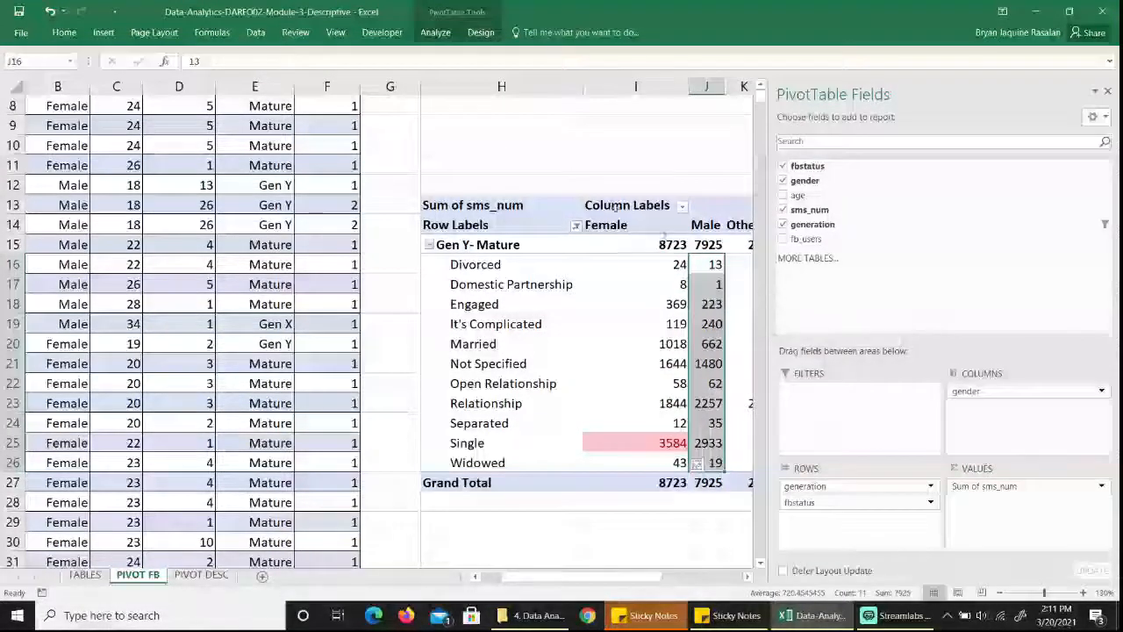
left_click(64, 33)
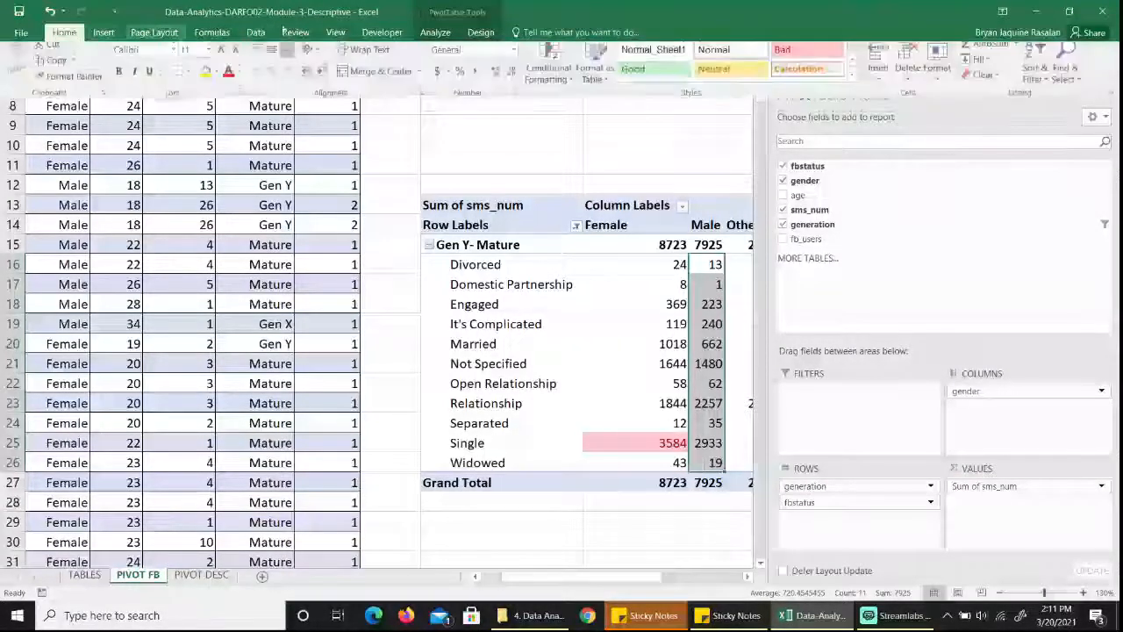
left_click(548, 70)
mouse_move(614, 141)
left_click(689, 149)
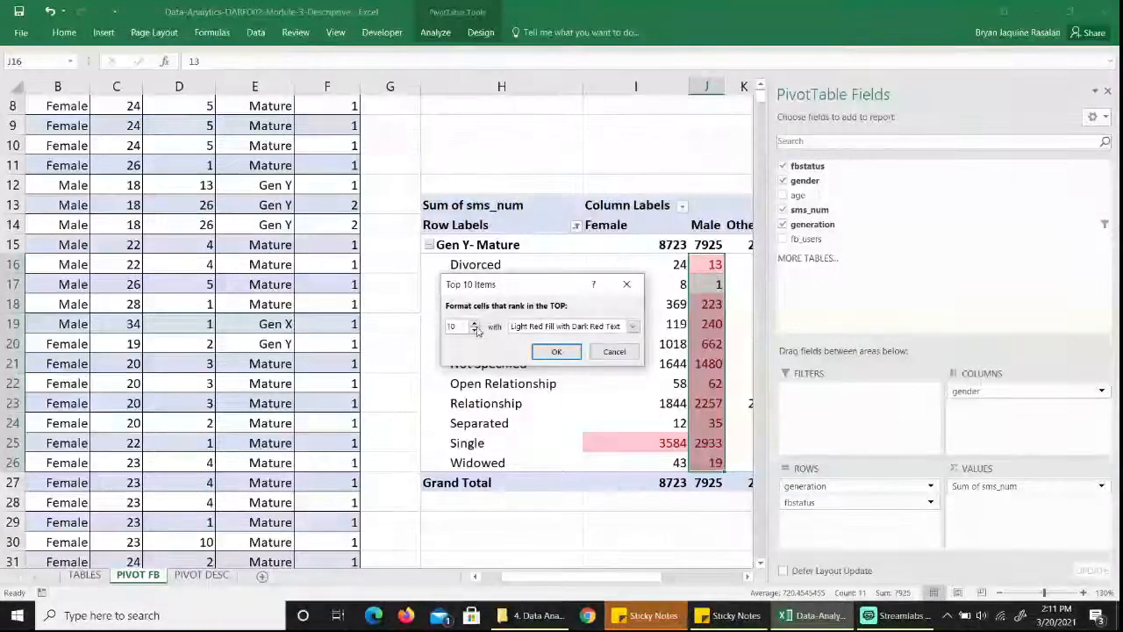
left_click(474, 330)
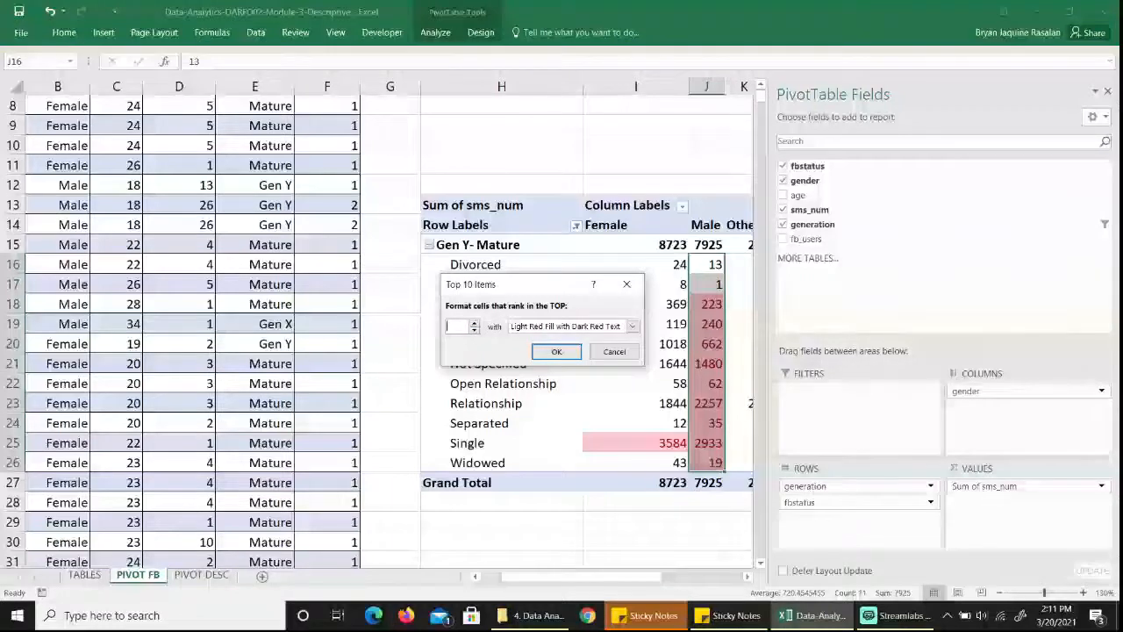
left_click(614, 351)
left_click(624, 160)
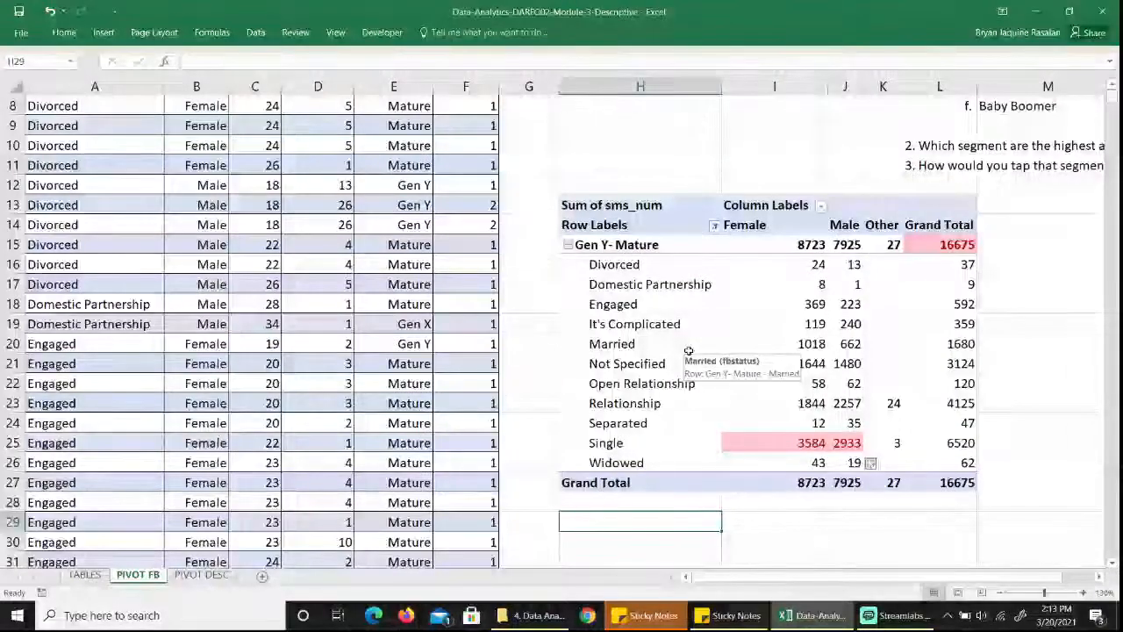
Switch to the PIVOT DESC worksheet.
scroll(689, 351, "up", 2)
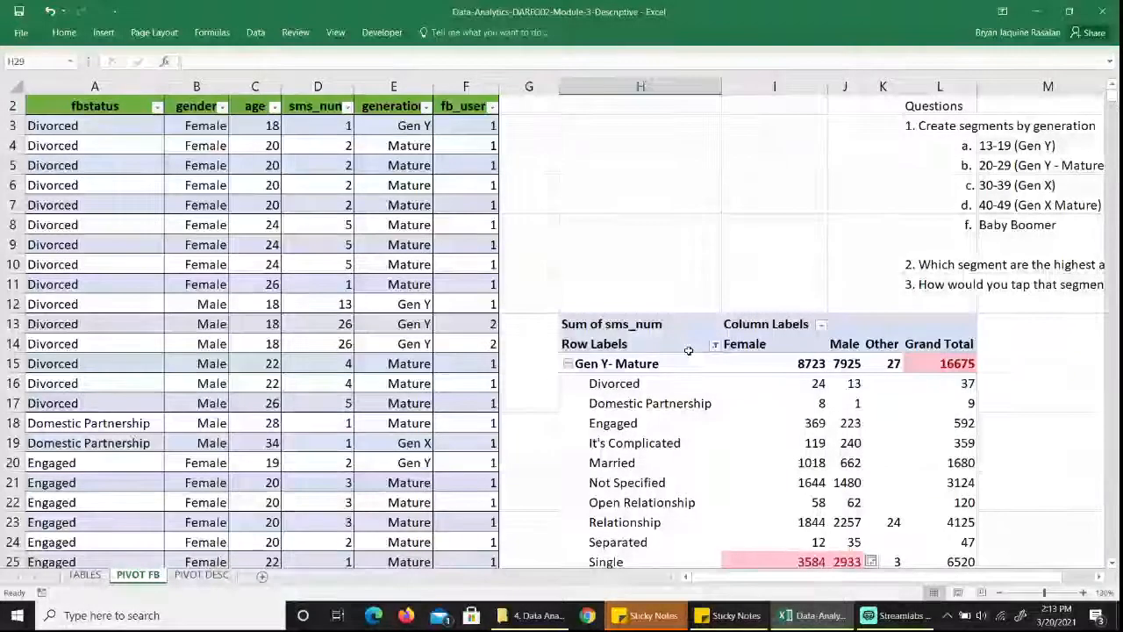
left_click(460, 106)
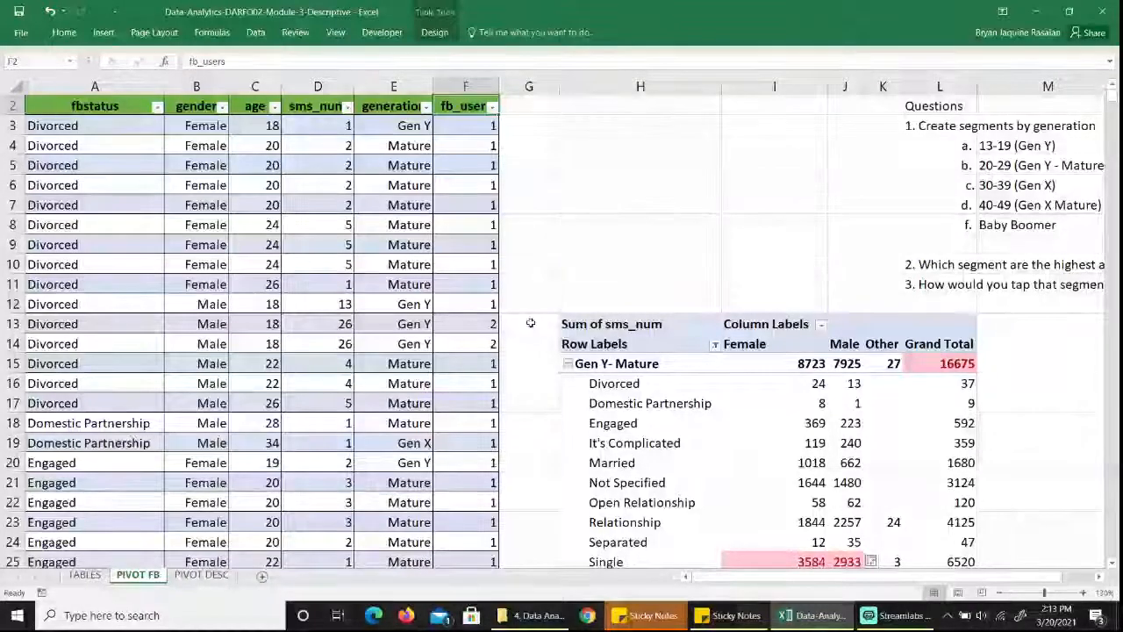
left_click(207, 577)
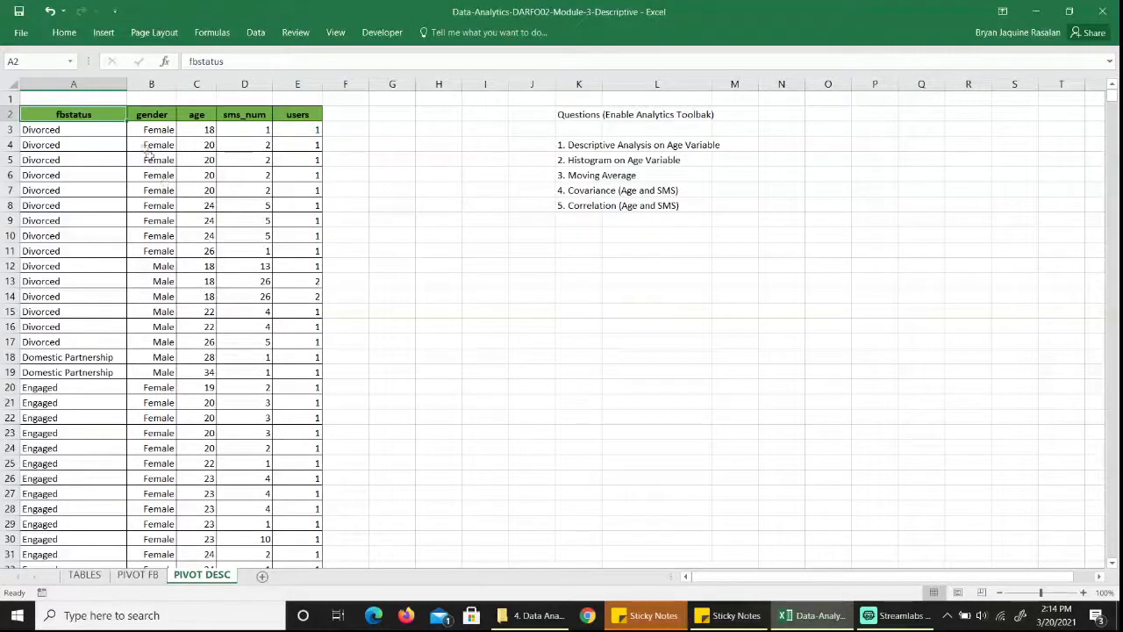
Make sure the Analysis ToolPak is enabled among the Excel add-ins and apply the add-in selection.
left_click(22, 36)
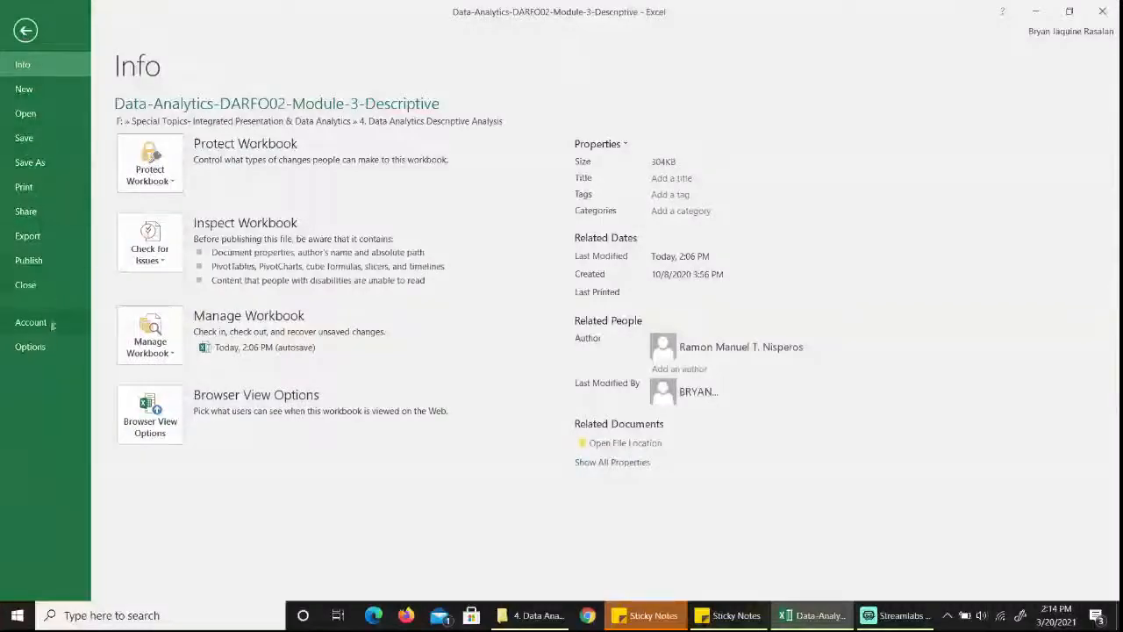
left_click(41, 345)
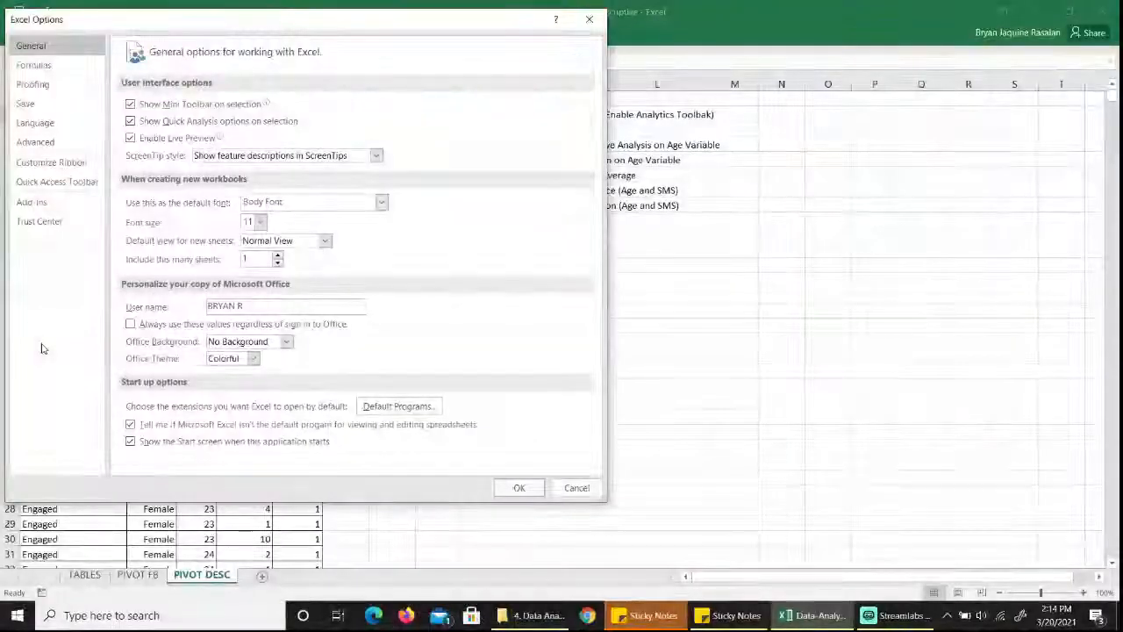
left_click(35, 201)
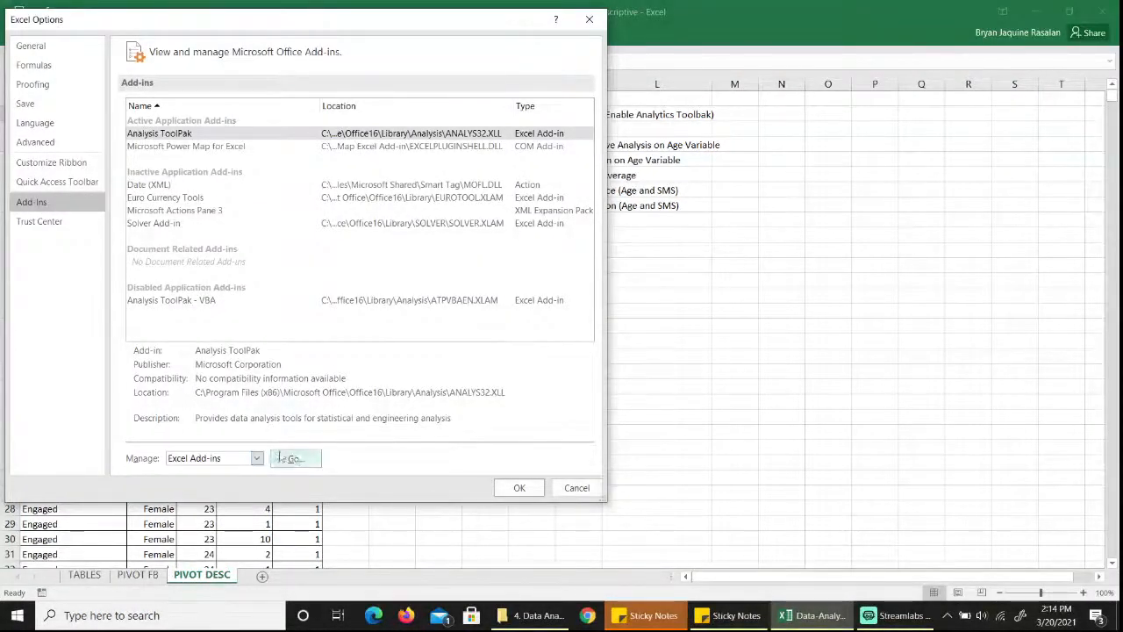
left_click(297, 459)
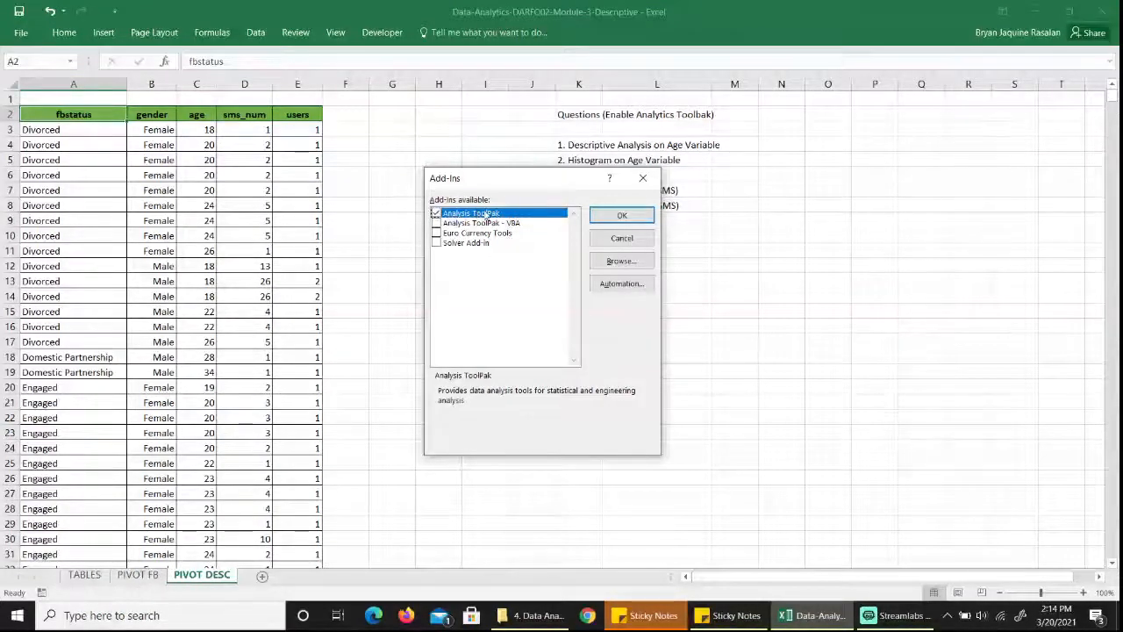
left_click(618, 216)
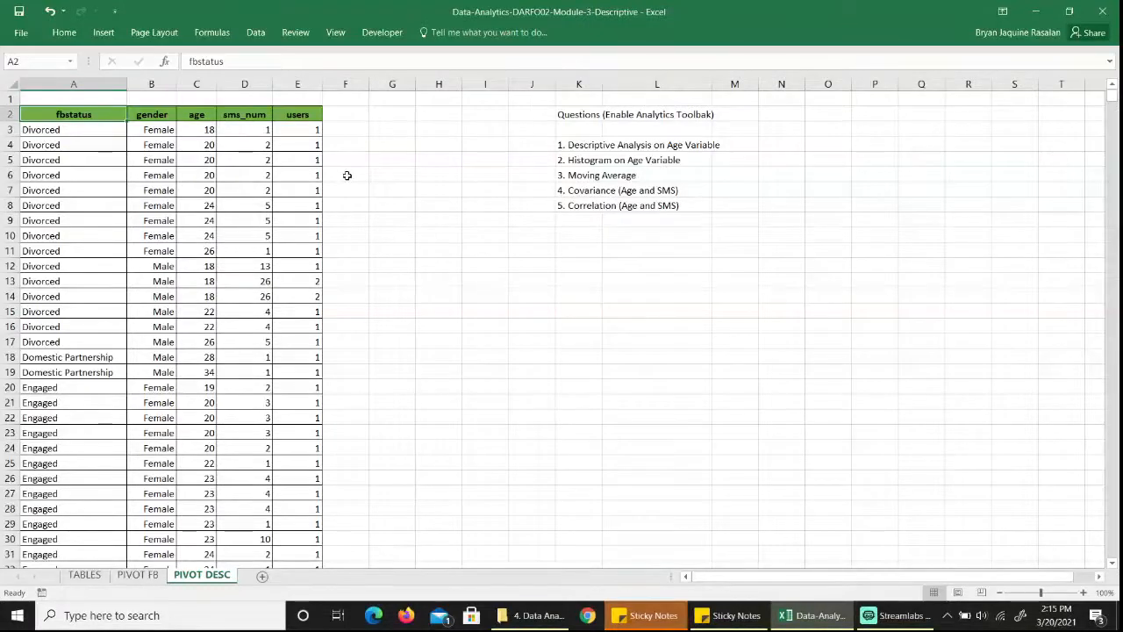
Start a Descriptive Statistics analysis with the age values $C$3:$C$6154 as the input range.
left_click(261, 35)
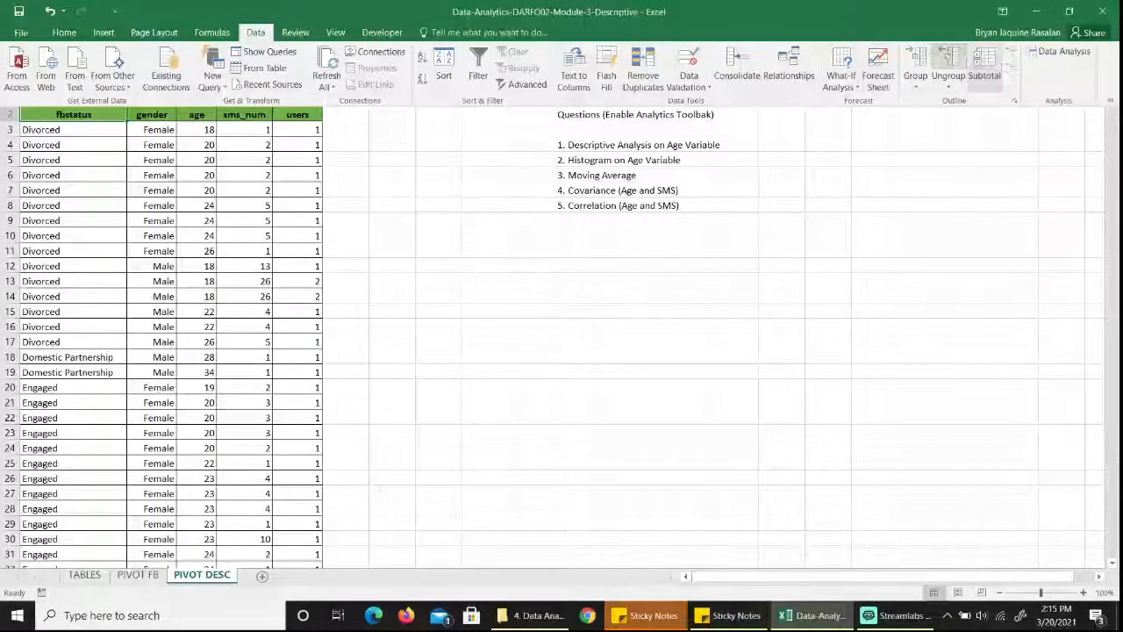
left_click(1064, 55)
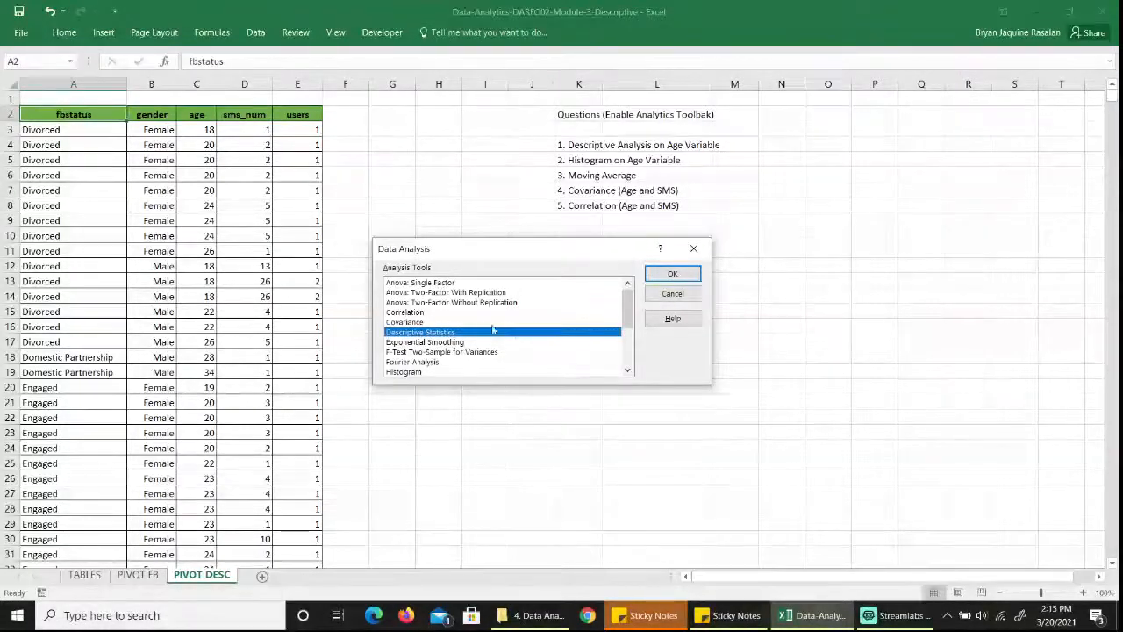
left_click_drag(626, 303, 496, 325)
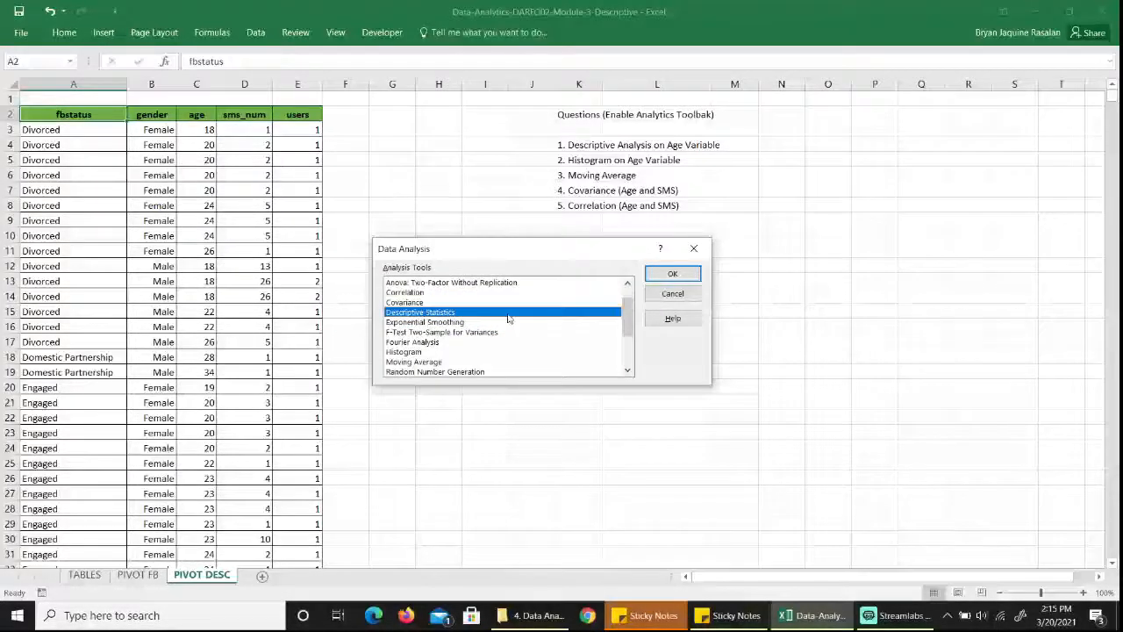
left_click(673, 274)
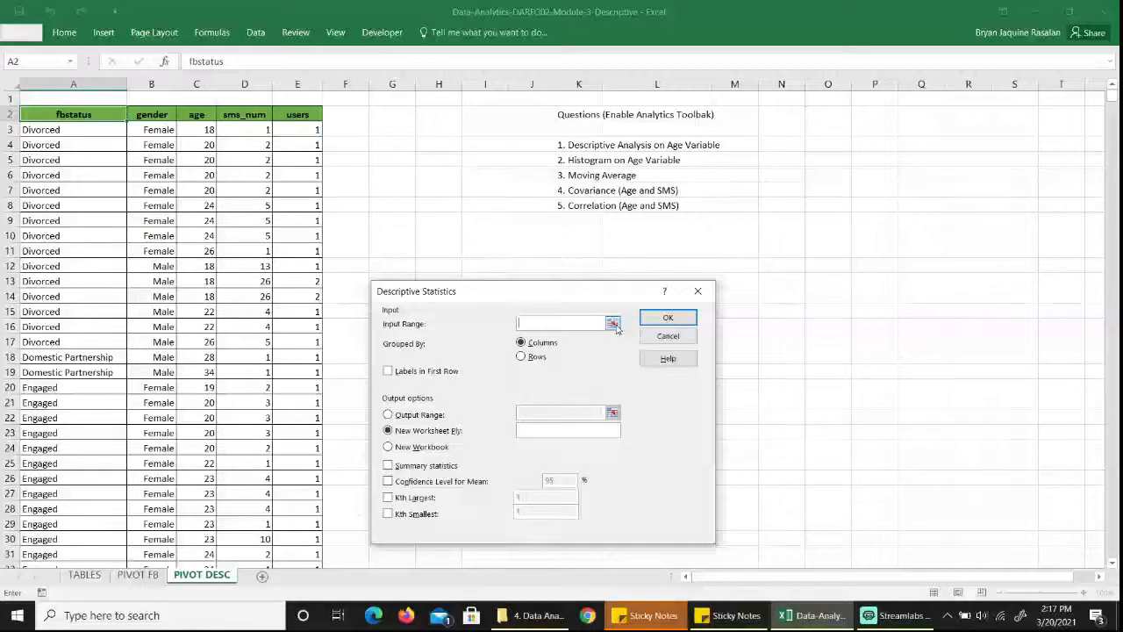
left_click(612, 324)
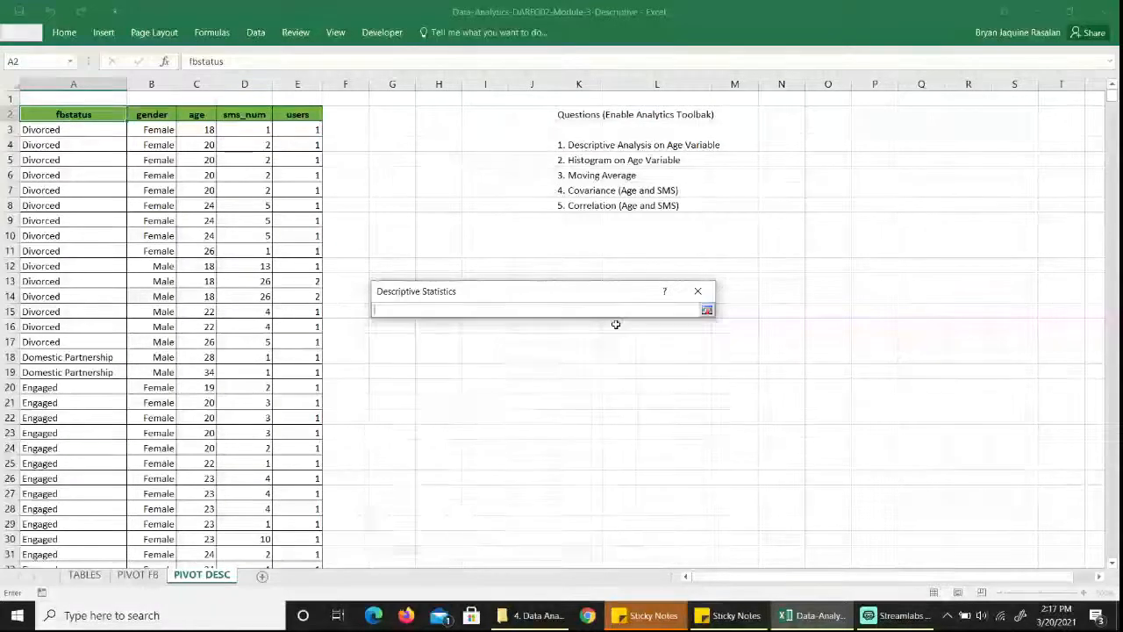
left_click(206, 132)
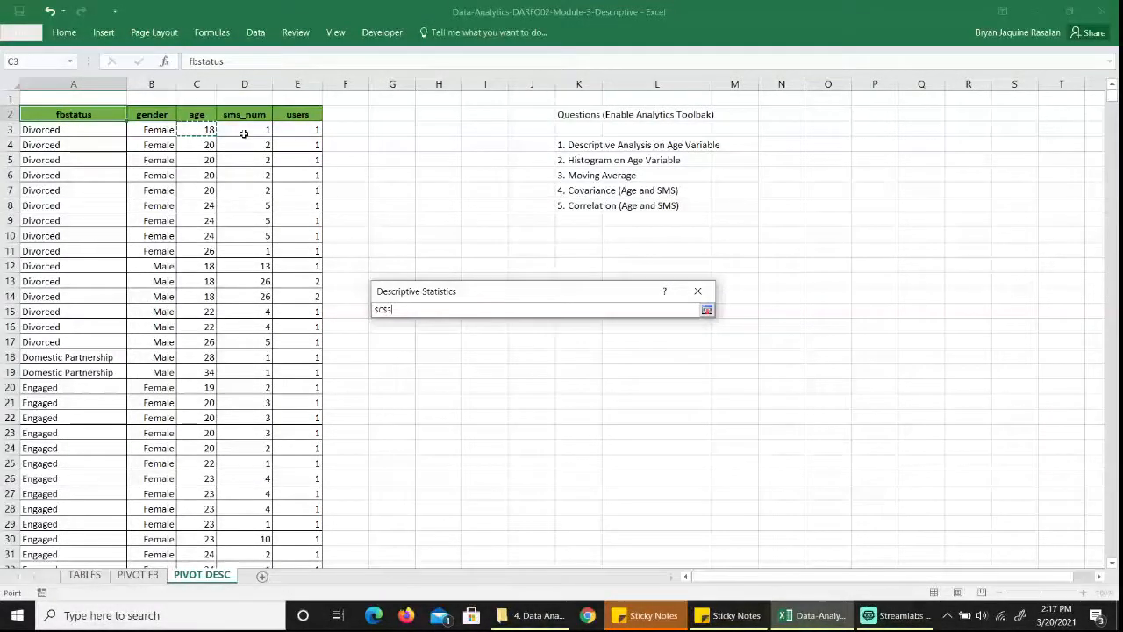
key("ctrl+shift+Down")
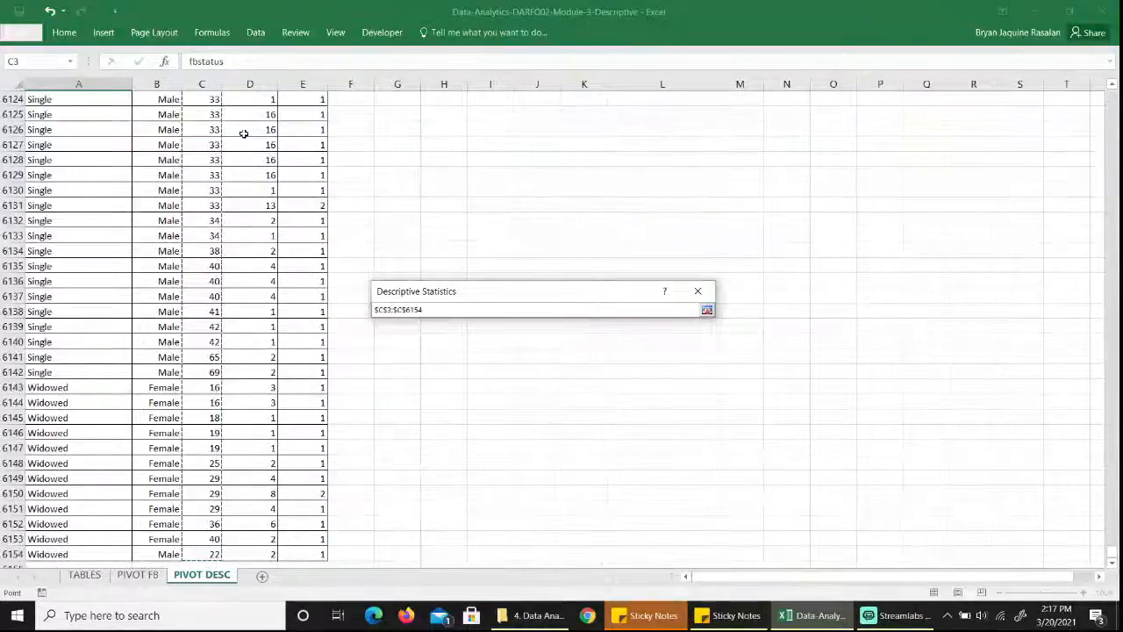
key("ctrl+BackSpace")
key("Return")
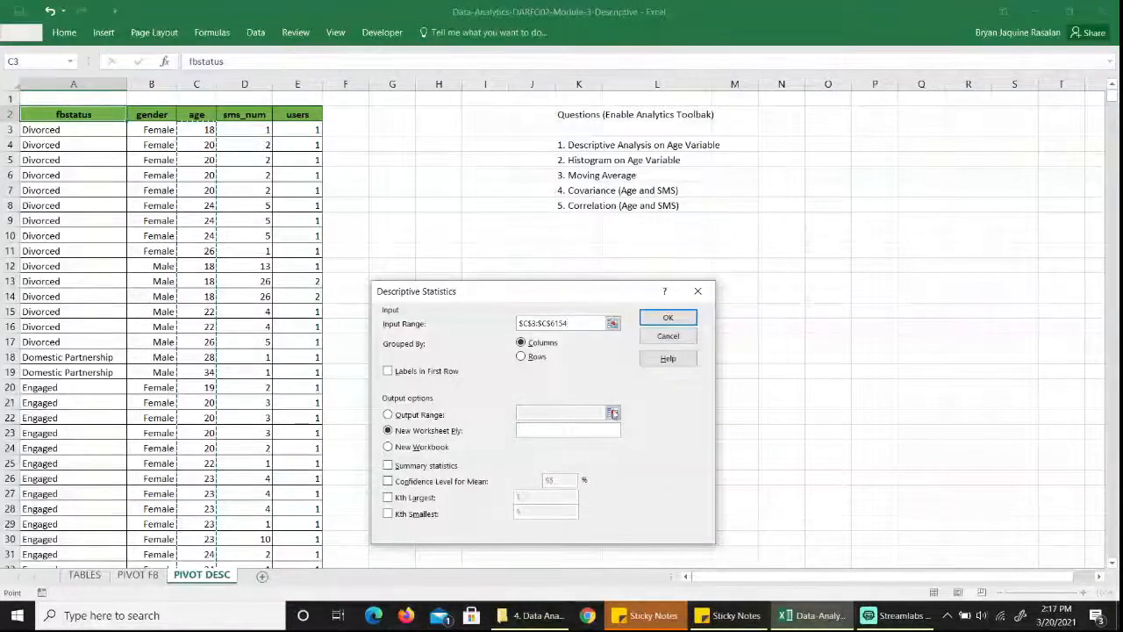
Set the output range to $G$10, include Summary statistics and run the Descriptive Statistics analysis.
left_click(539, 415)
left_click(388, 414)
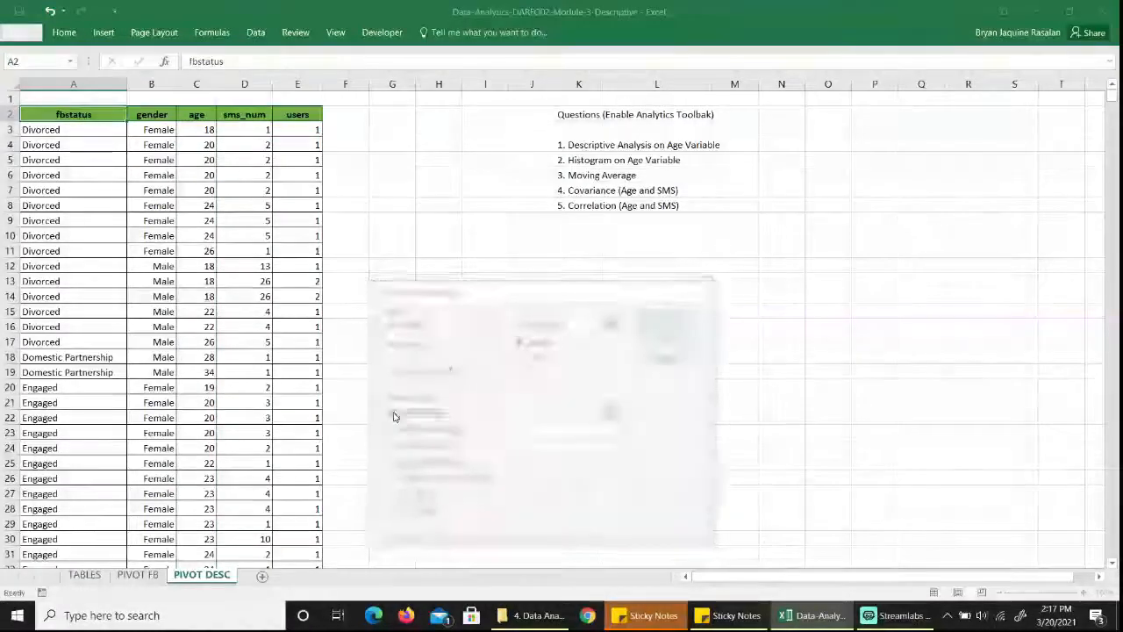
left_click(564, 409)
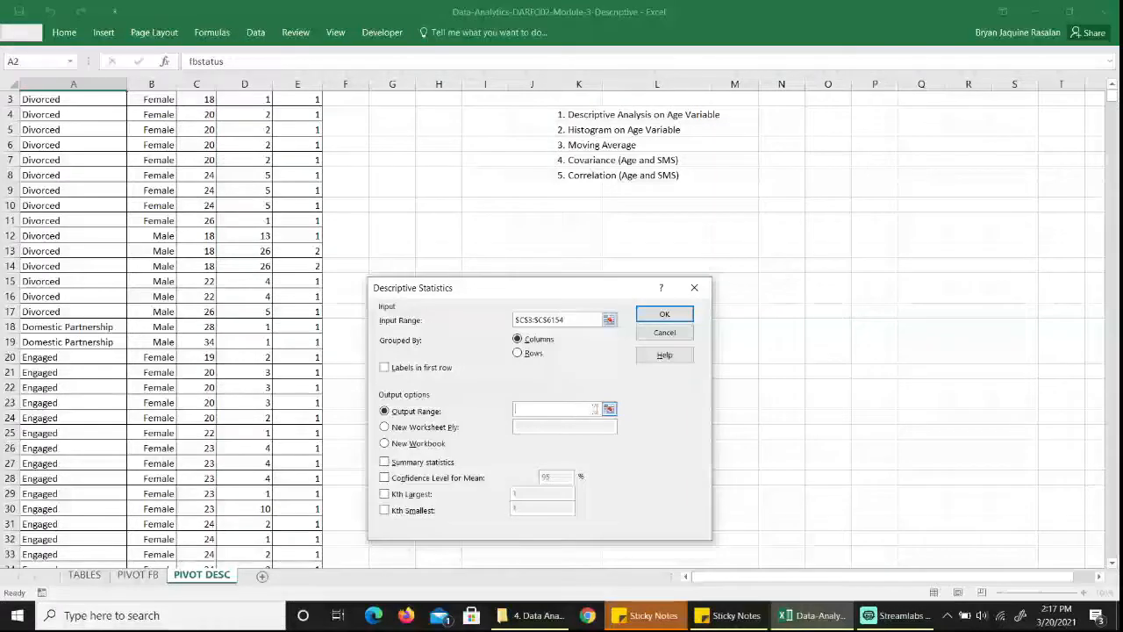
left_click(609, 410)
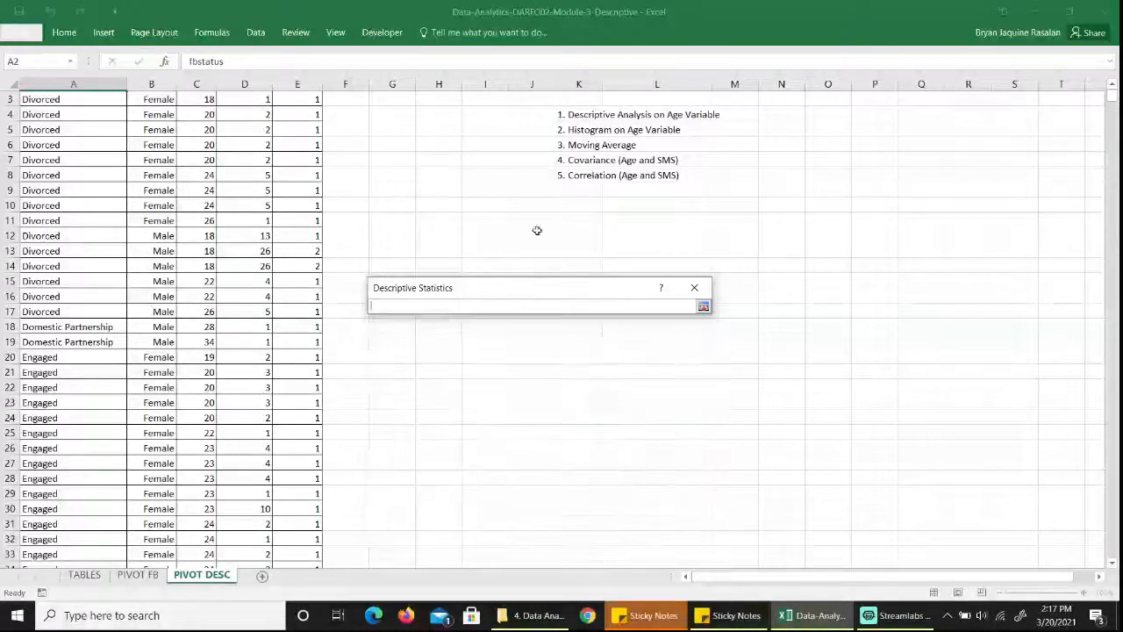
left_click(408, 205)
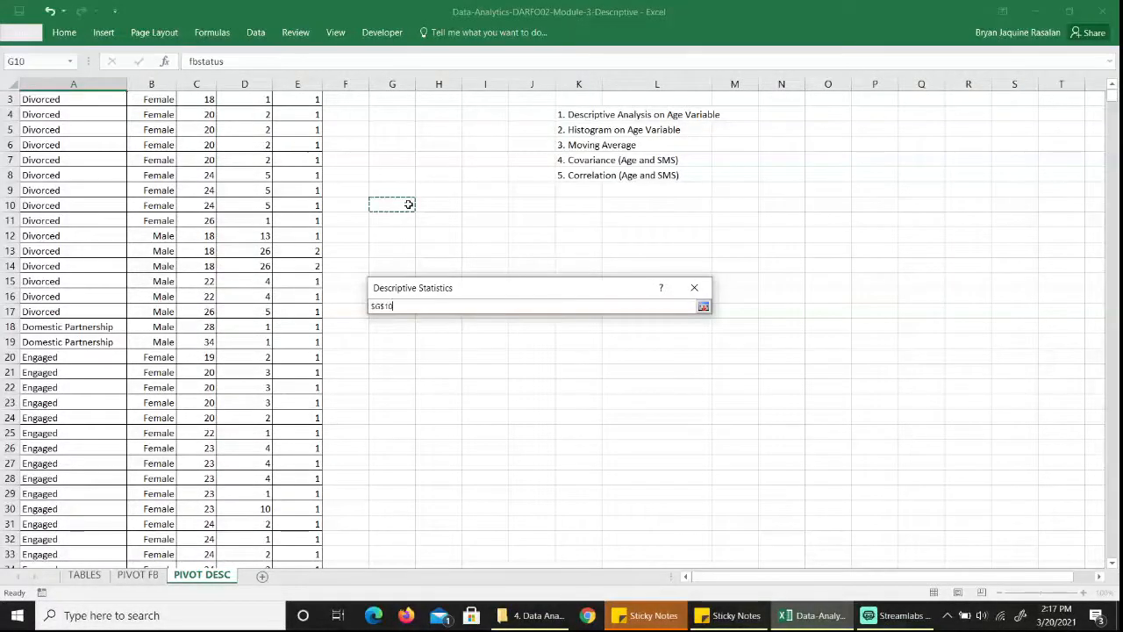
key("Return")
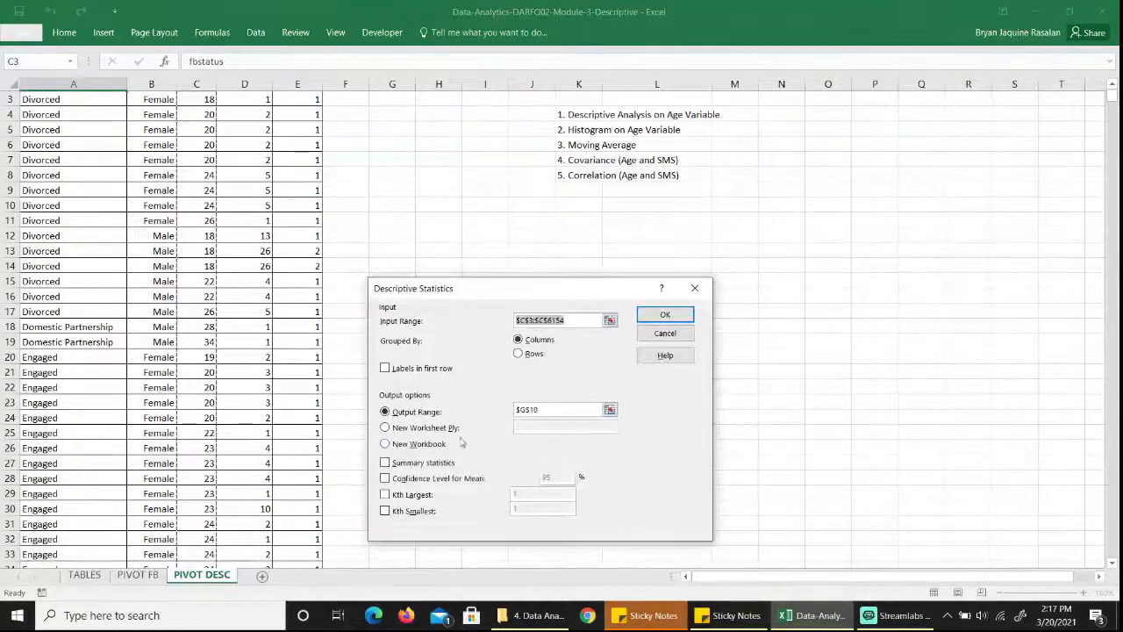
left_click(386, 465)
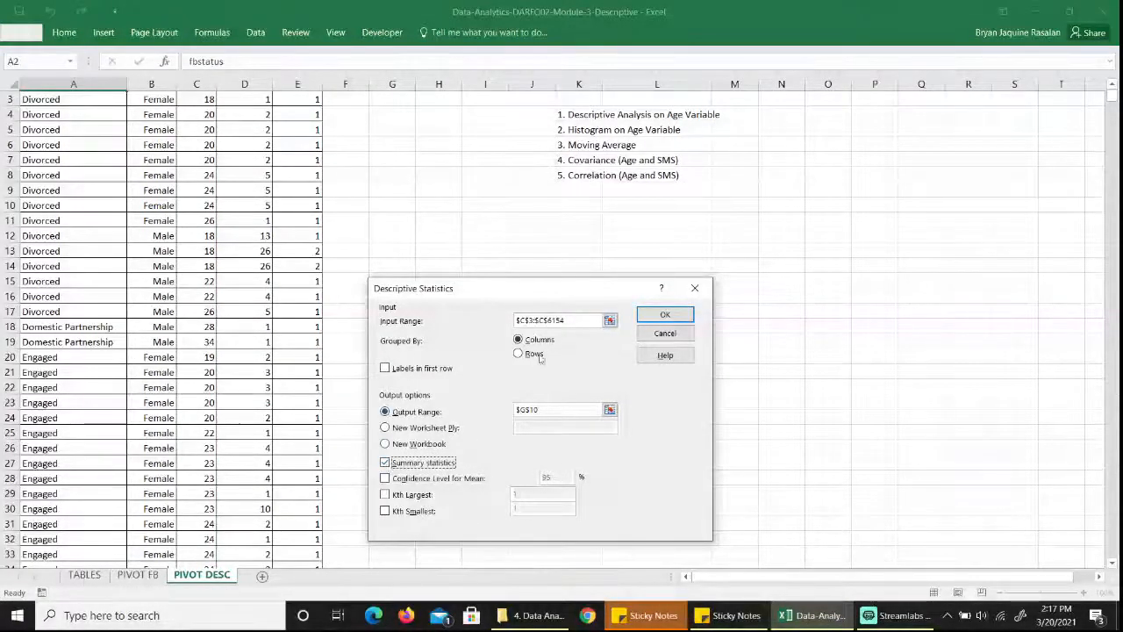
left_click(665, 316)
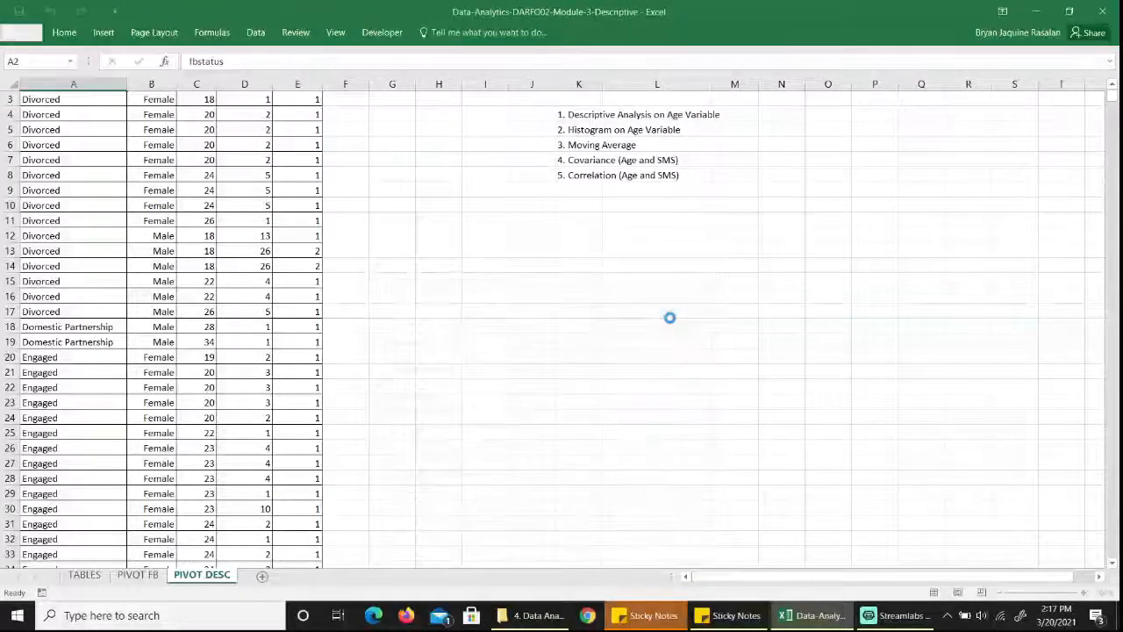
Fit column G's width to the statistic labels and go through the age statistics from mean to sum.
double_click(416, 83)
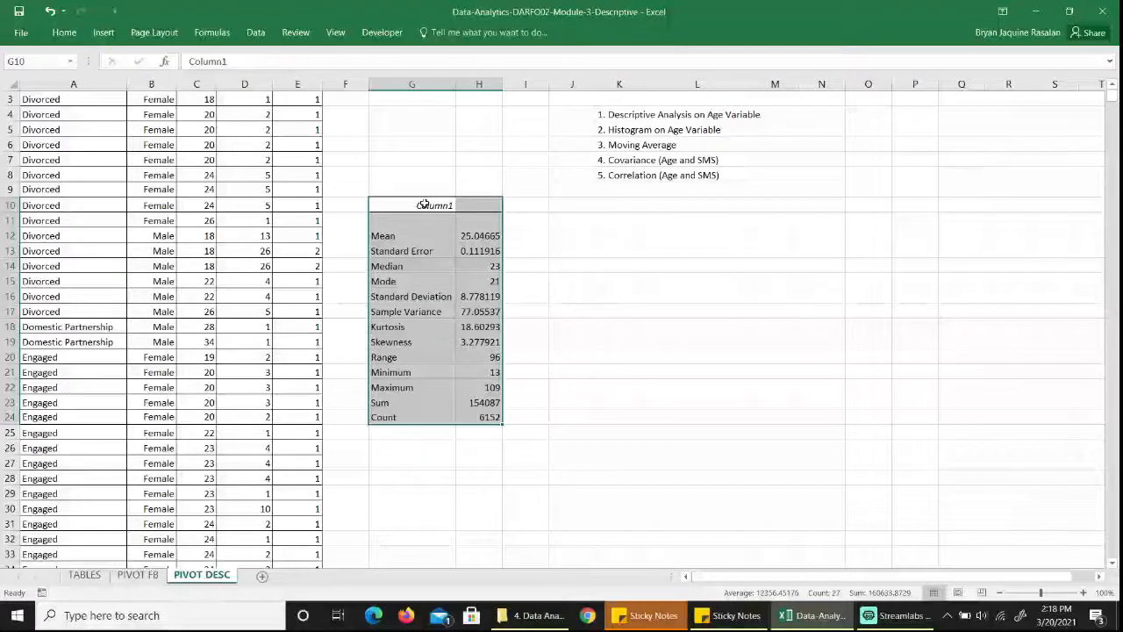
left_click(432, 239)
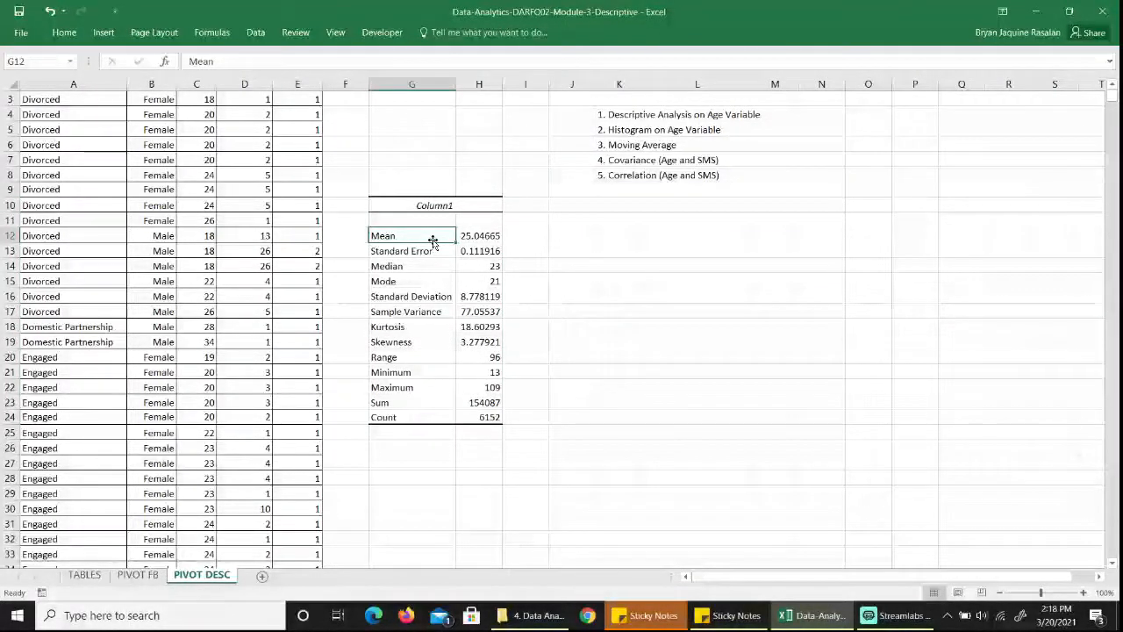
key("Right")
key("Down")
key("Down")
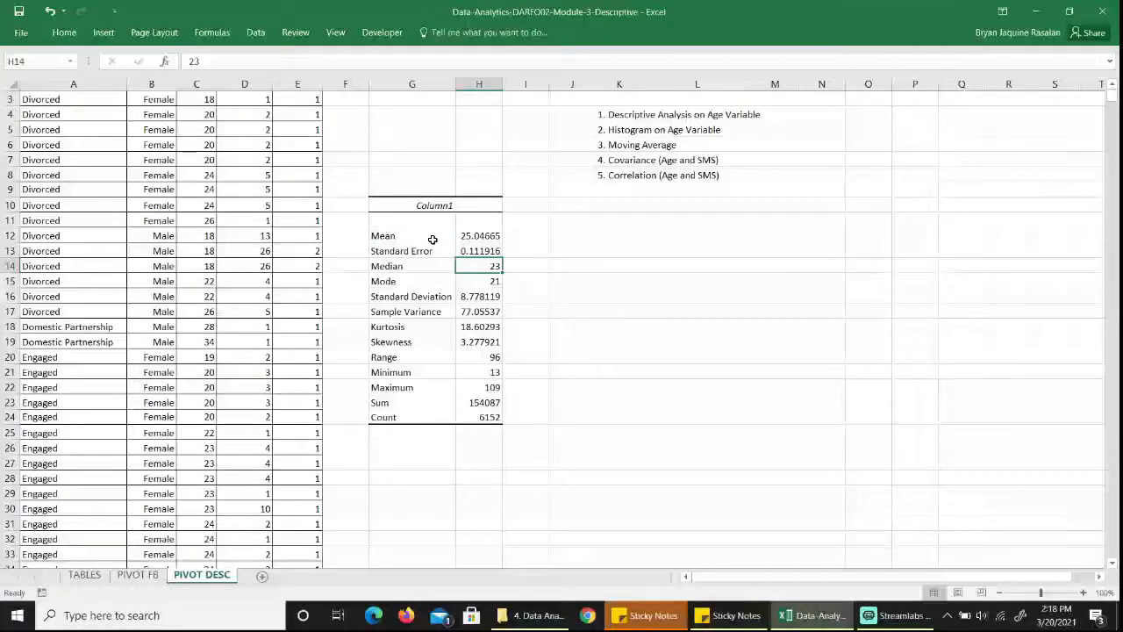
key("Down")
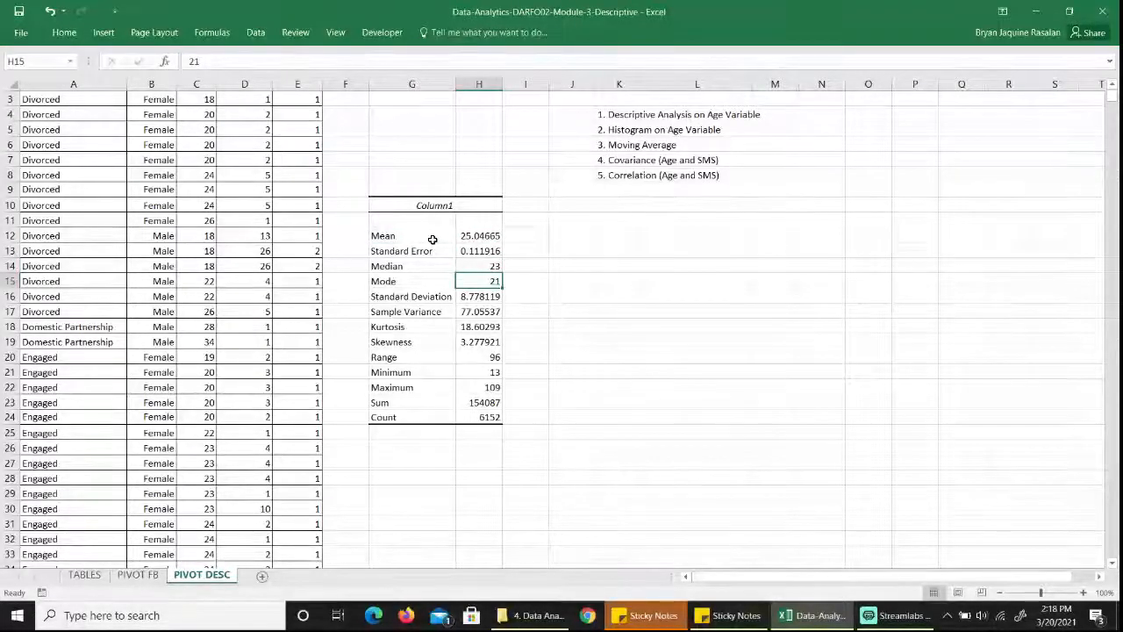
key("Down")
left_click(432, 237)
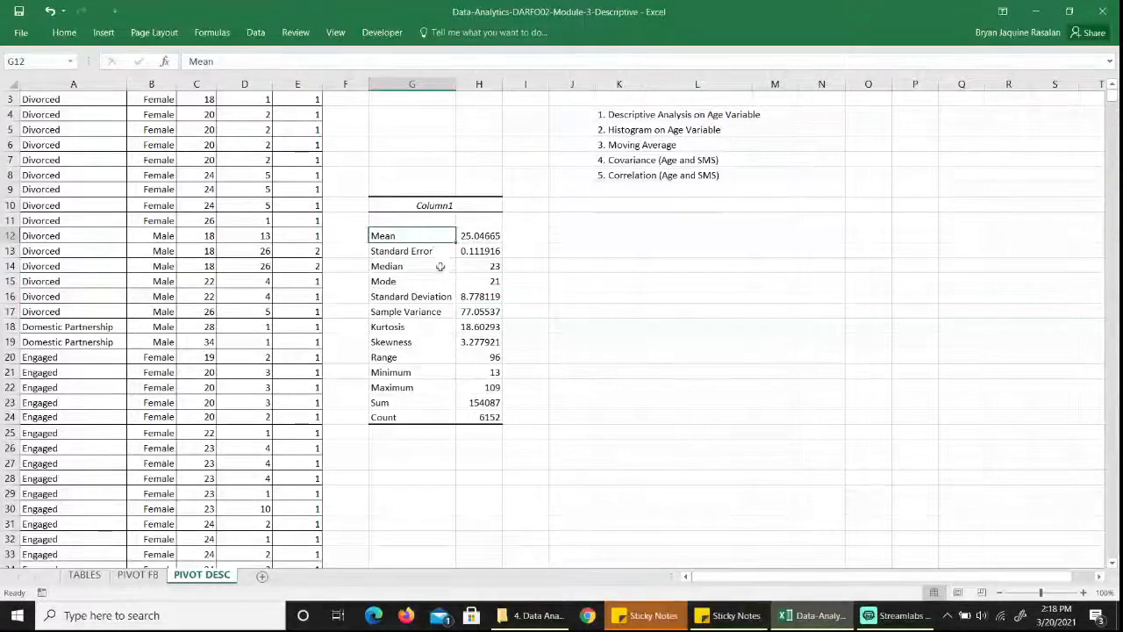
left_click(479, 340)
key("Down")
key("Down")
key("Down")
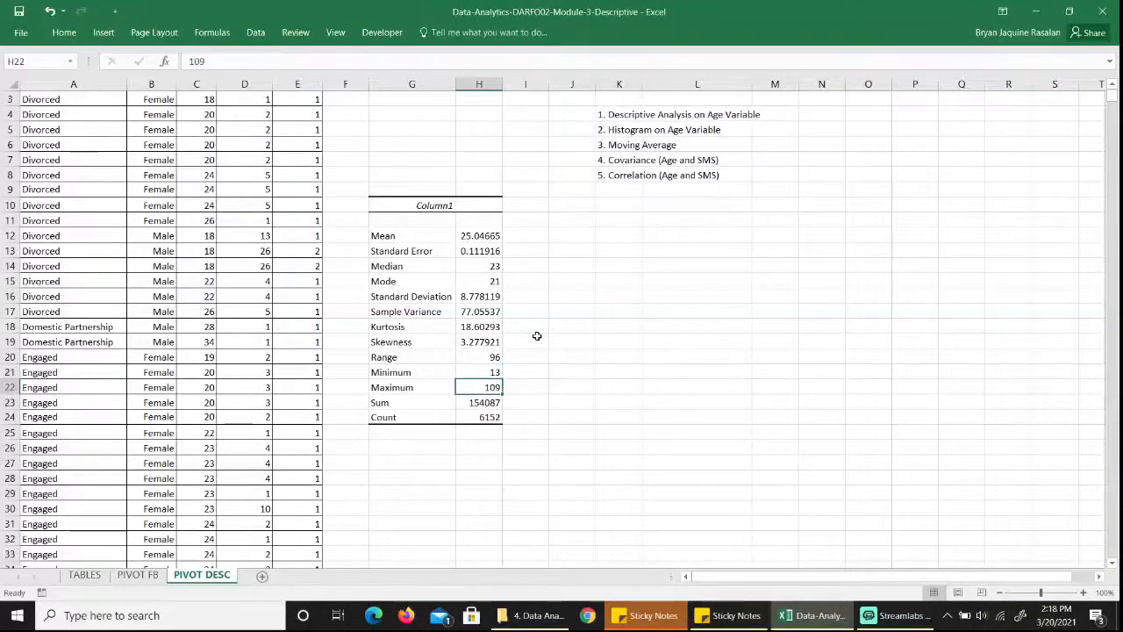
key("Down")
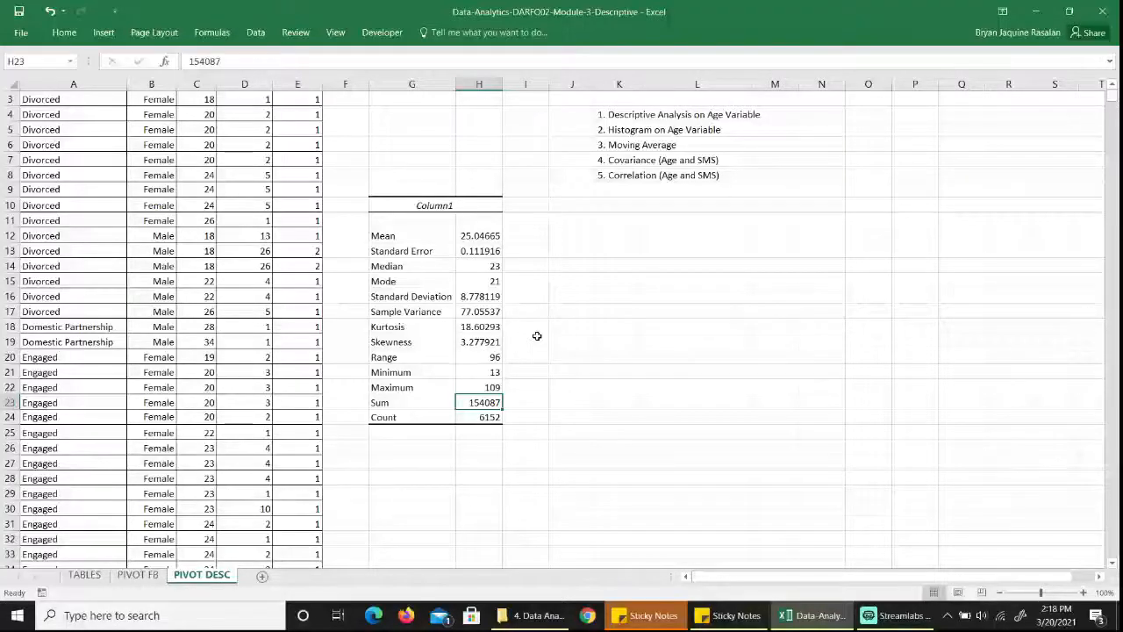
Convert the data range $A$2:$E$6154 into a table with headers.
left_click(174, 282)
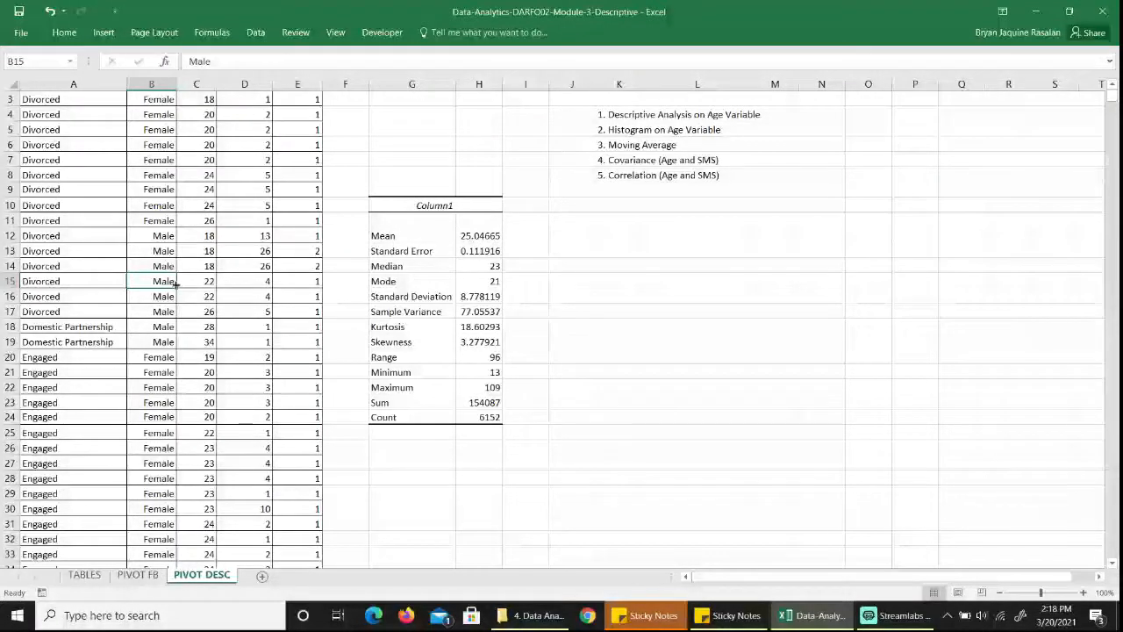
key("ctrl+Up")
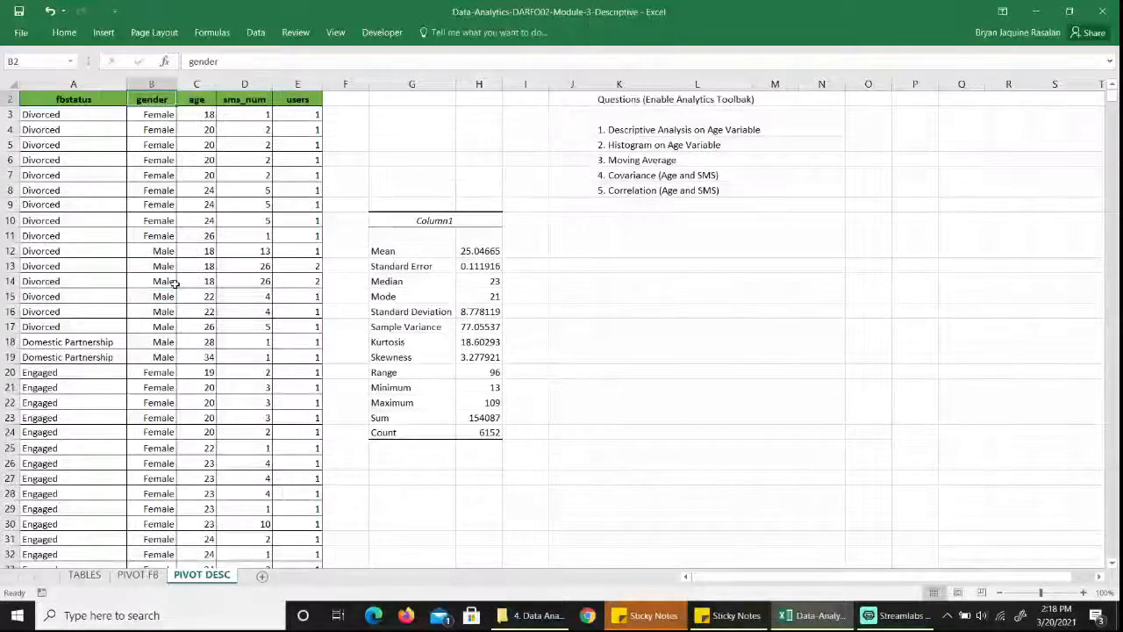
key("Left")
key("shift+Right")
key("shift+Right")
key("shift+Right")
key("shift+Right")
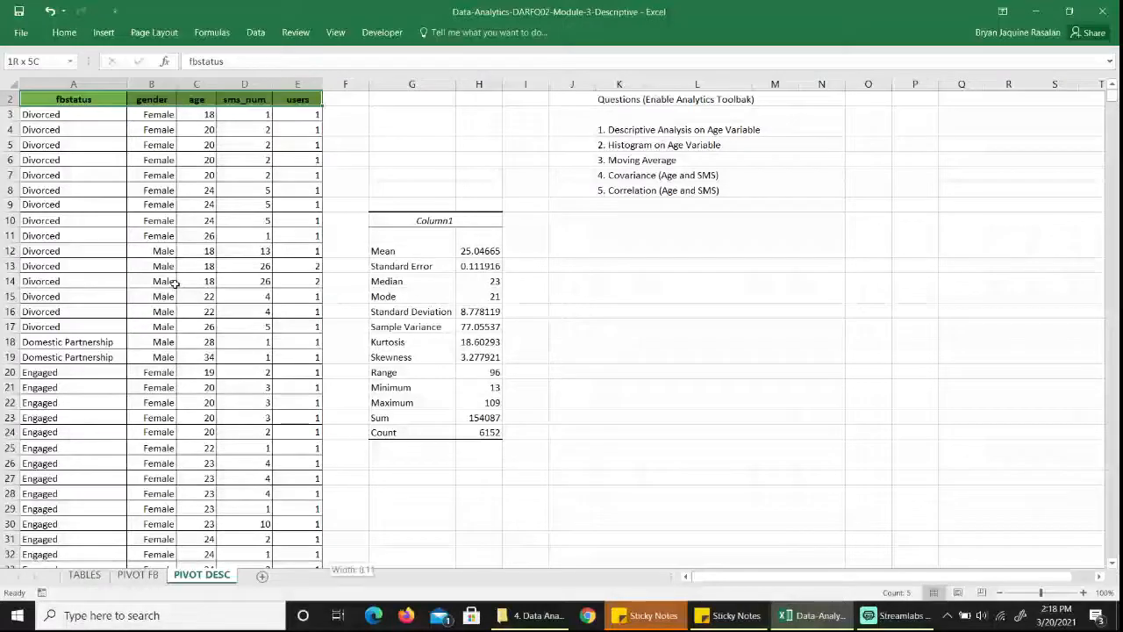
key("ctrl+shift+Down")
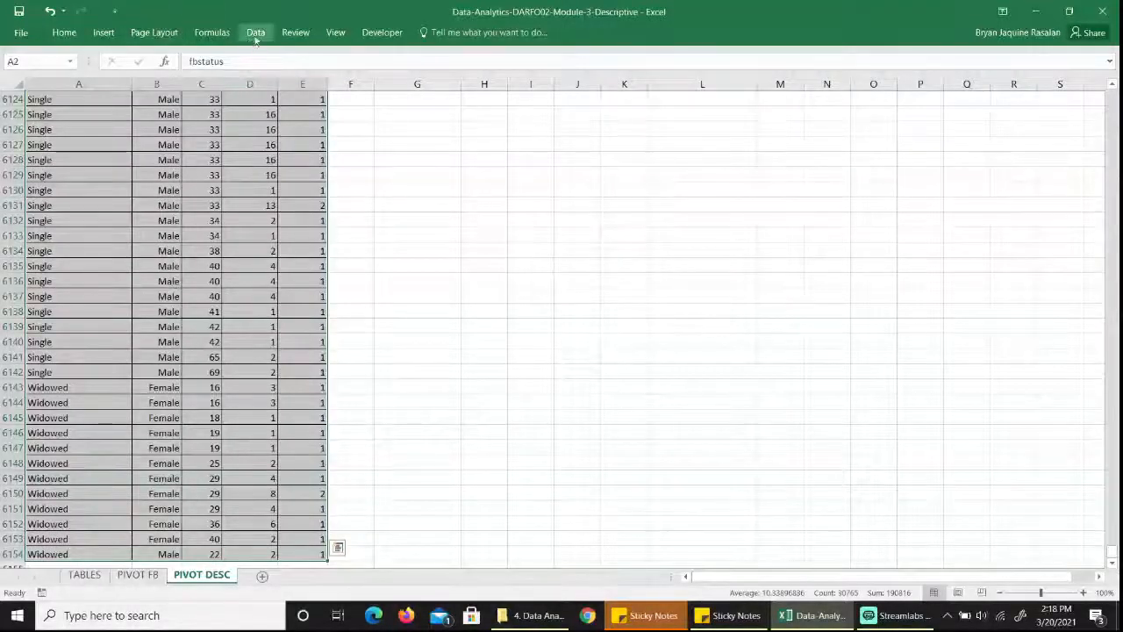
left_click(104, 33)
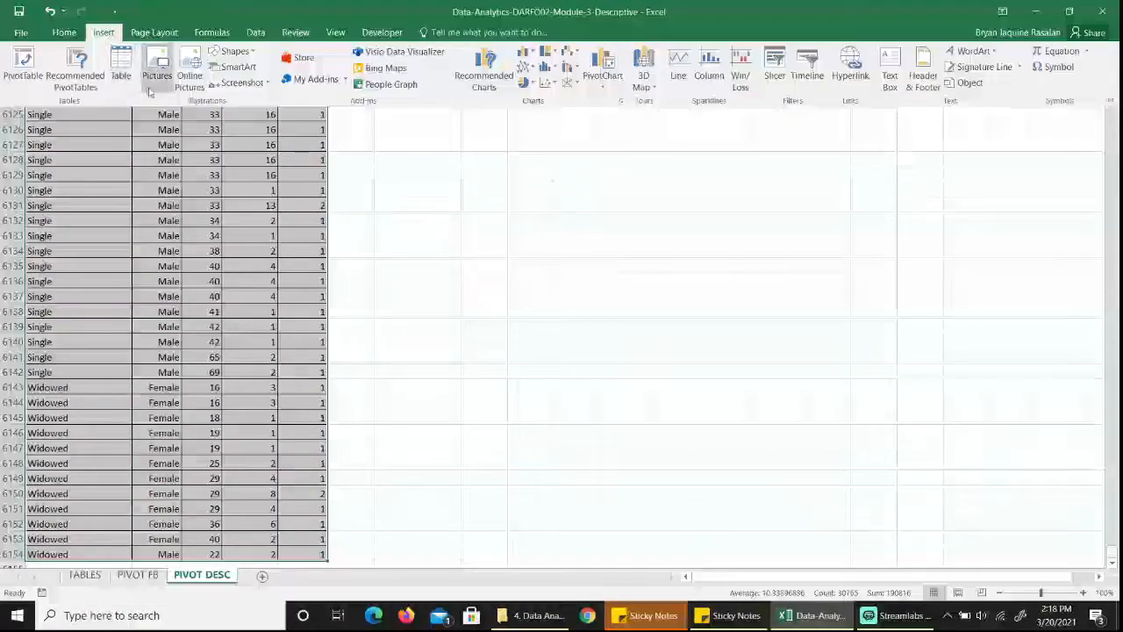
left_click(121, 75)
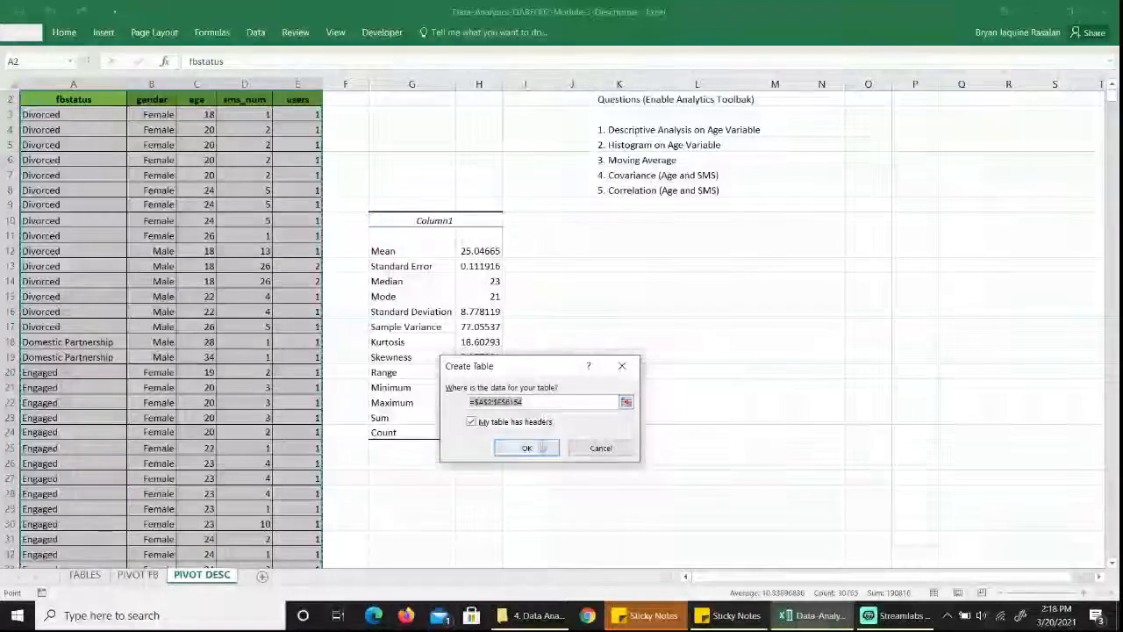
left_click(532, 448)
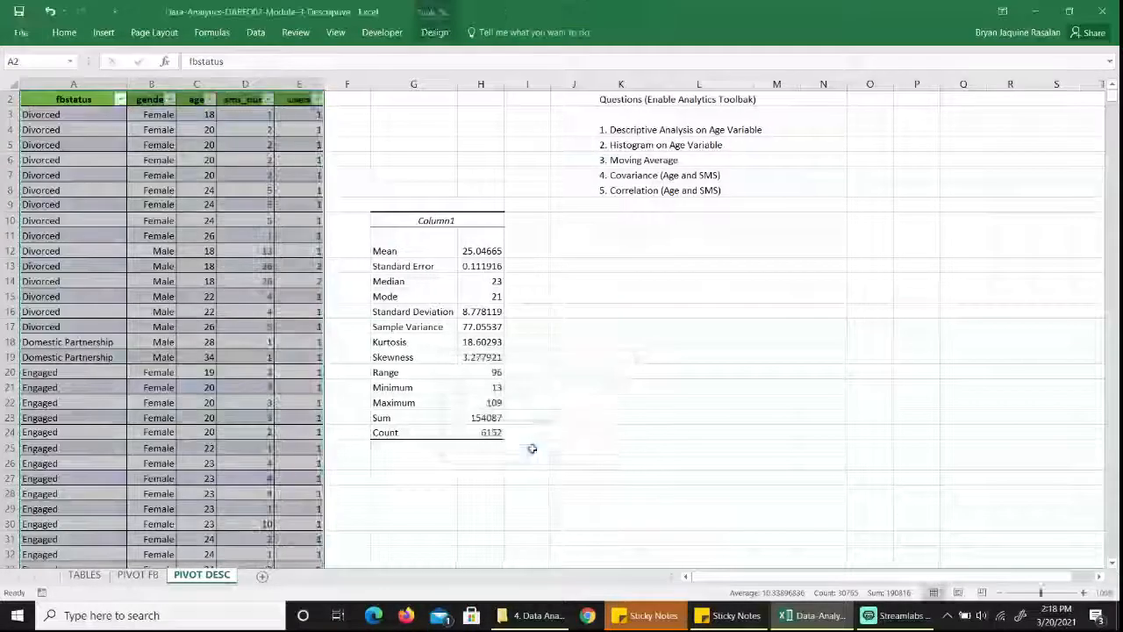
Add a total row at the end of the data table.
left_click(436, 32)
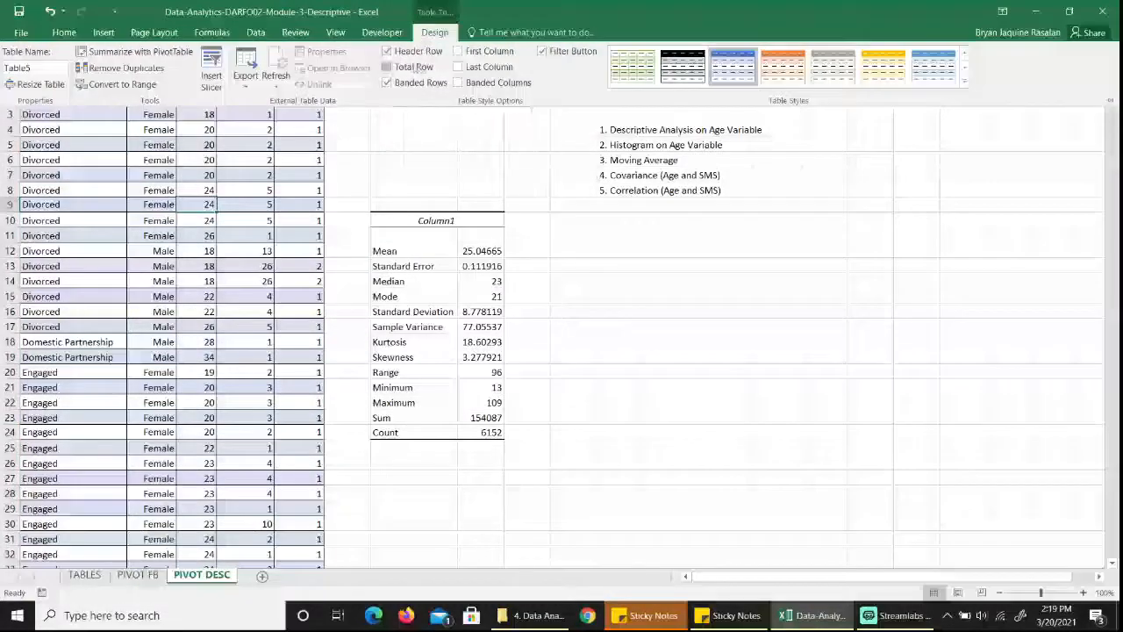
left_click(397, 66)
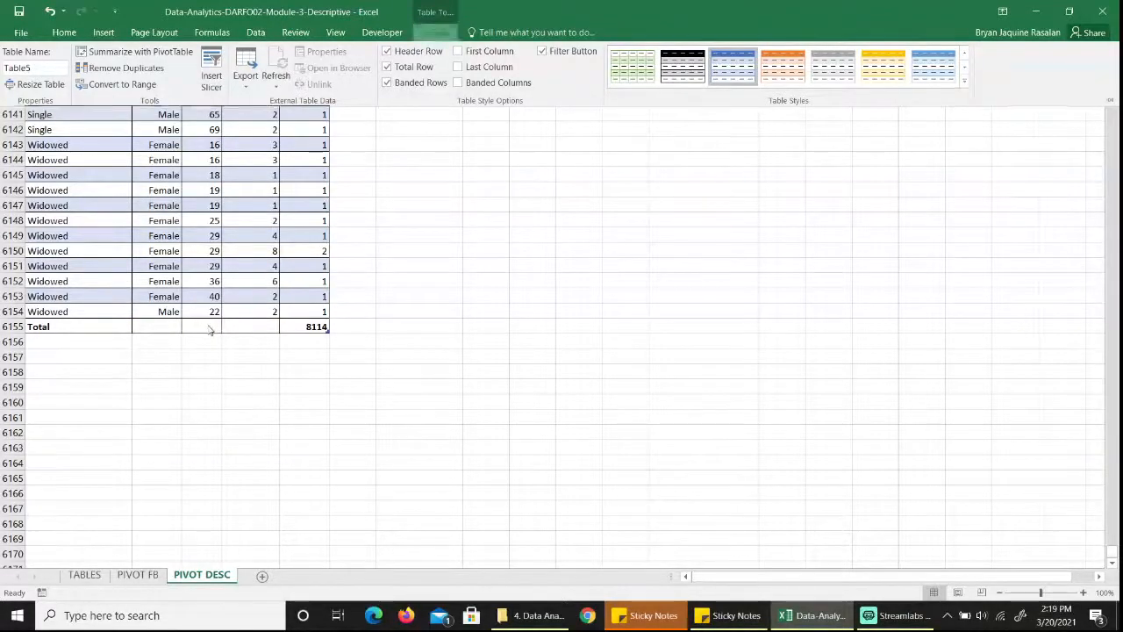
left_click(57, 326)
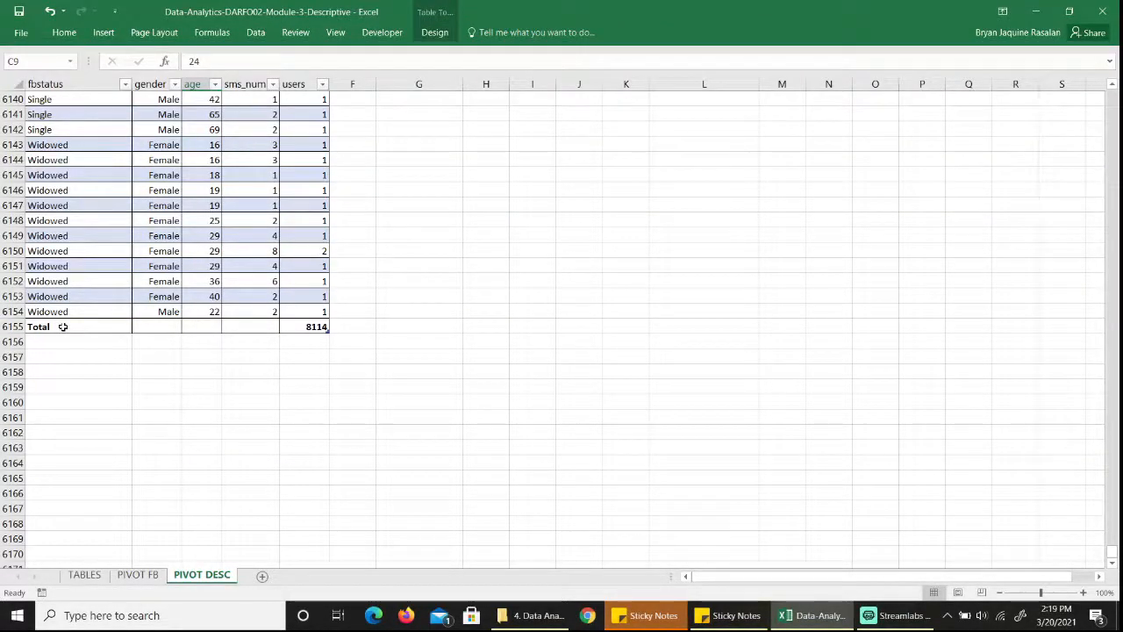
Examine the summary functions offered for the age column in the table's total row.
left_click(205, 328)
left_click(228, 327)
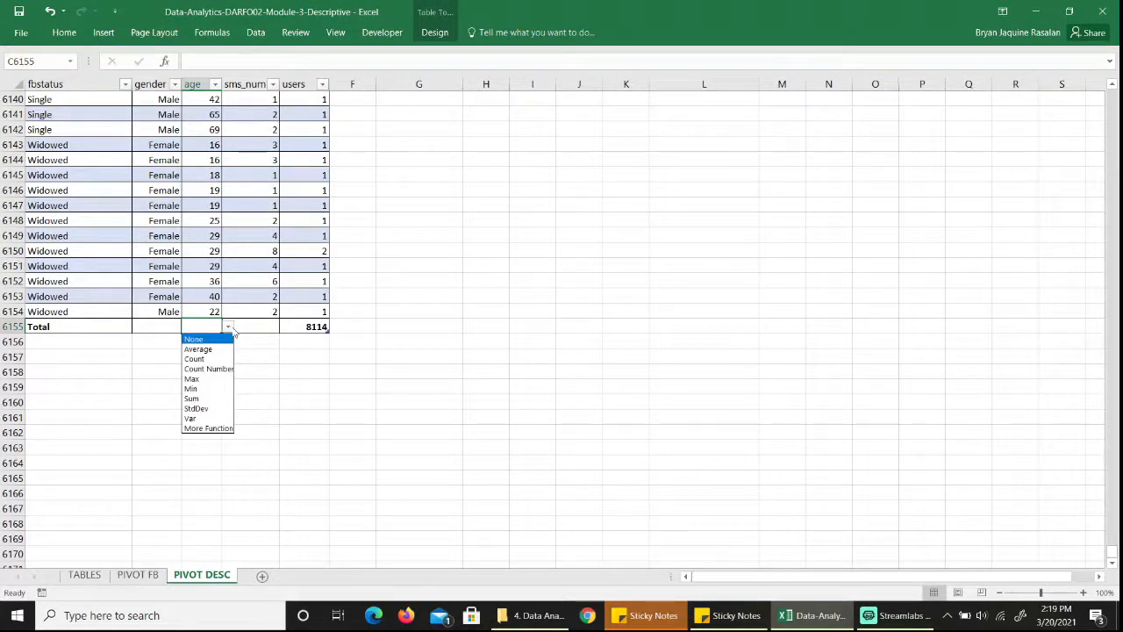
key("Down")
key("Down")
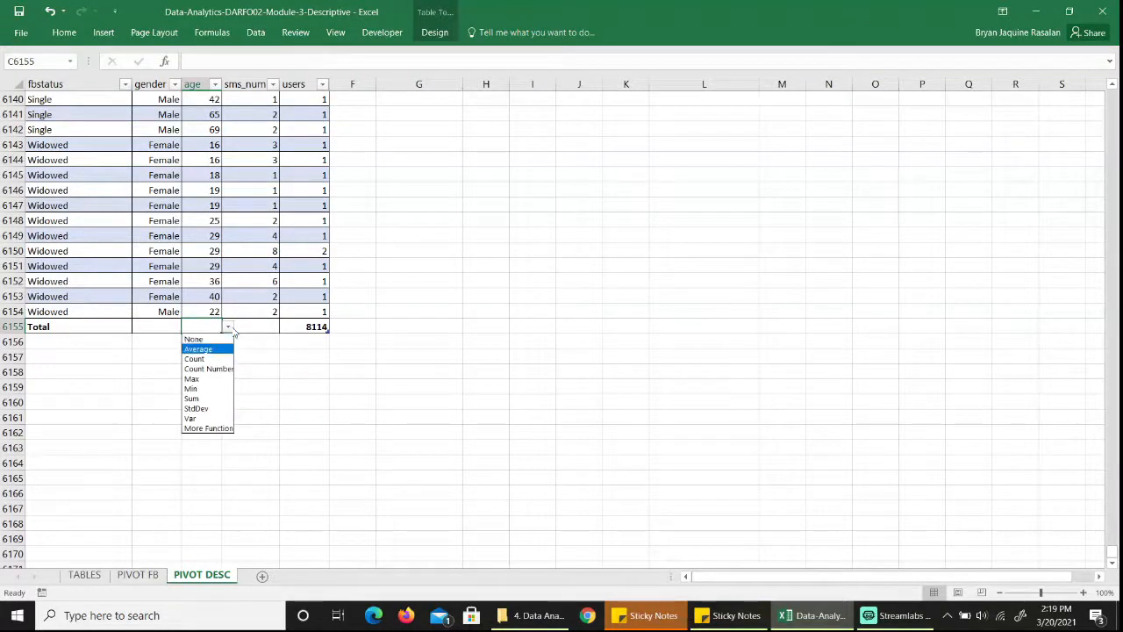
key("Down")
key("Down")
key("Down")
key("Down")
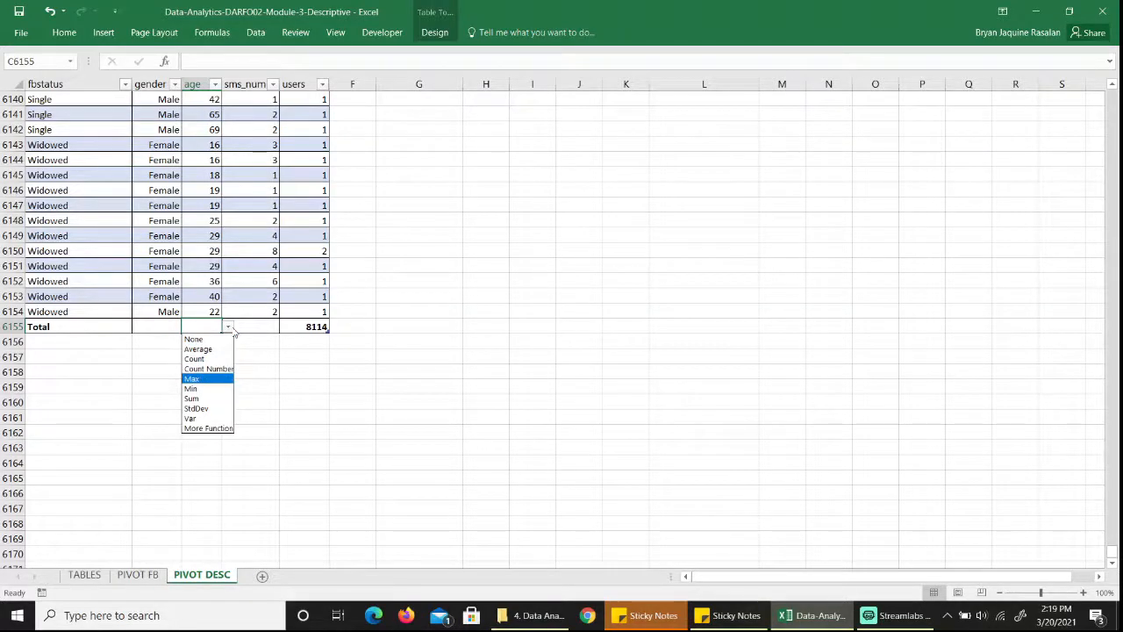
key("Down")
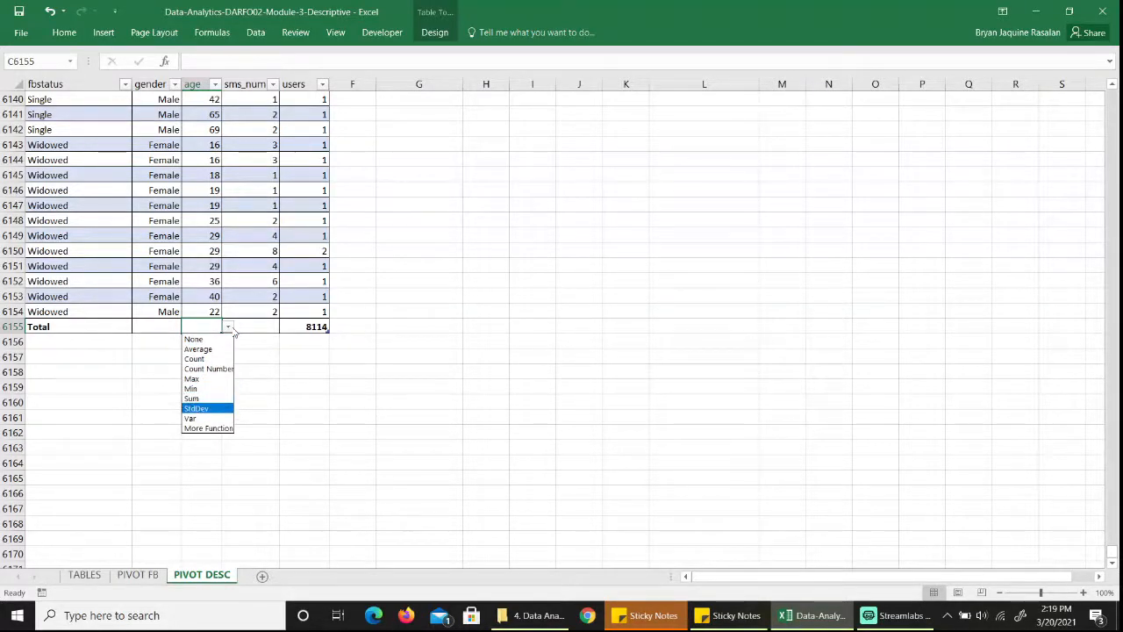
key("Down")
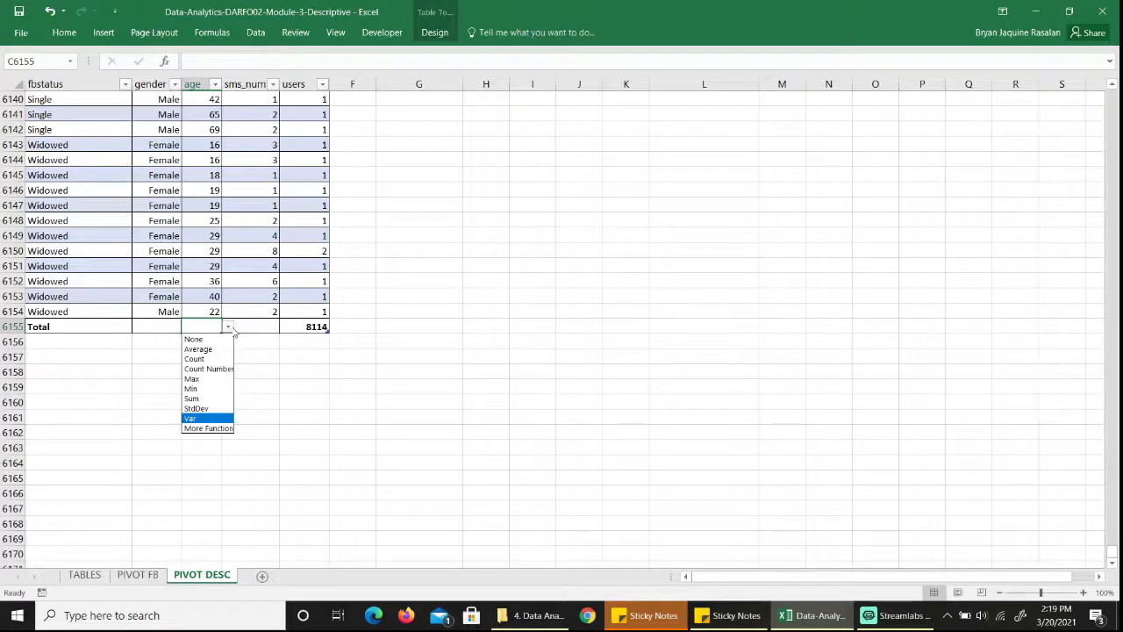
key("Down")
key("Up")
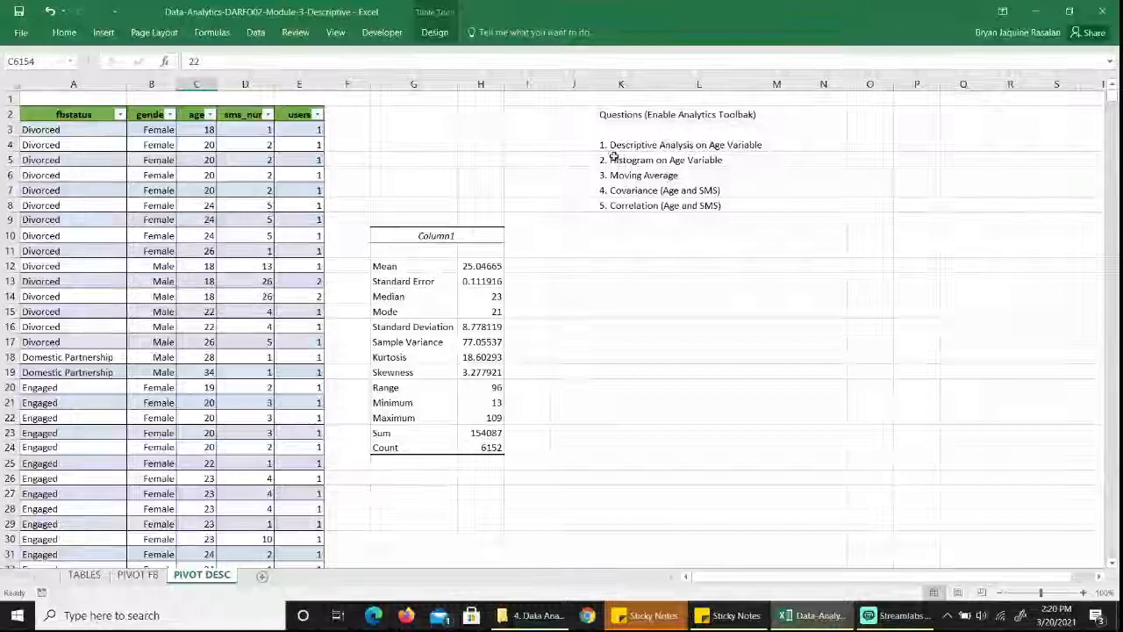
Insert a histogram chart of the age values C3:C6154 and place it beside the descriptive statistics, below the question list.
left_click(619, 160)
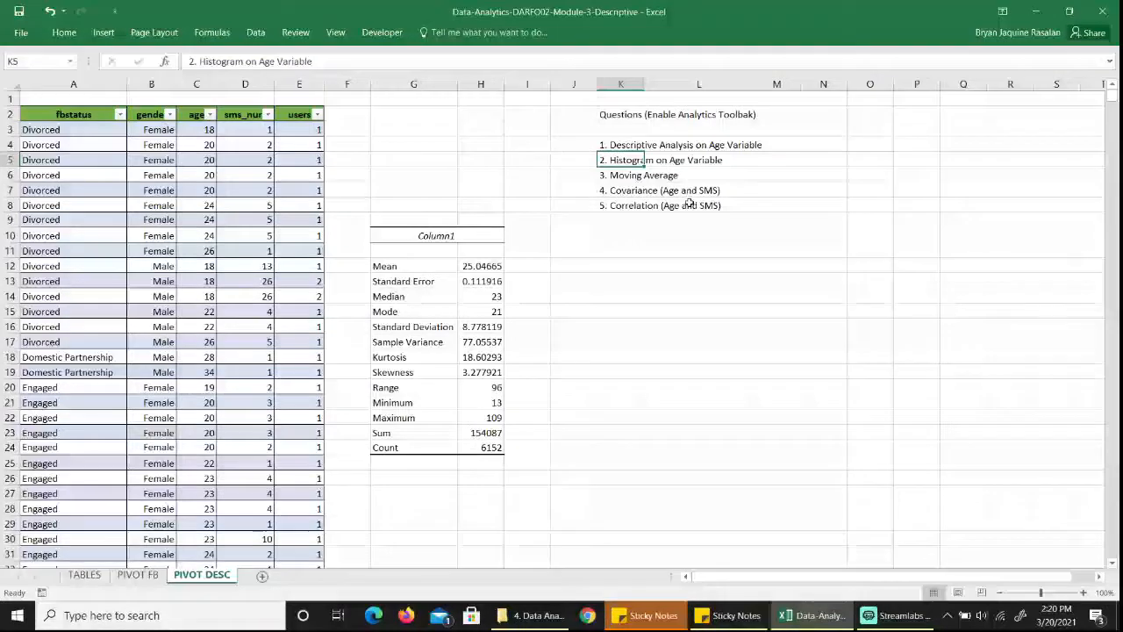
left_click(199, 130)
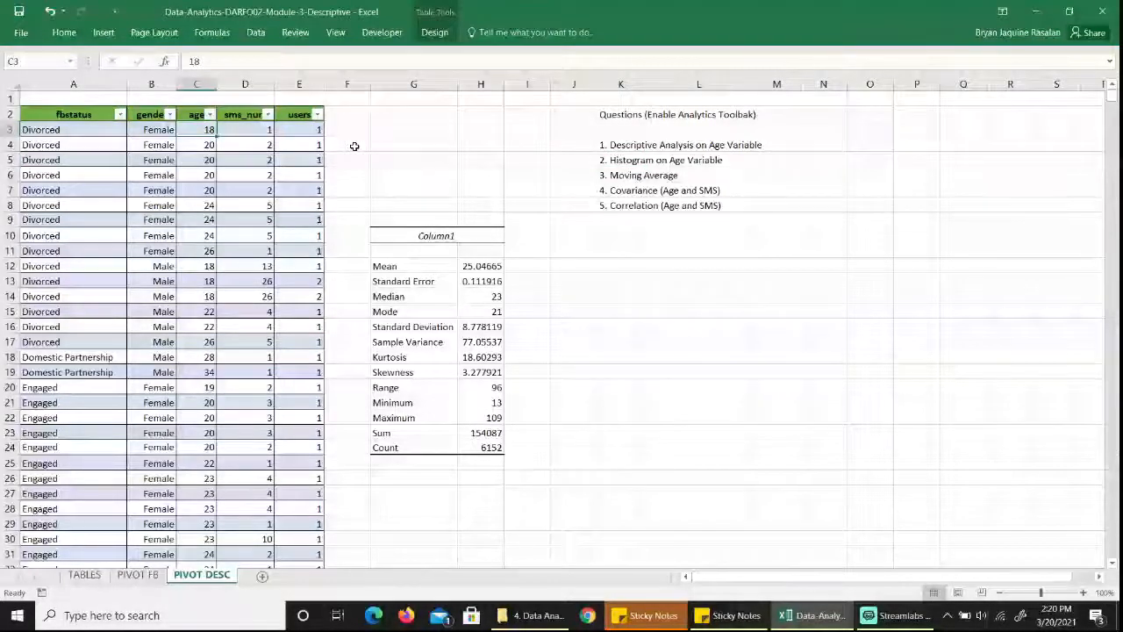
key("ctrl+shift+Down")
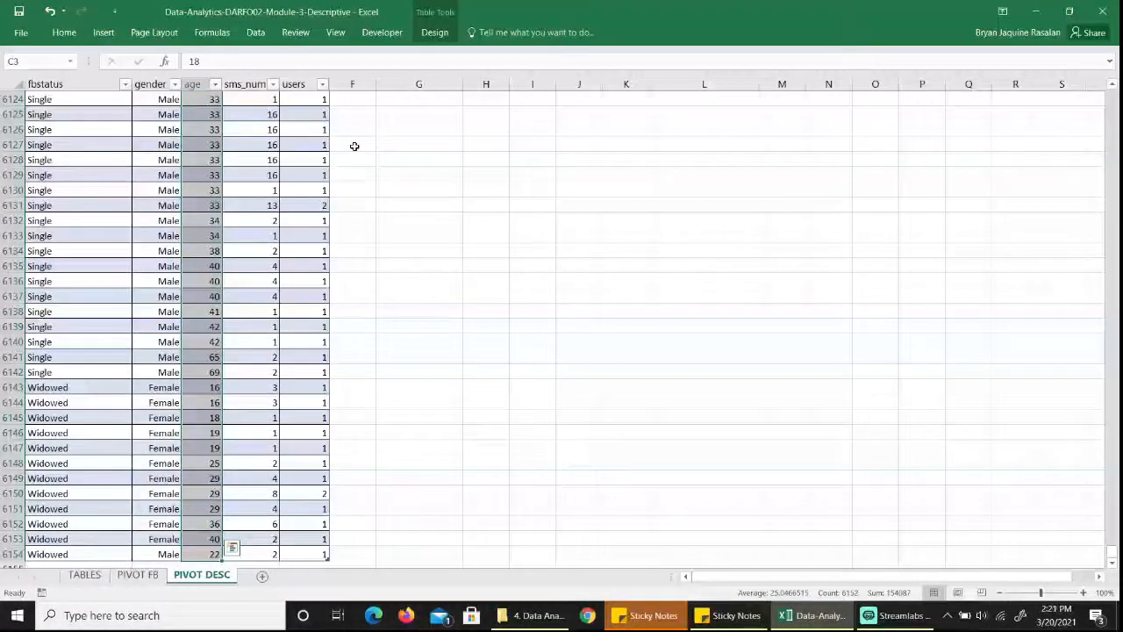
left_click_drag(1112, 552, 1113, 14)
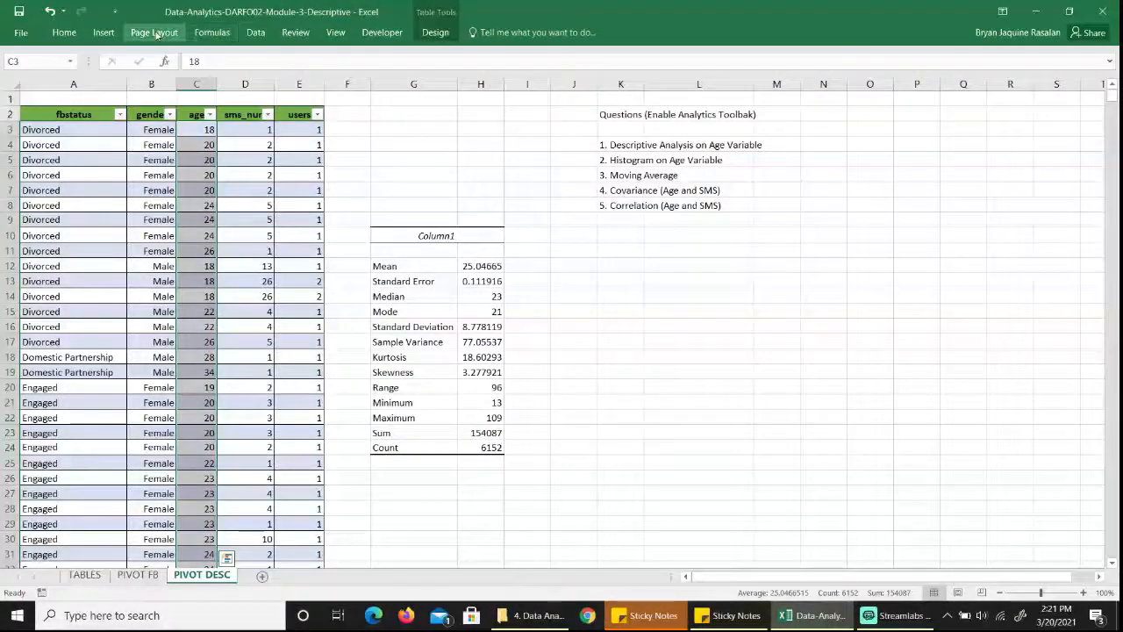
left_click(106, 33)
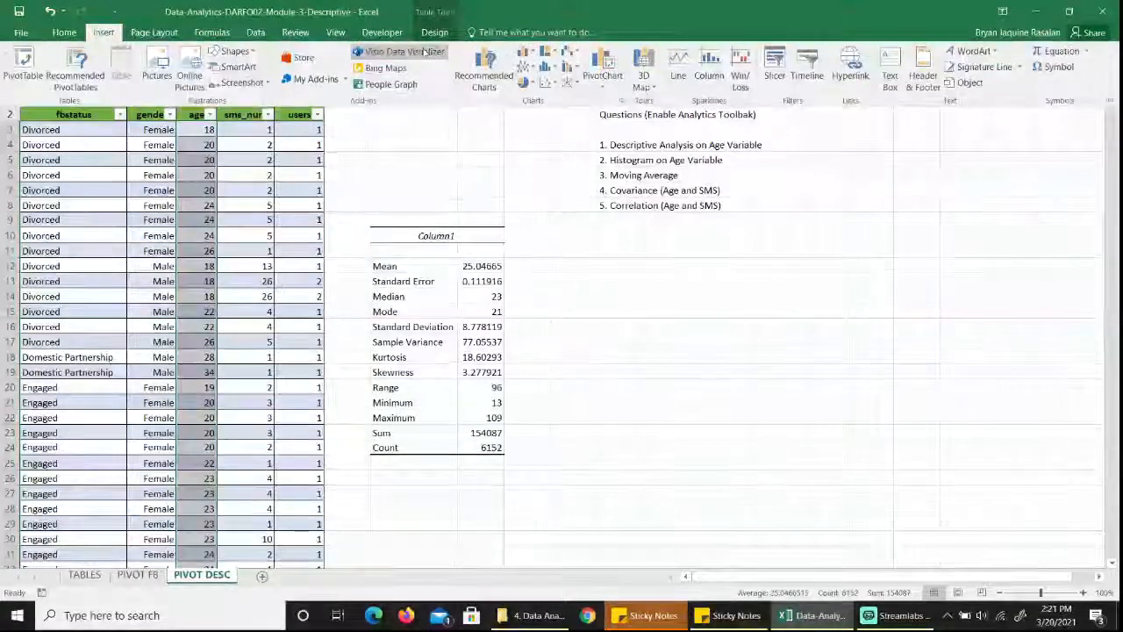
left_click(556, 71)
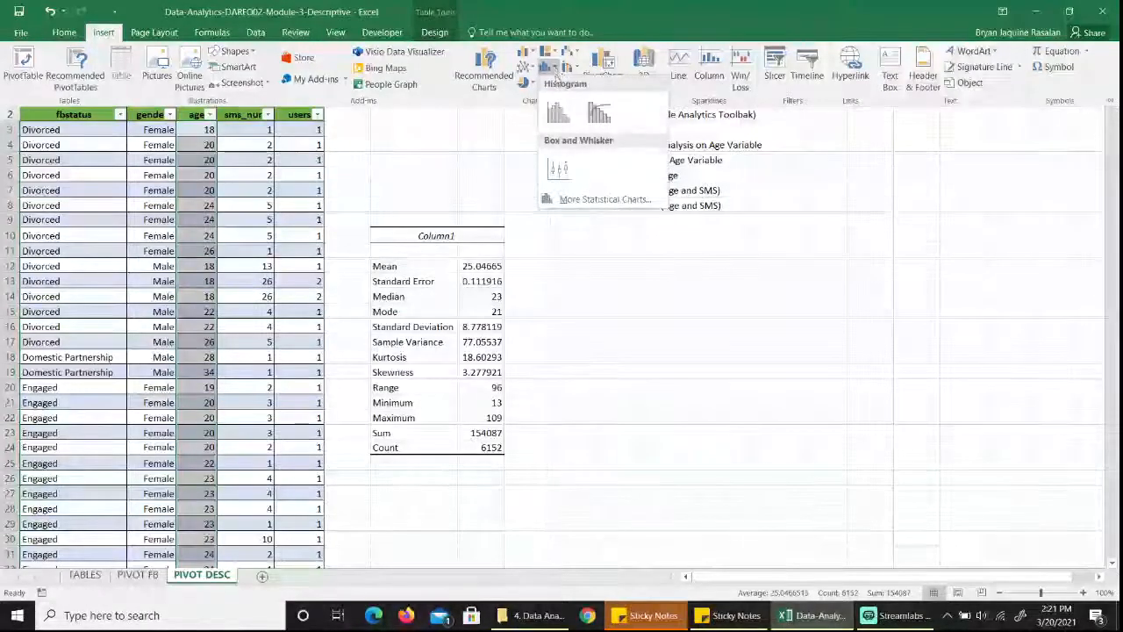
left_click(562, 118)
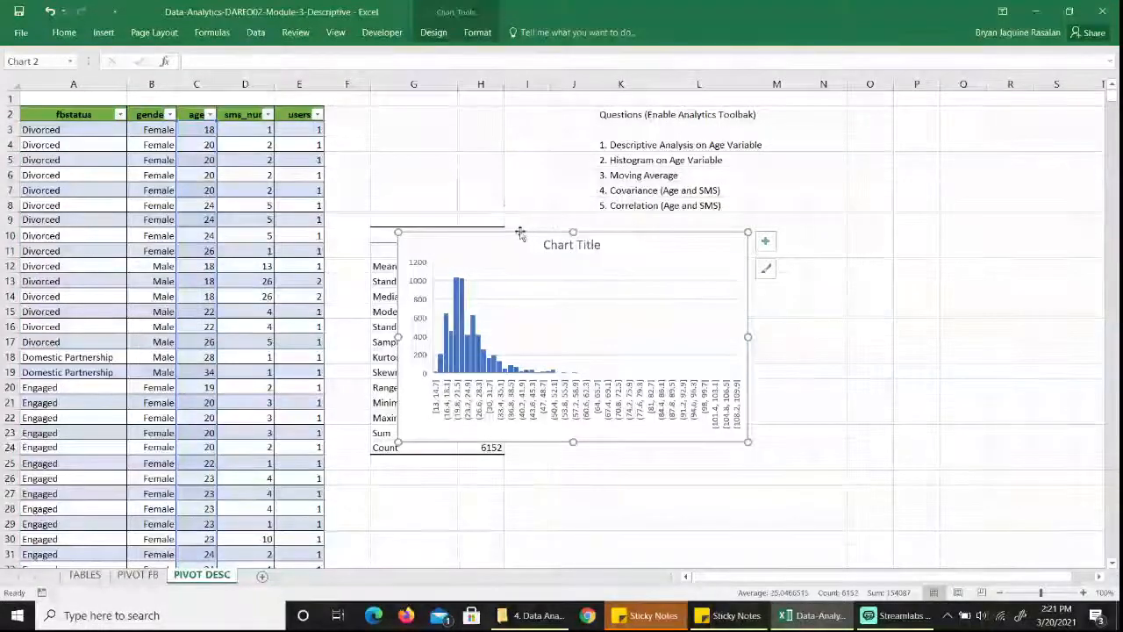
left_click_drag(524, 233, 649, 242)
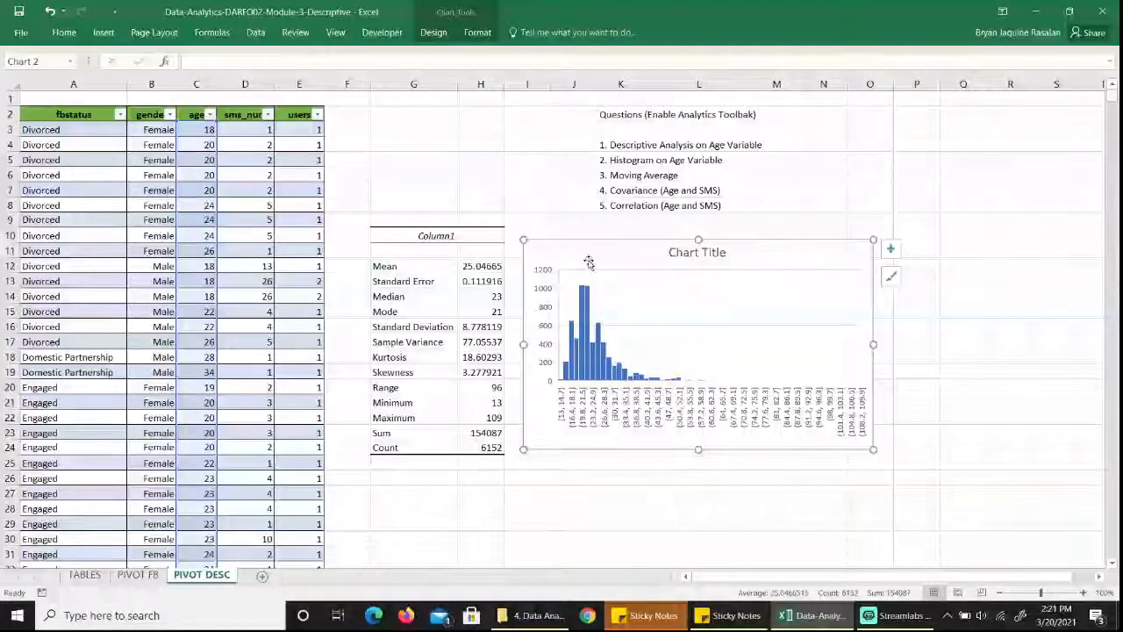
left_click(614, 174)
left_click(255, 33)
left_click(1036, 56)
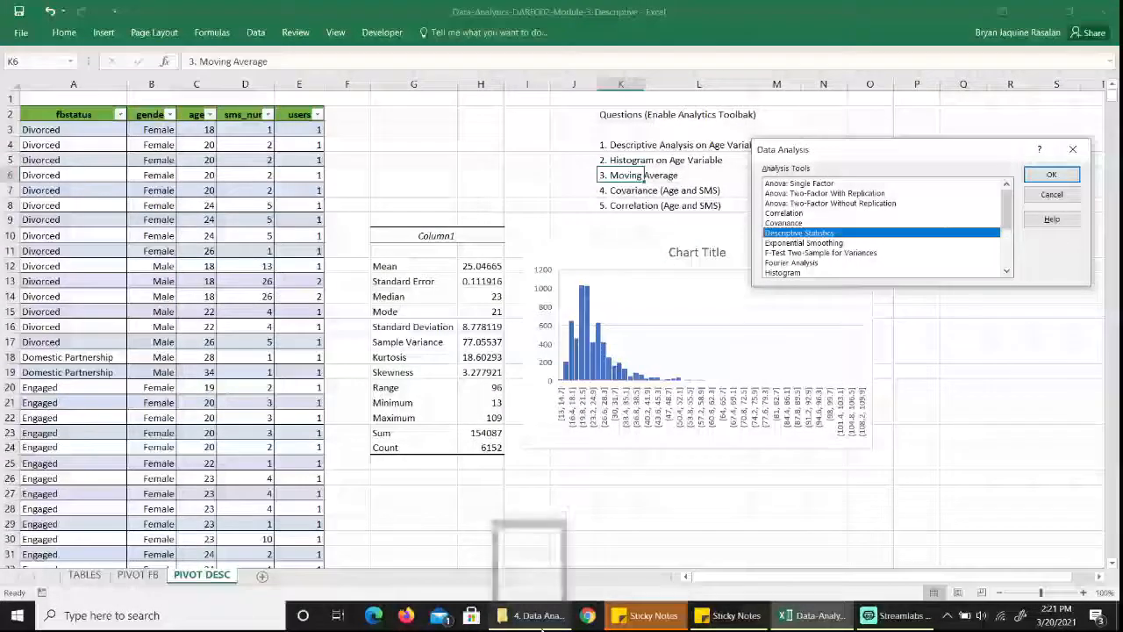
left_click(1077, 152)
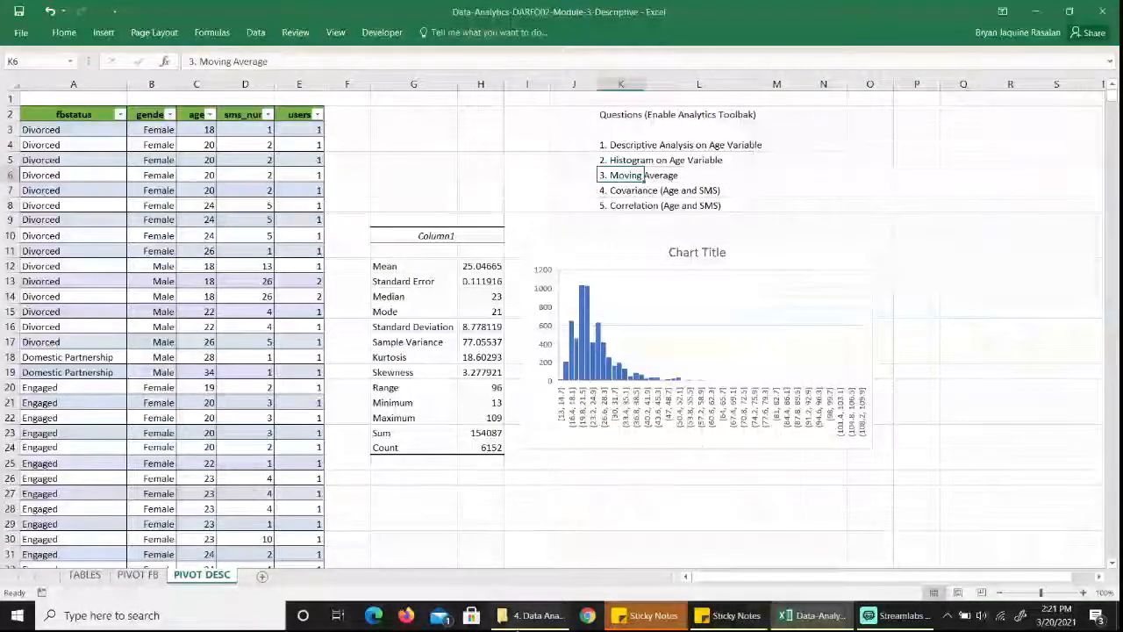
Switch to File Explorer and open the SampleData workbook from the SampleData folder inside the For class folder.
left_click(537, 615)
key("Up")
key("Up")
key("Up")
key("Up")
key("Return")
key("Down")
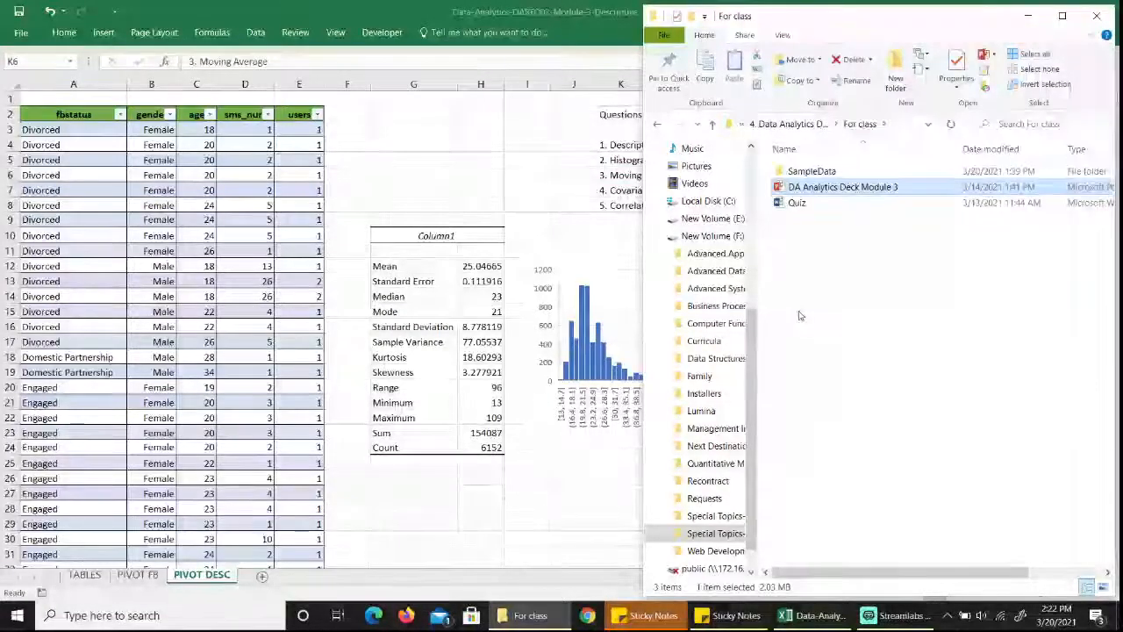
key("Up")
key("Return")
key("Down")
key("Return")
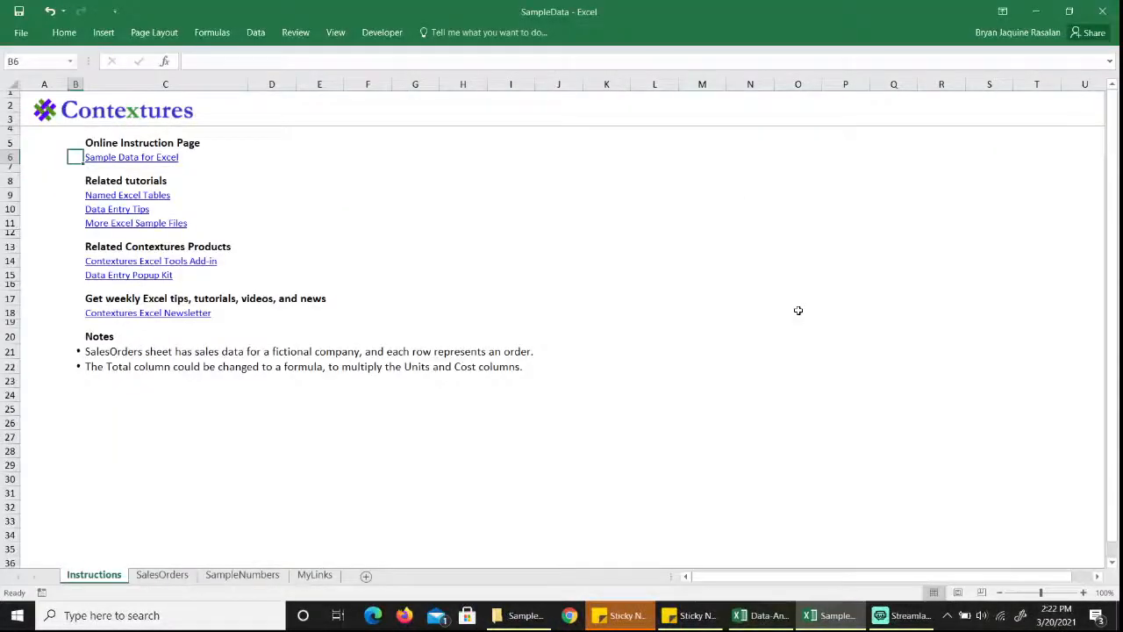
Start a Moving Average analysis on the SalesOrders sheet with the Total values G2:G44 as the input range.
left_click(167, 575)
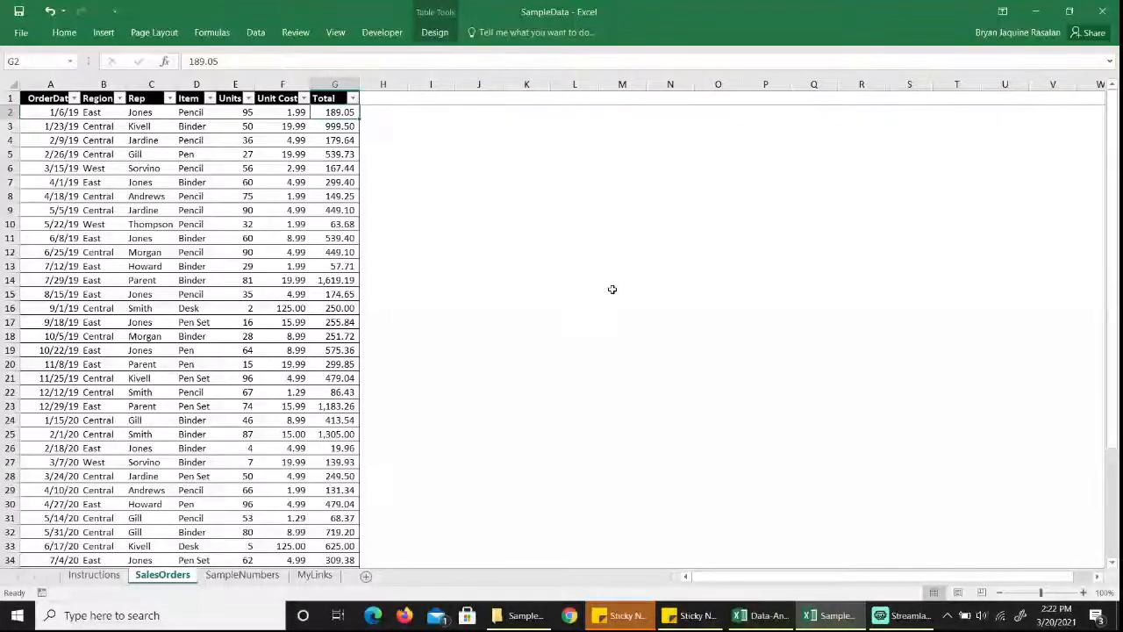
key("ctrl+Down")
scroll(613, 290, "down", 5)
left_click(255, 32)
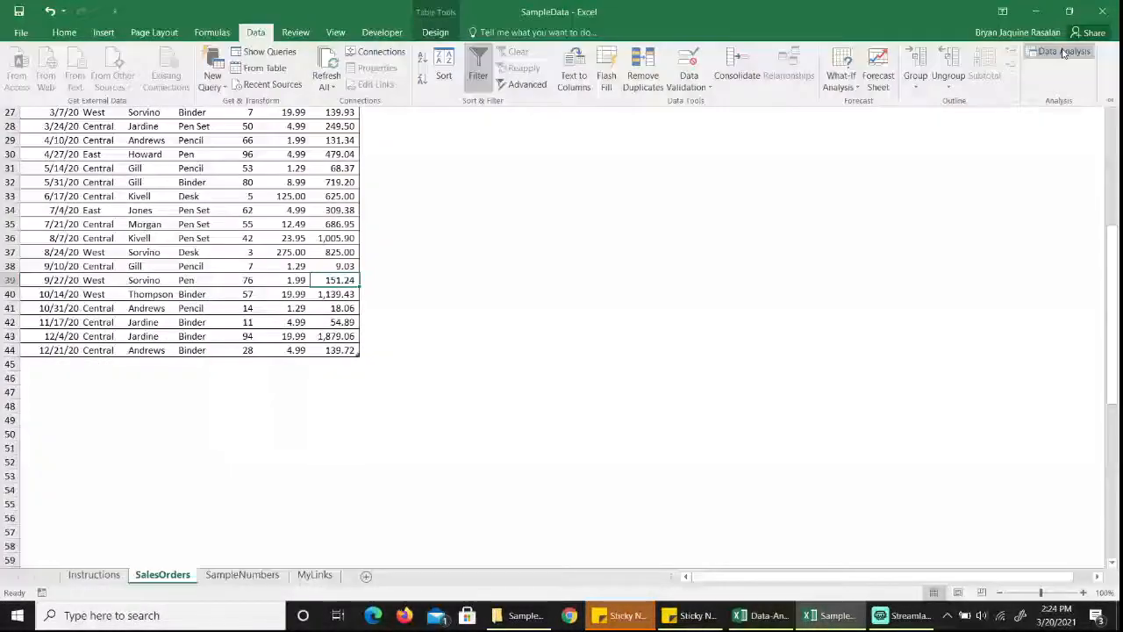
left_click(1064, 54)
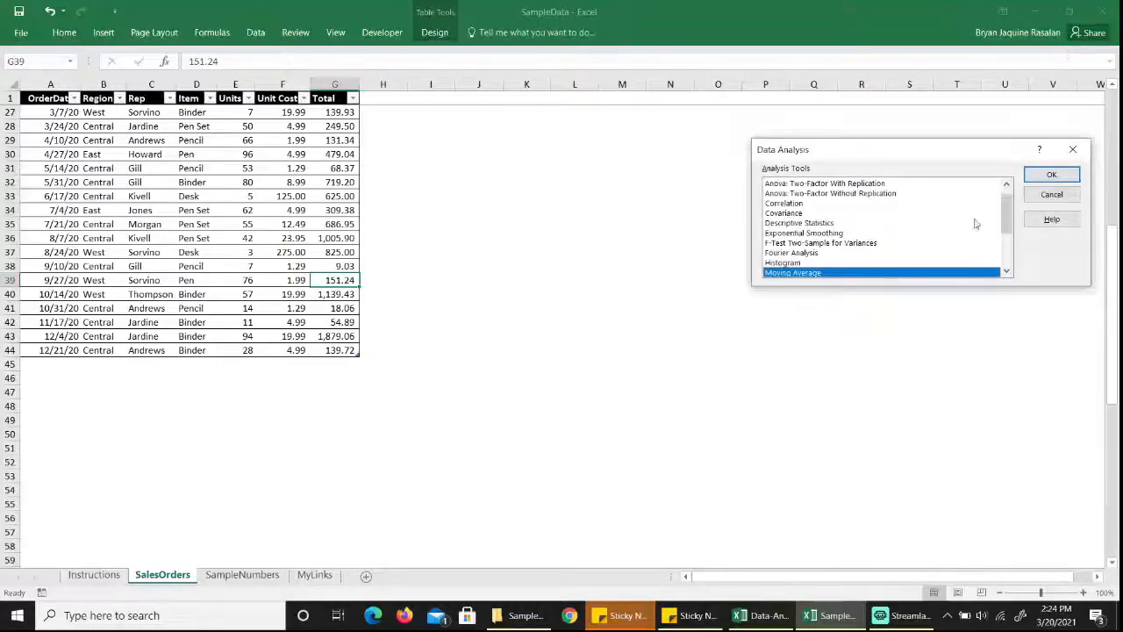
left_click(1050, 175)
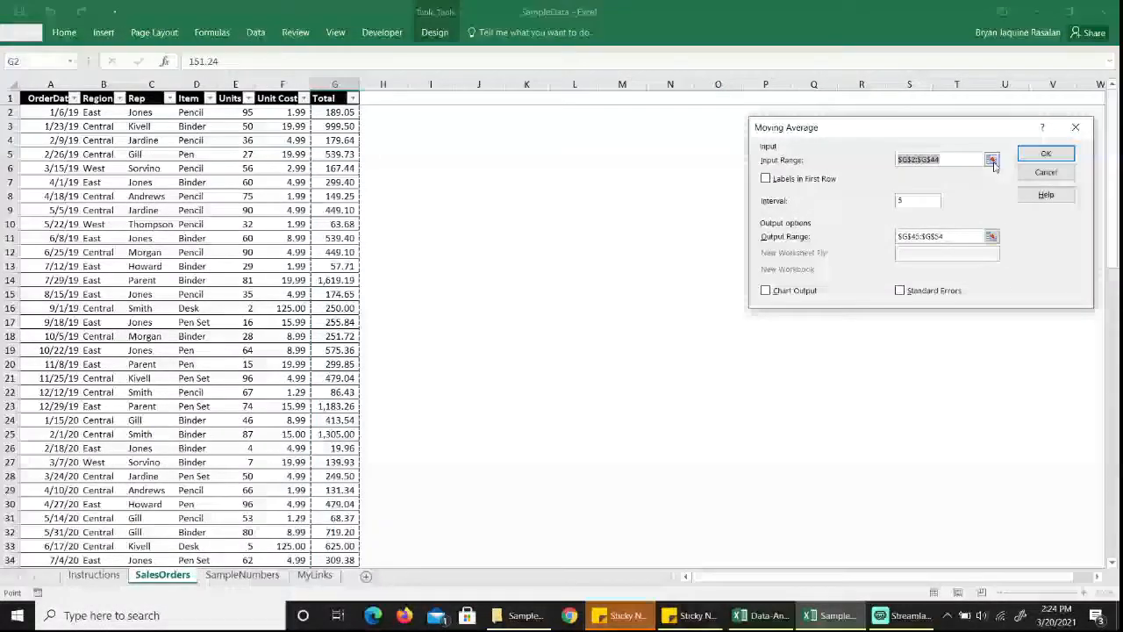
left_click(992, 161)
left_click(325, 98)
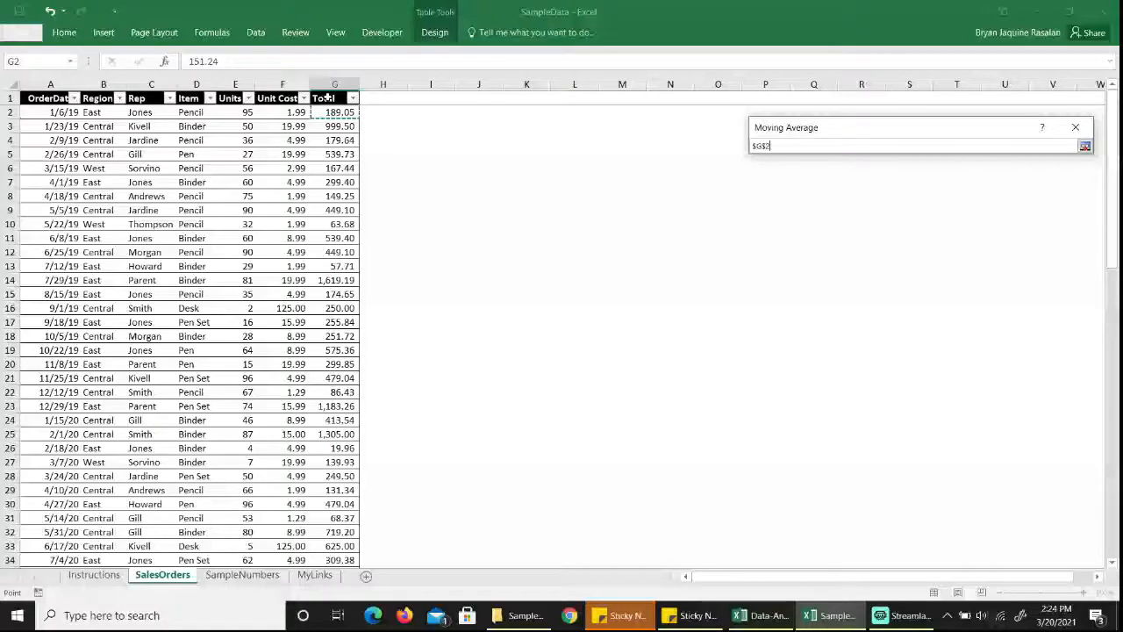
key("ctrl+shift+Down")
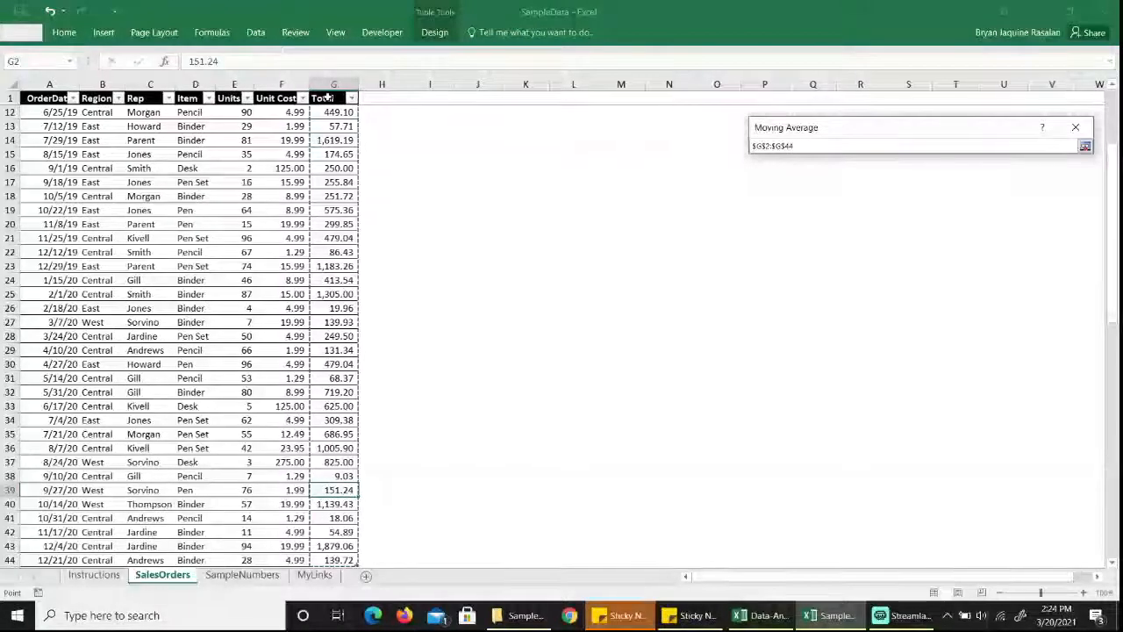
scroll(449, 311, "down", 4)
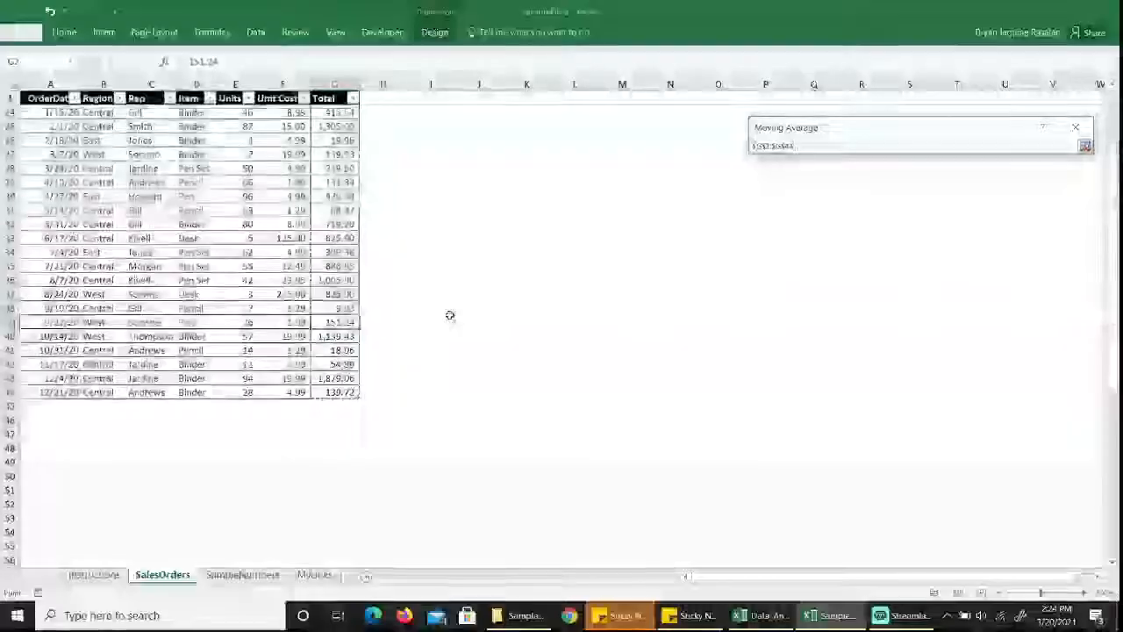
left_click(1086, 145)
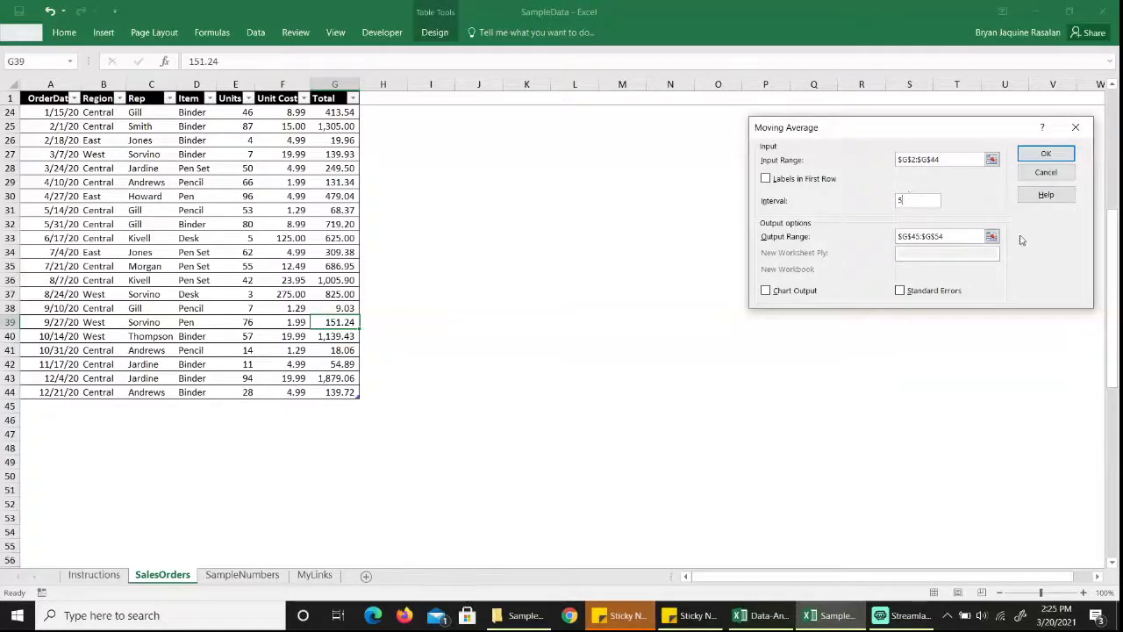
Generate the moving average with an interval of 5 and the output starting at G45, directly below the Total column.
left_click(991, 236)
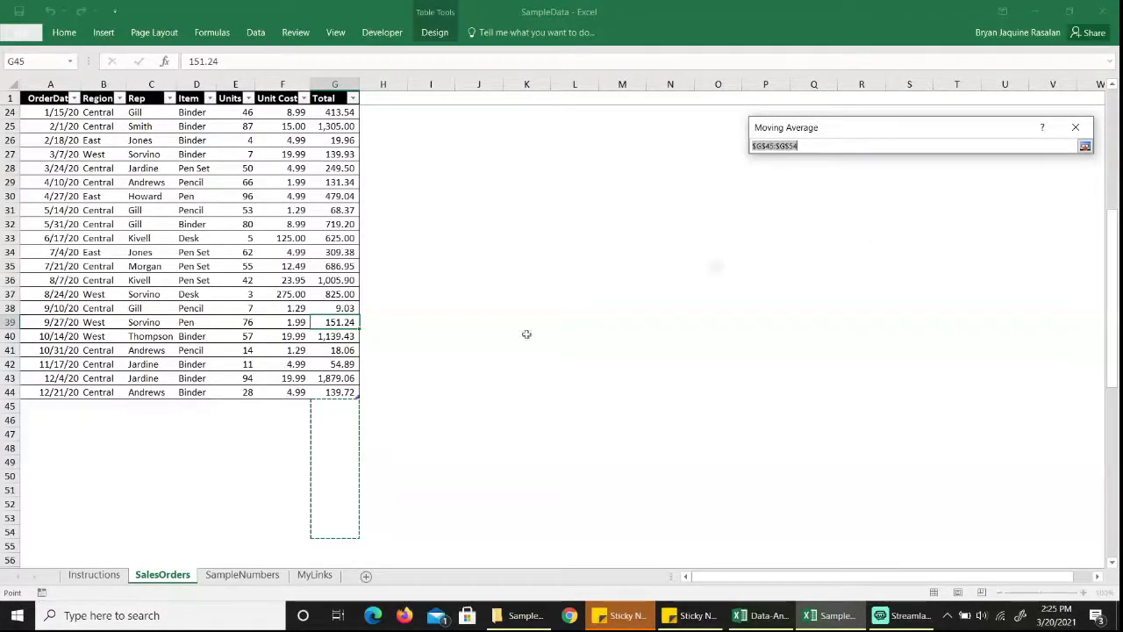
left_click(330, 406)
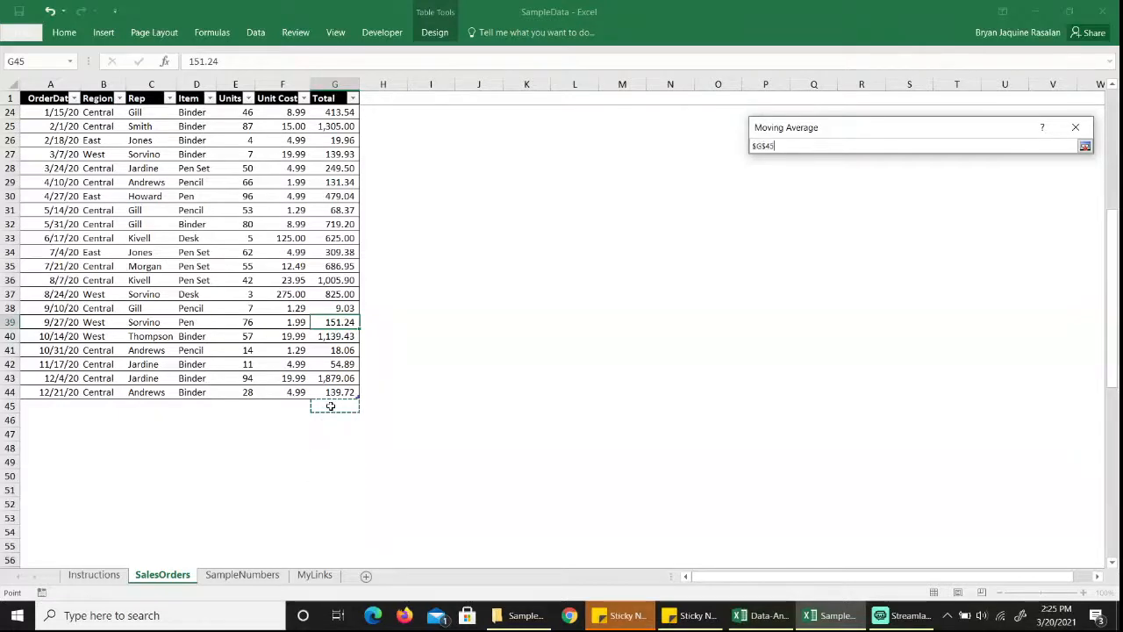
key("Return")
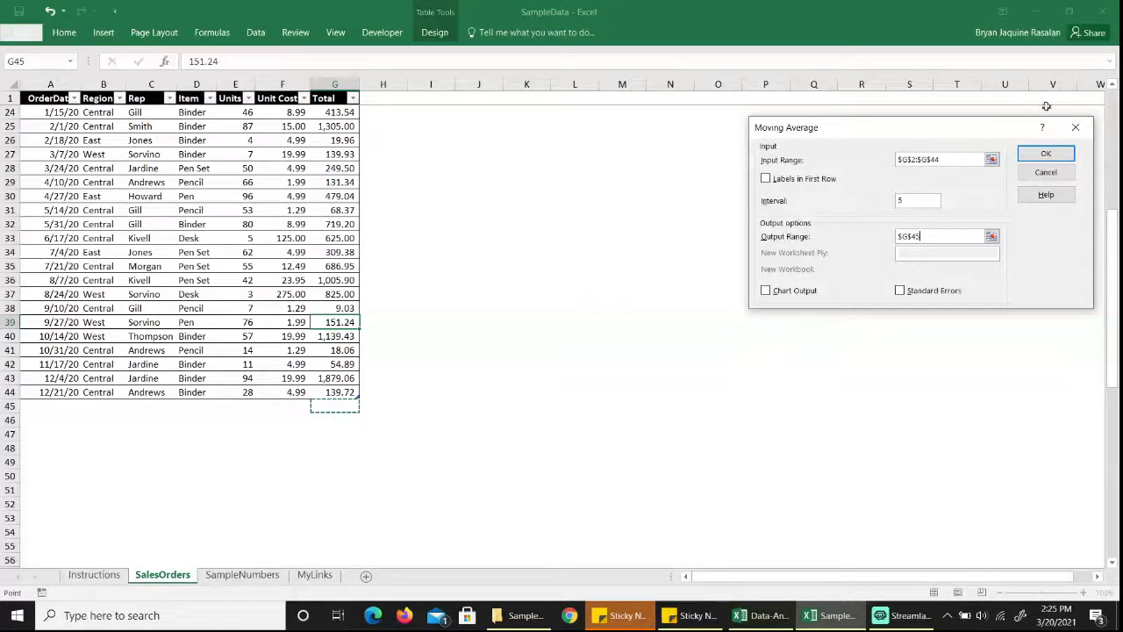
left_click(1046, 153)
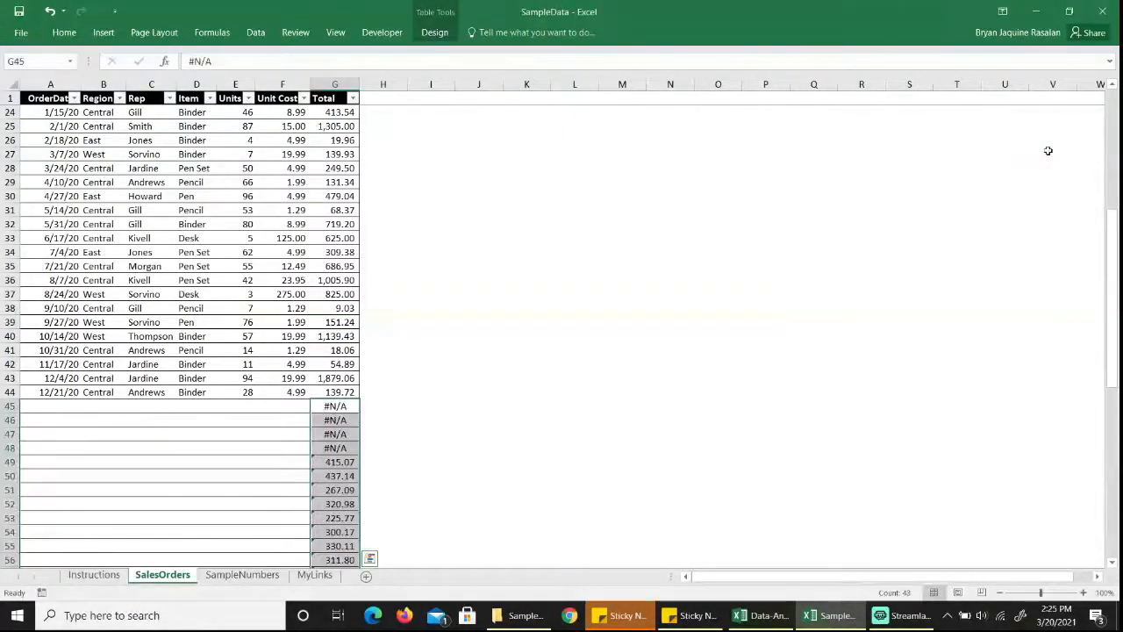
Examine the moving average output below the Total column, including its first four cells and the formula in G49.
scroll(1048, 151, "down", 3)
scroll(1048, 151, "down", 3)
scroll(1048, 151, "up", 10)
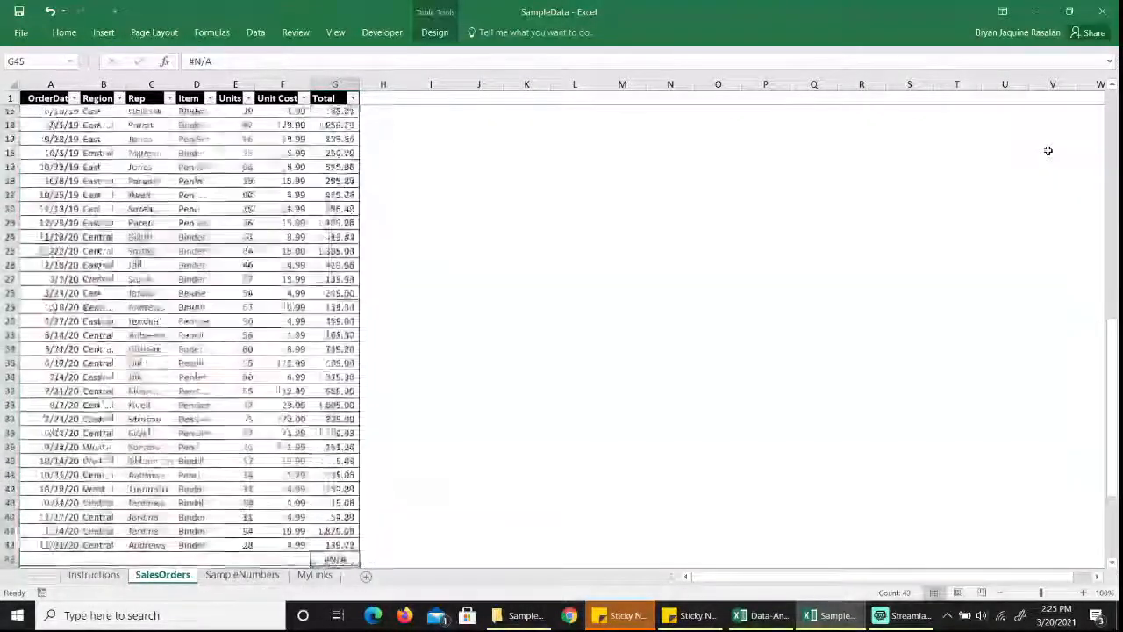
scroll(1048, 151, "down", 5)
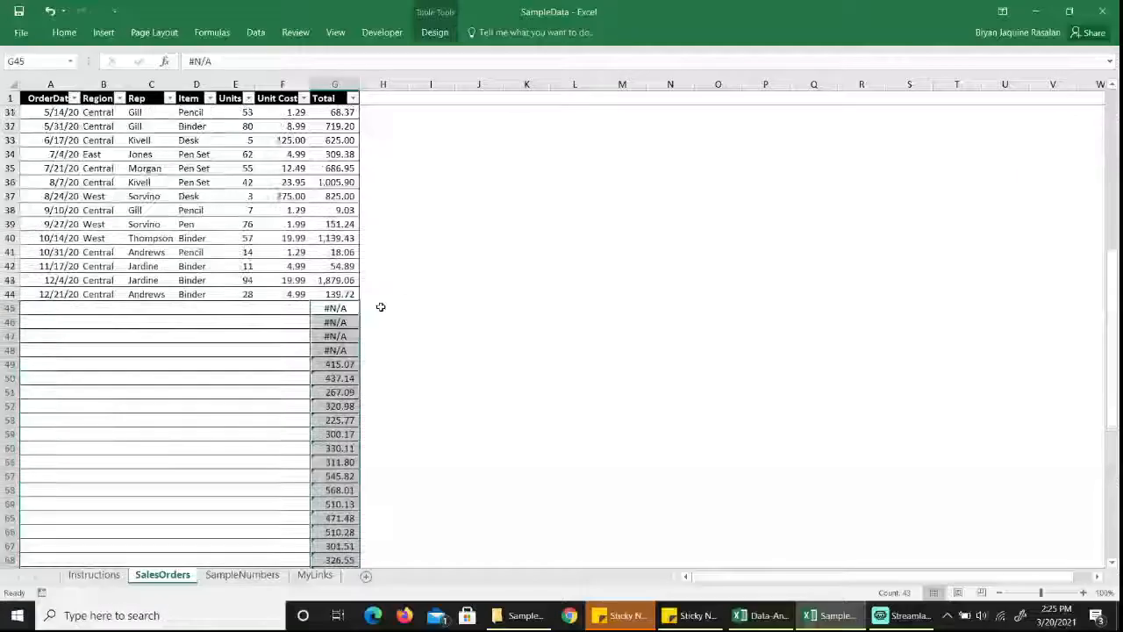
left_click(340, 298)
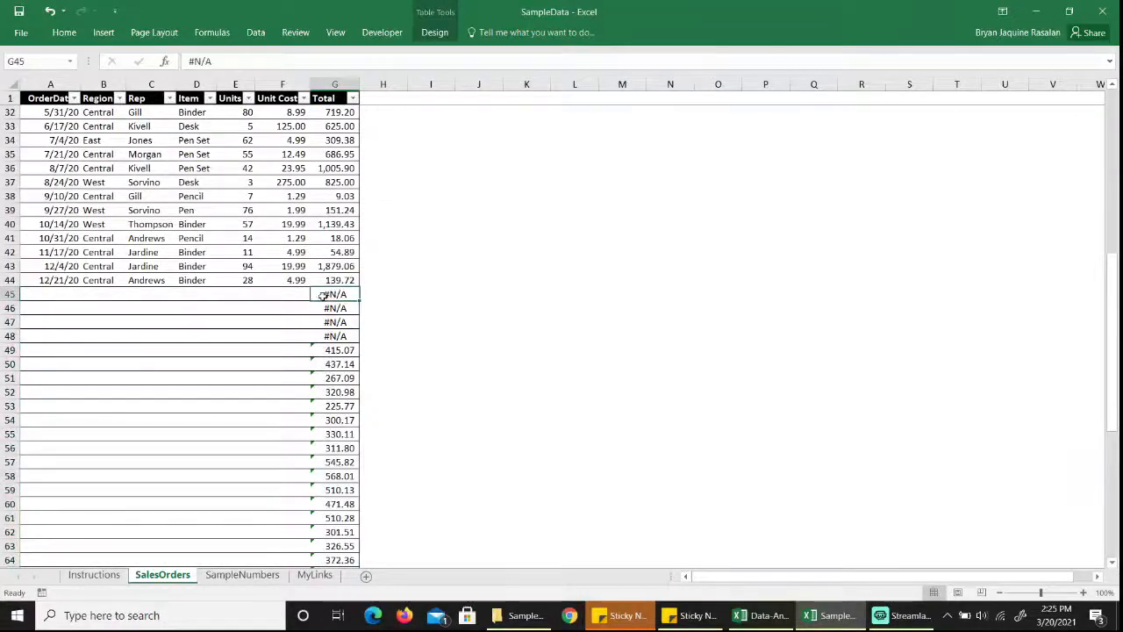
left_click_drag(341, 296, 348, 340)
left_click(340, 350)
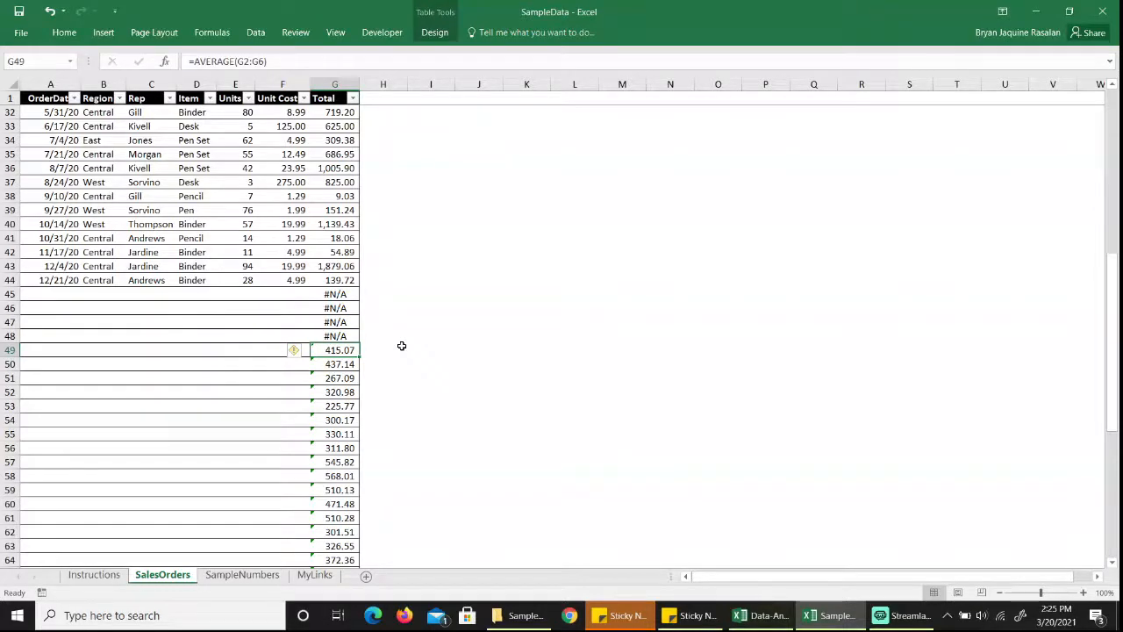
Switch to the Data-Analytics-DARFO02-Module-3-Descriptive workbook and start a Covariance analysis on the PIVOT DESC sheet.
left_click(760, 615)
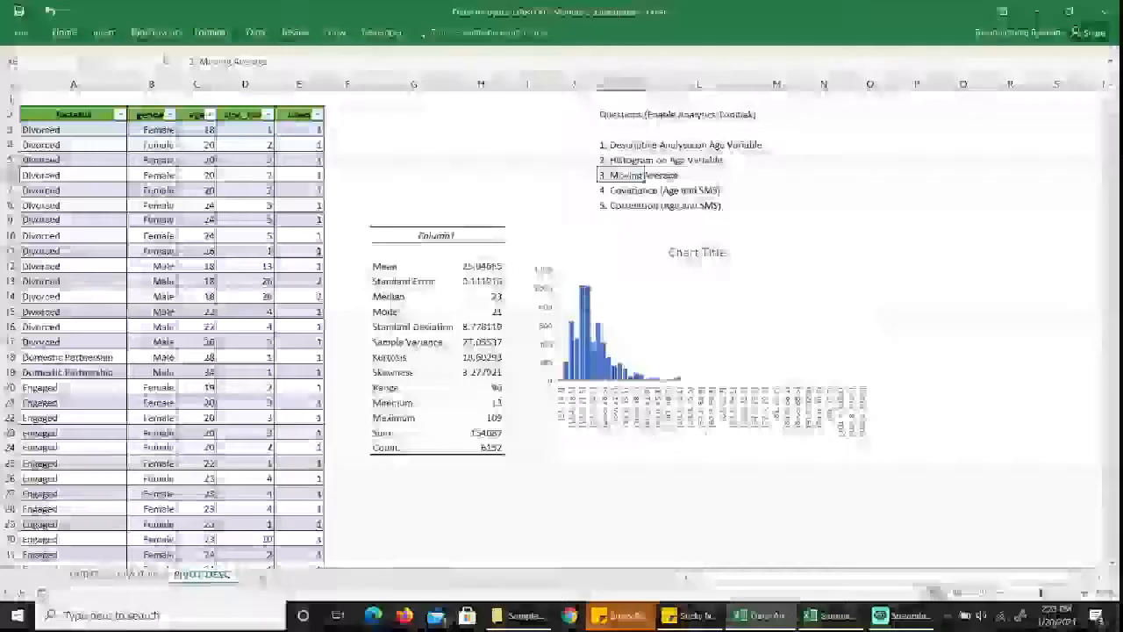
left_click(622, 193)
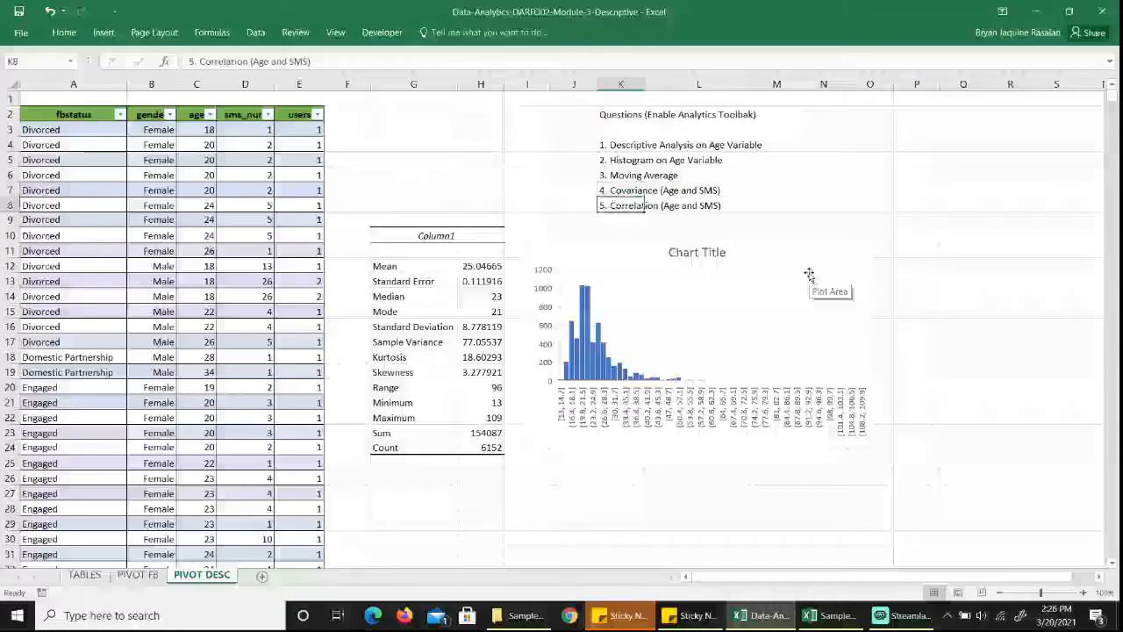
left_click(256, 32)
left_click(1066, 54)
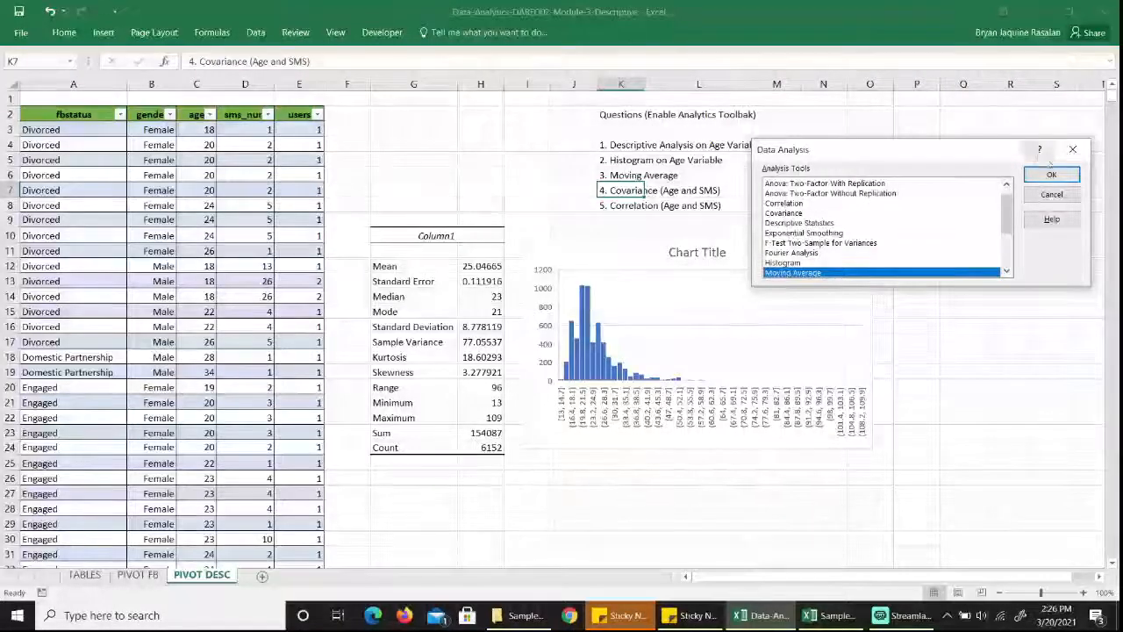
mouse_move(1007, 219)
left_mouse_down()
mouse_move(1009, 253)
mouse_move(1006, 213)
left_mouse_up()
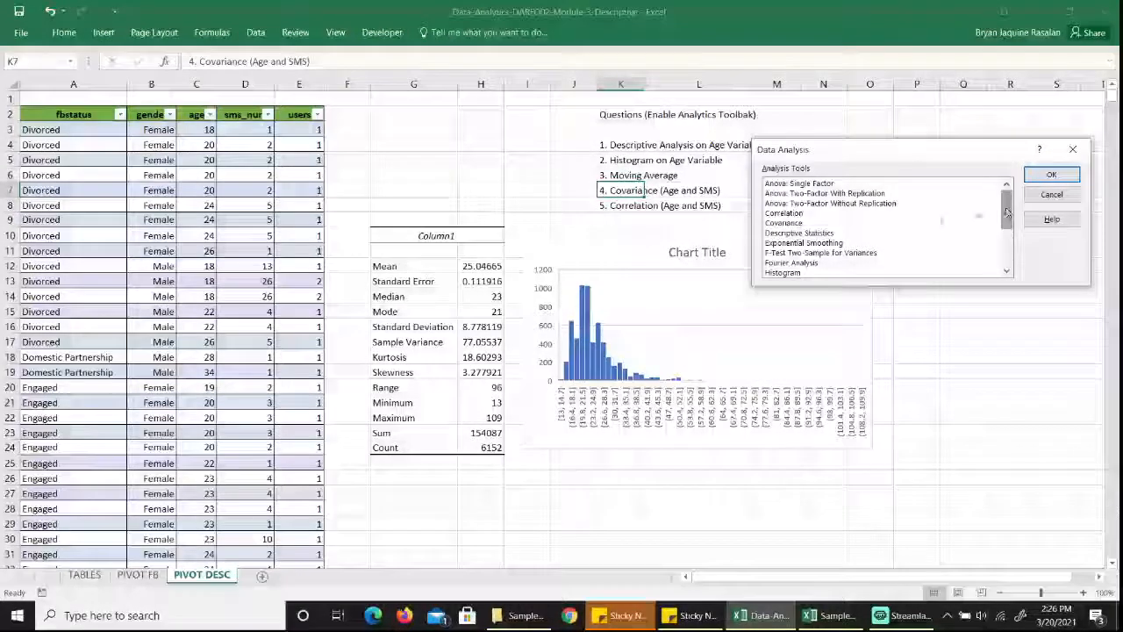
left_click(837, 224)
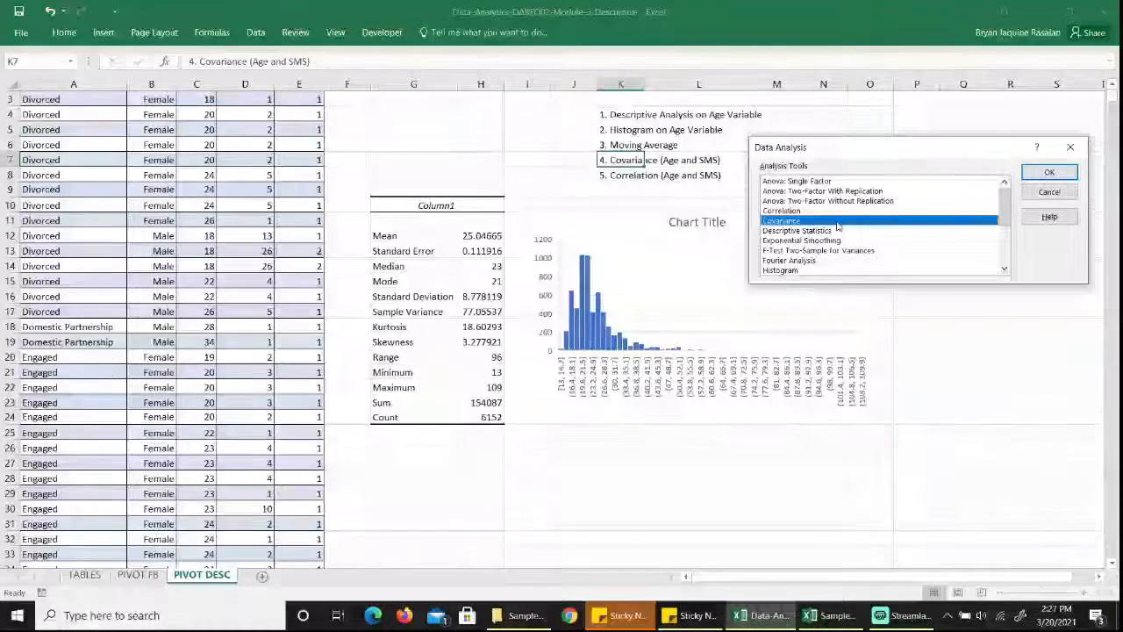
left_click(1049, 172)
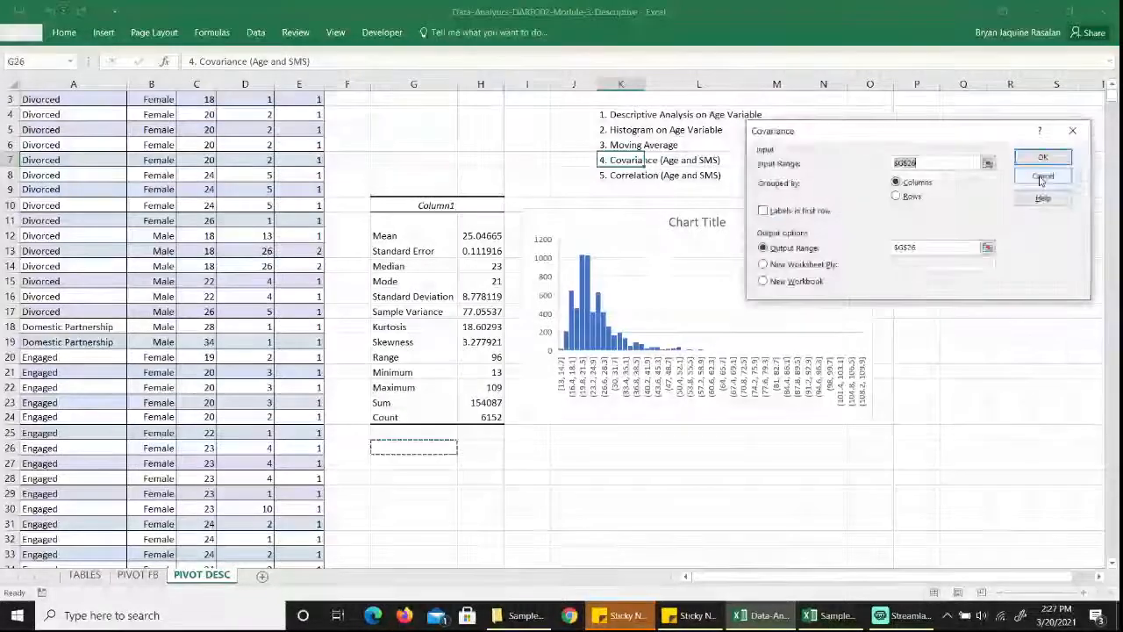
Set the covariance input range to the age and SMS values in C3:D6154.
left_click(988, 163)
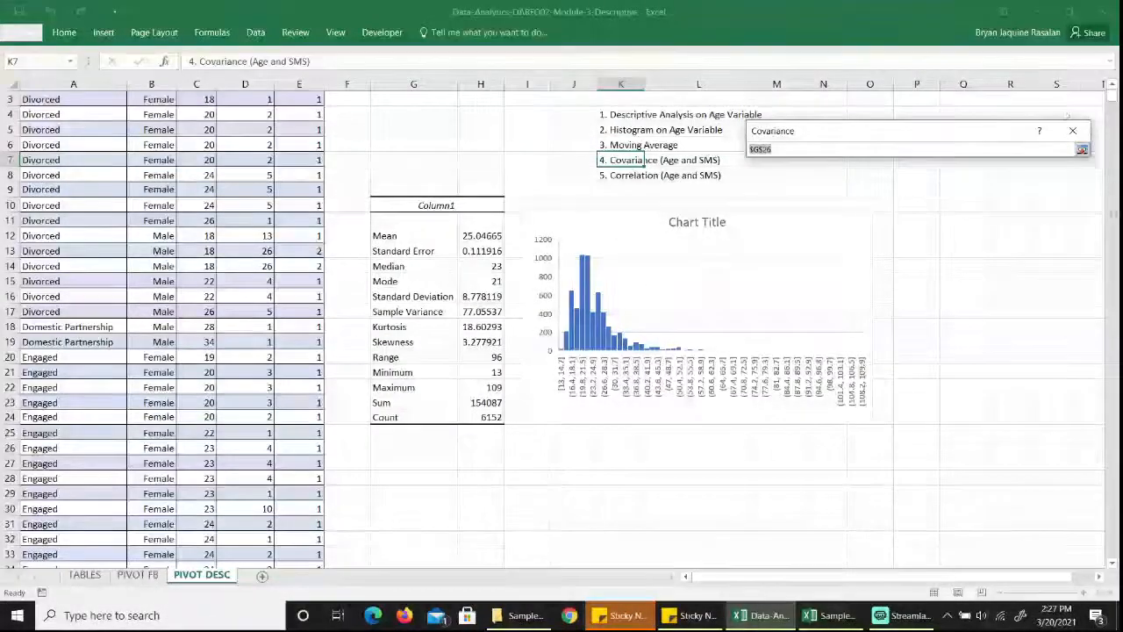
scroll(255, 155, "up", 1)
left_click(190, 127)
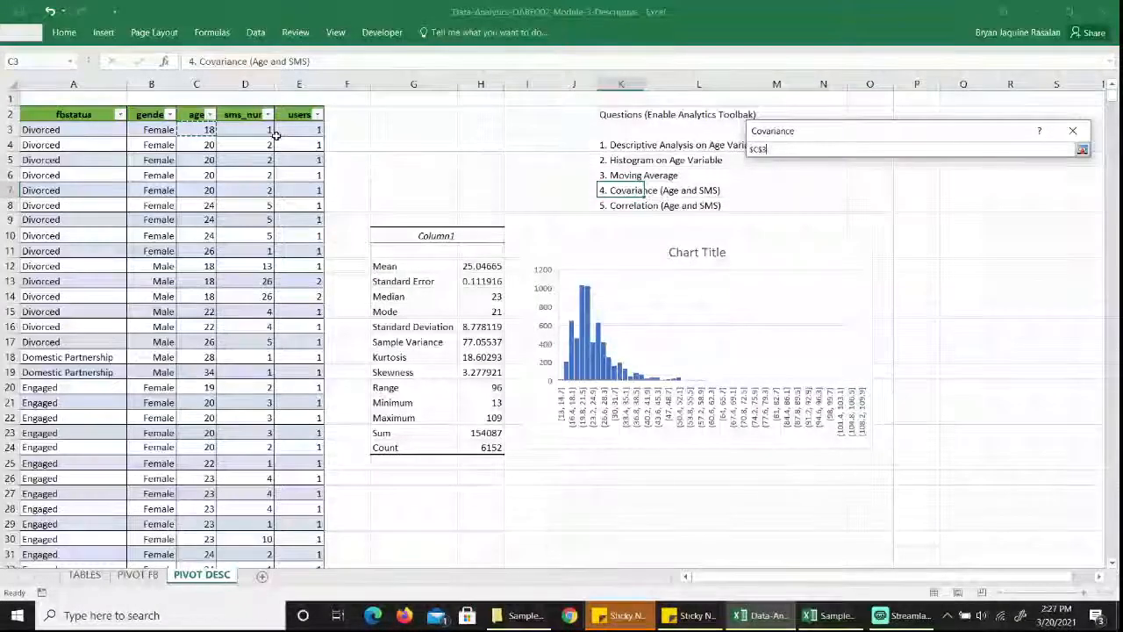
key("ctrl+shift+Down")
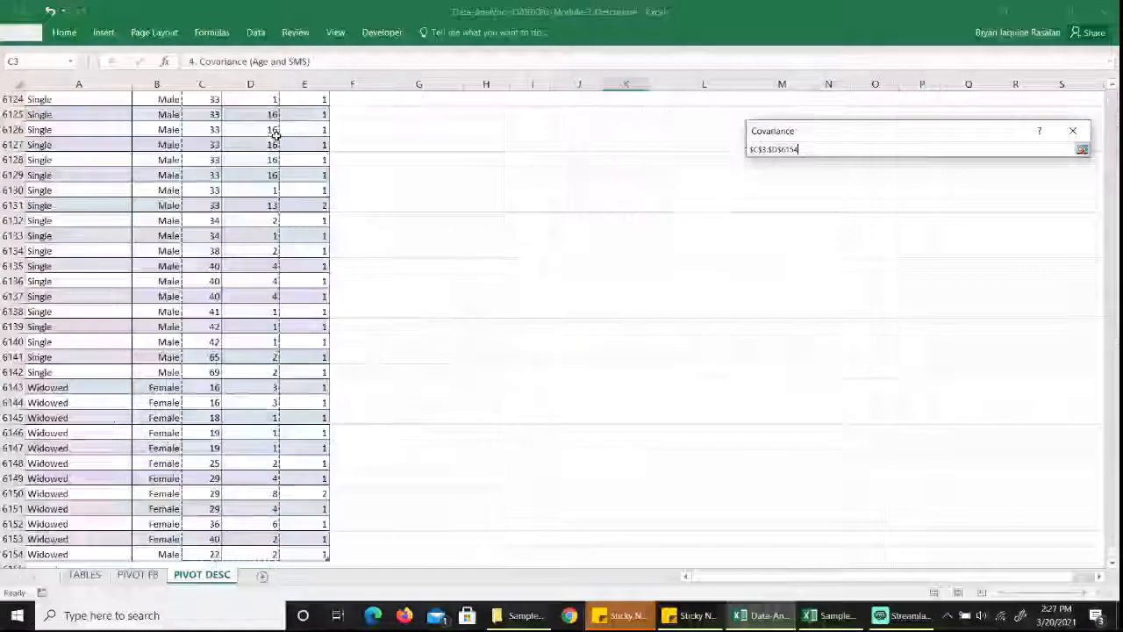
key("Return")
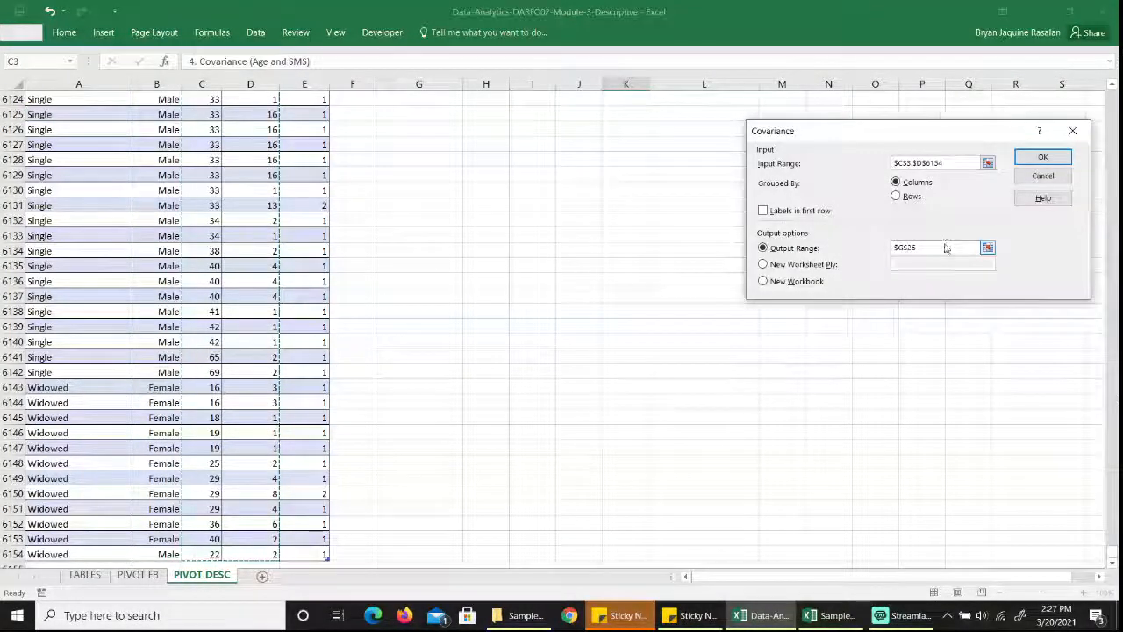
Set the covariance output range to G26, below the descriptive statistics, and generate the covariance table.
left_click(976, 248)
left_click_drag(1115, 98, 1113, 88)
left_click(417, 479)
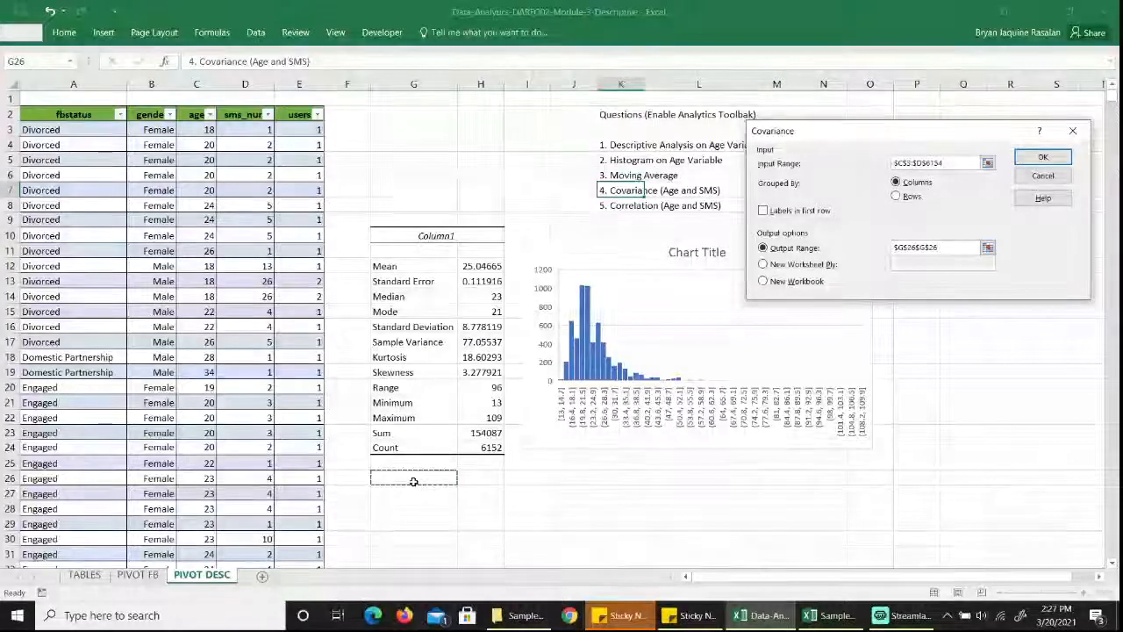
key("BackSpace")
key("BackSpace")
key("BackSpace")
key("BackSpace")
key("BackSpace")
key("BackSpace")
key("BackSpace")
key("BackSpace")
key("BackSpace")
key("BackSpace")
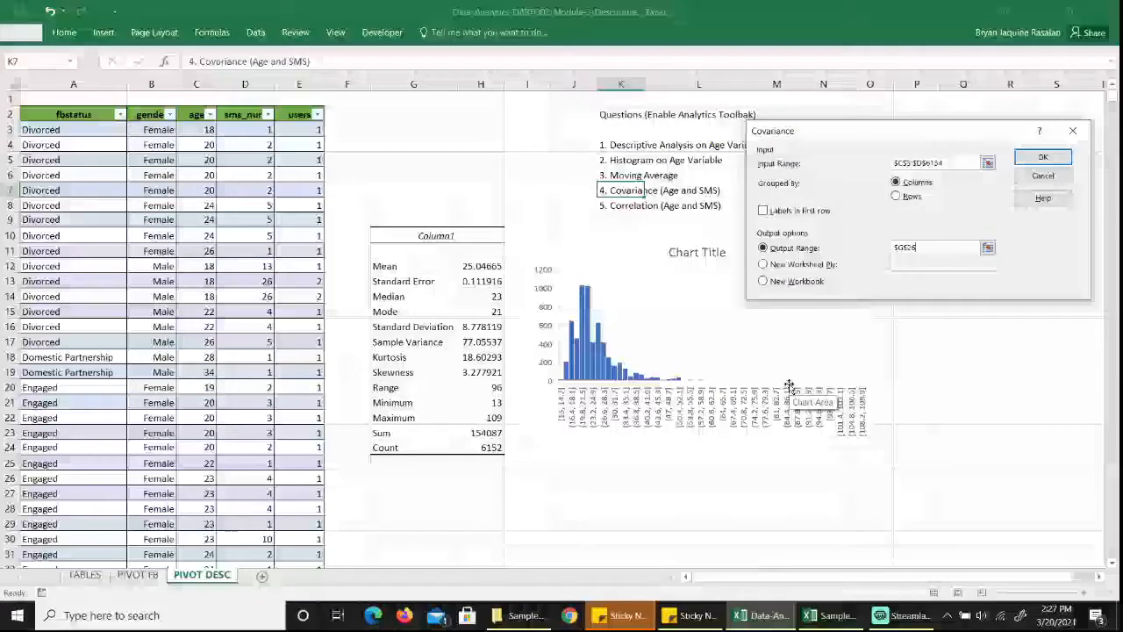
left_click(422, 479)
key("Return")
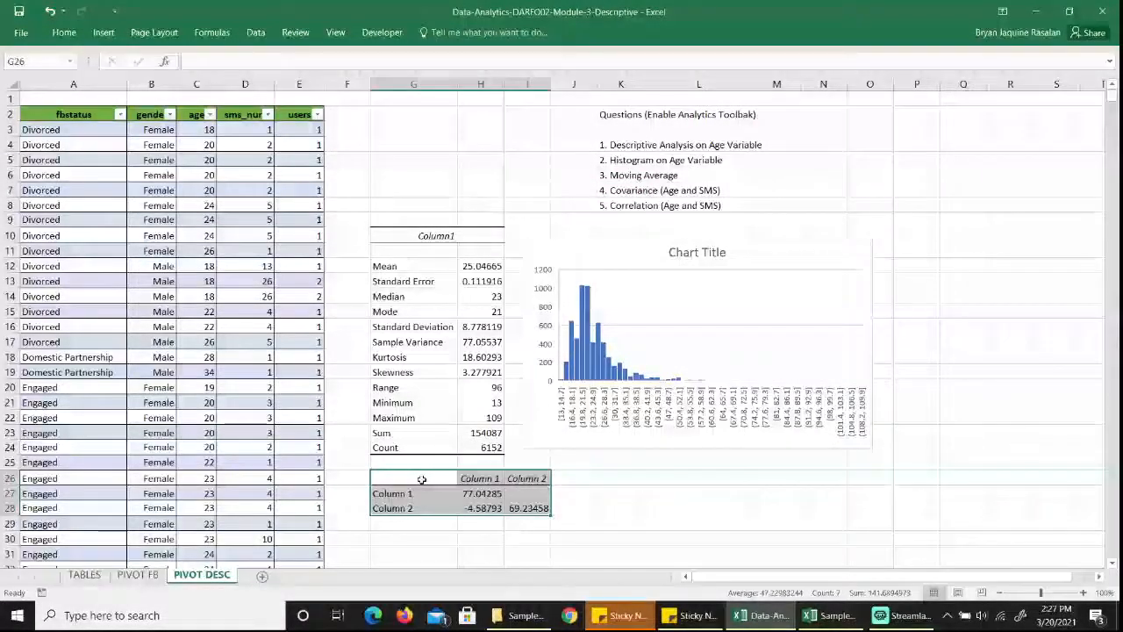
Start a Correlation analysis from the data analysis tools on the PIVOT DESC sheet.
scroll(421, 480, "down", 1)
scroll(422, 480, "down", 1)
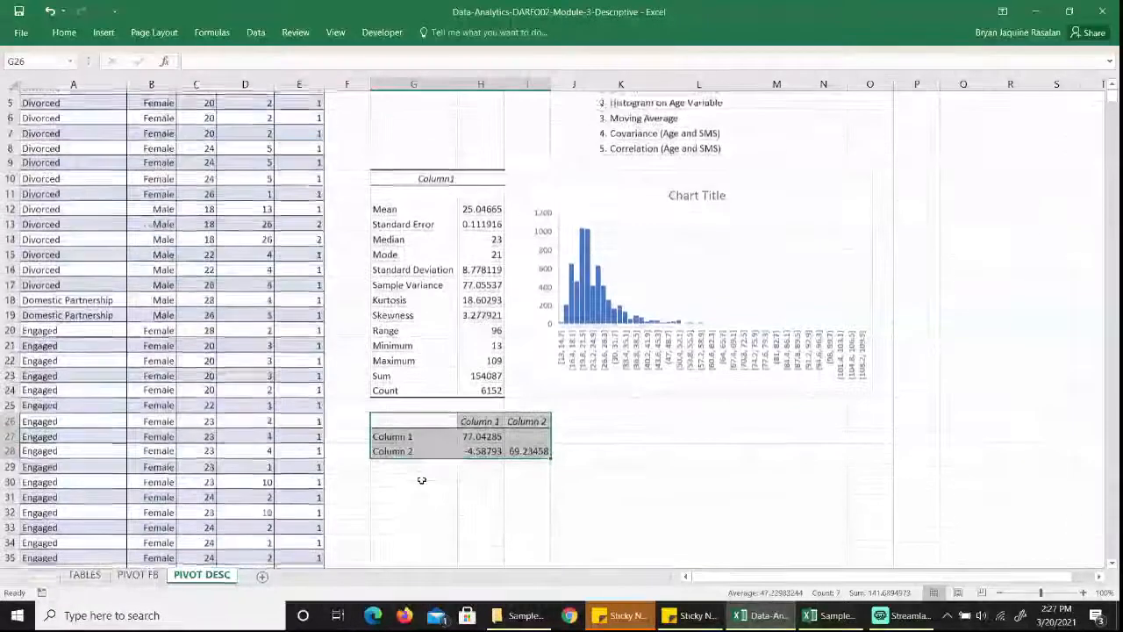
left_click(618, 418)
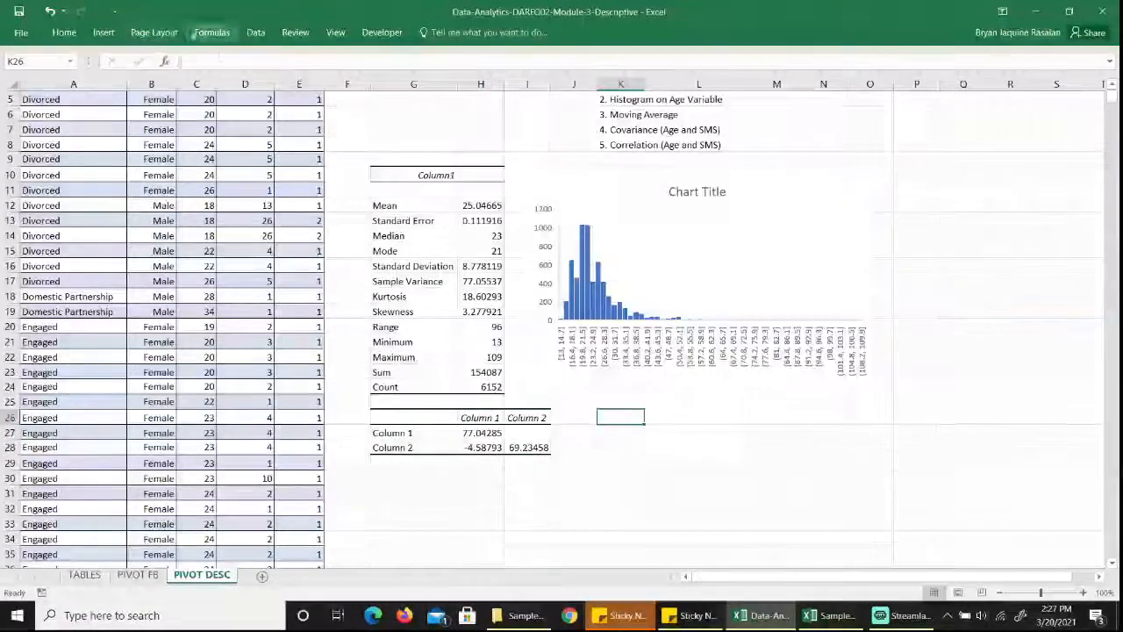
left_click(256, 32)
left_click(1063, 55)
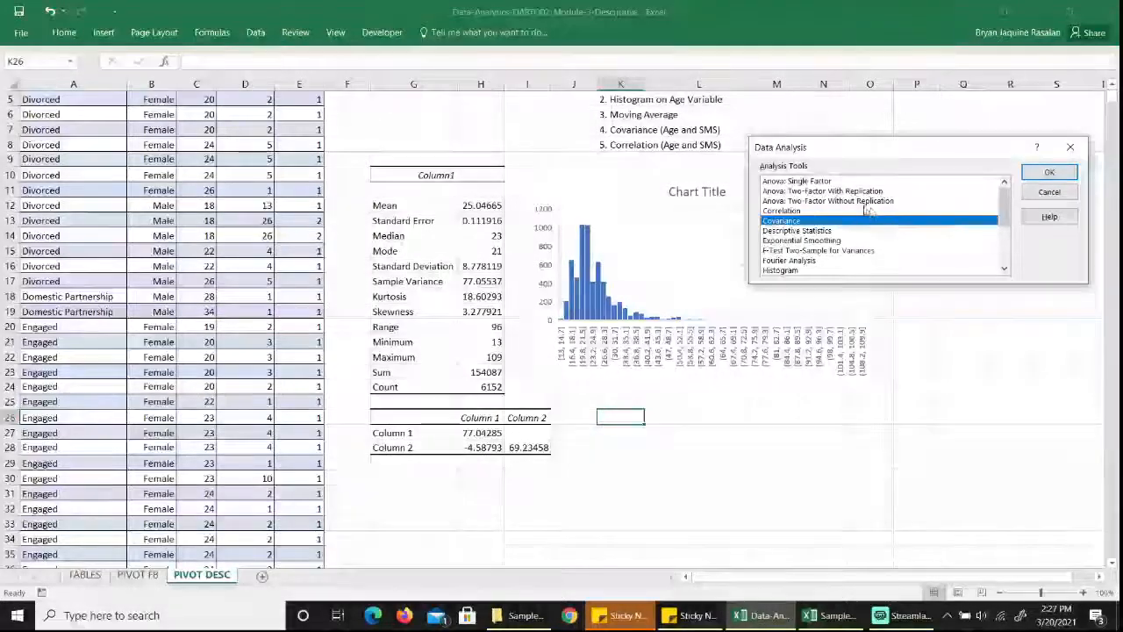
key("Up")
left_click(1070, 174)
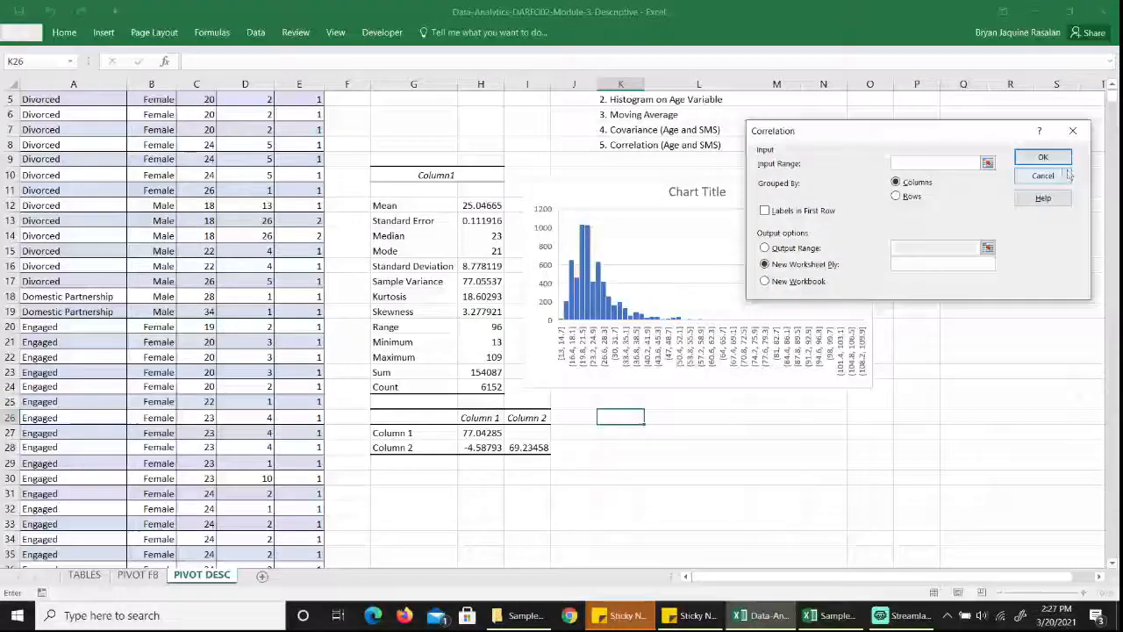
Set the correlation input range to the age and SMS values in C3:D6154.
left_click(989, 163)
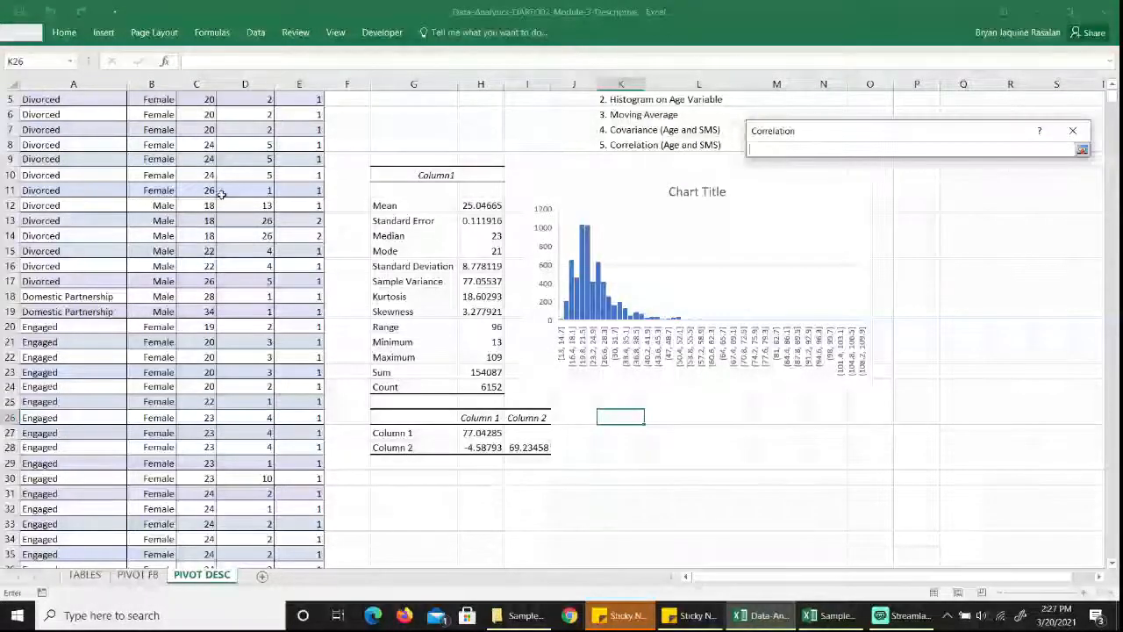
scroll(220, 193, "up", 2)
left_click(200, 130)
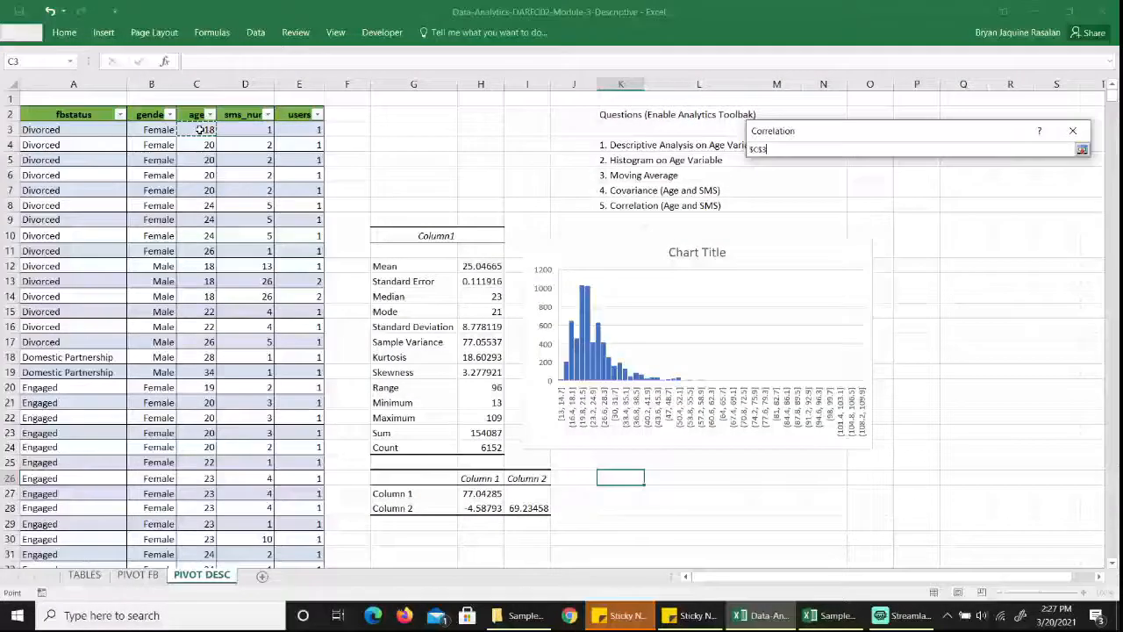
key("shift+Right")
key("ctrl+shift+Down")
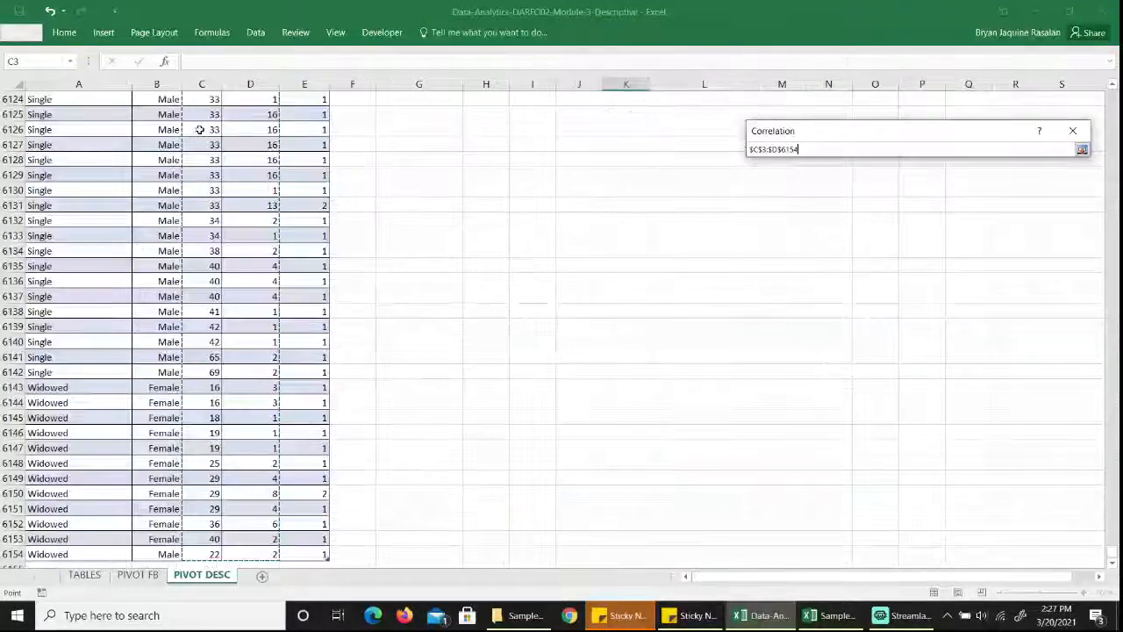
key("Return")
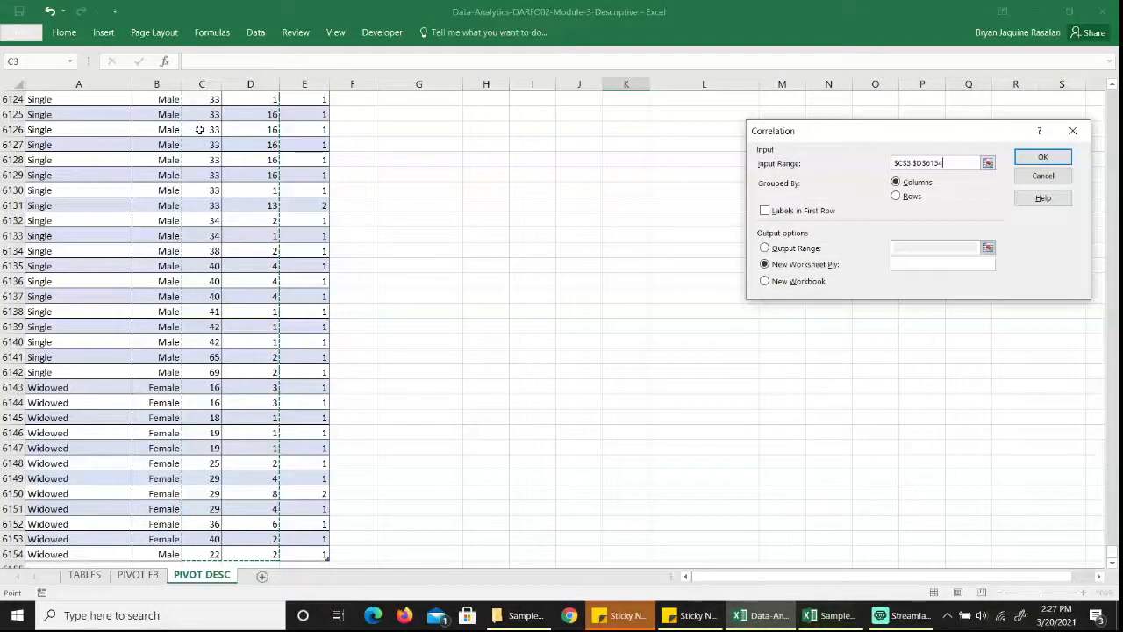
Generate the correlation table with its output range at K26, beside the covariance table, and check the age–SMS covariance in H28.
left_click(764, 248)
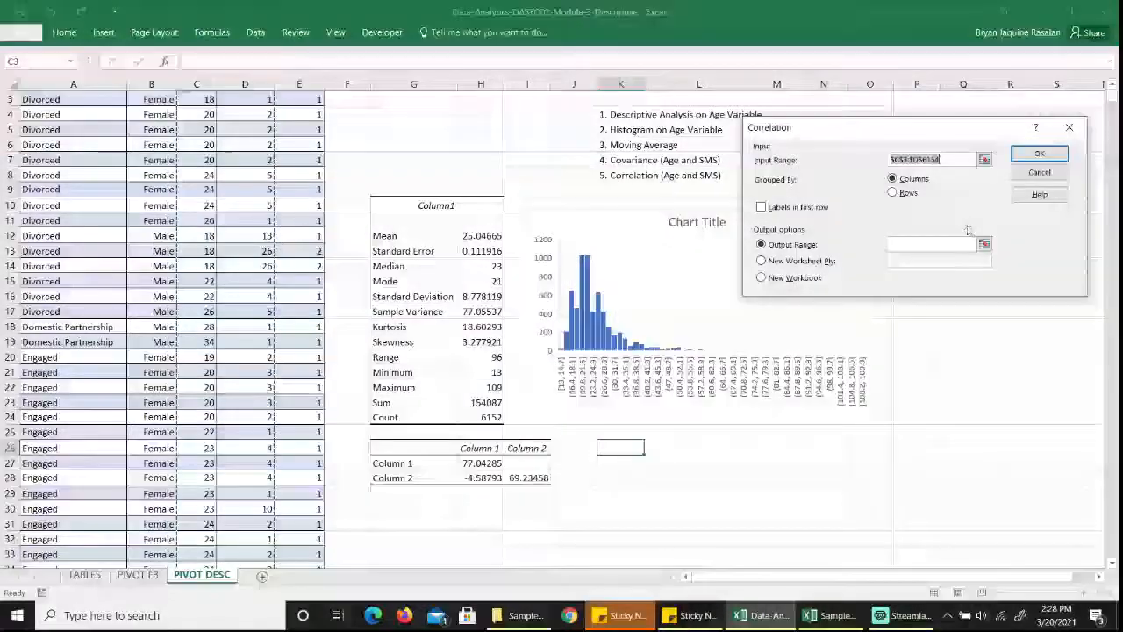
left_click(984, 243)
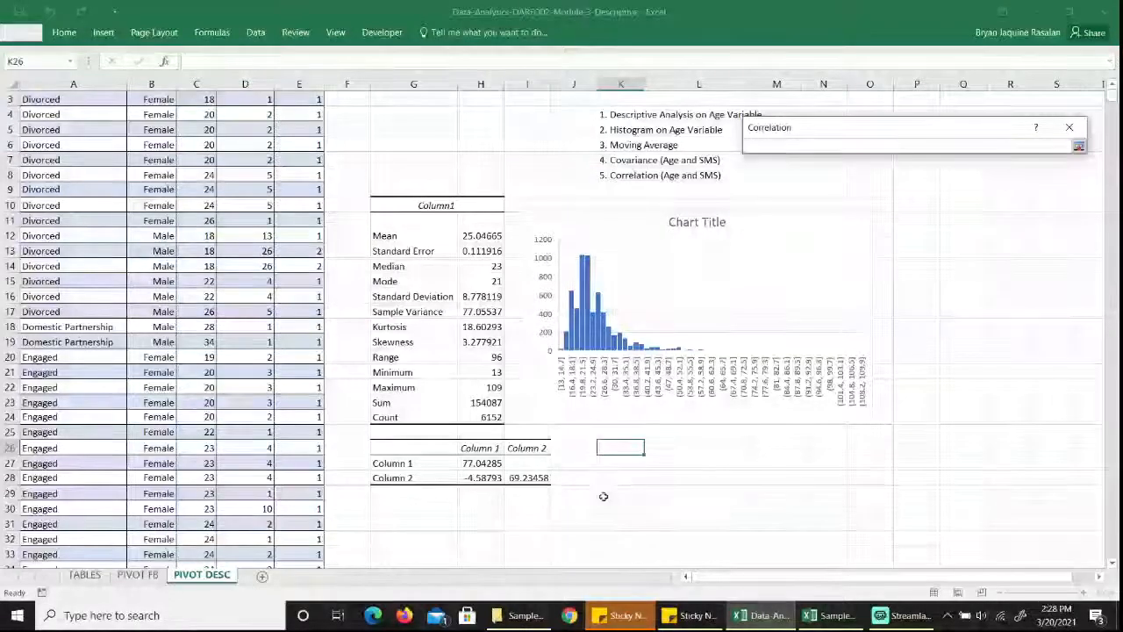
left_click(621, 448)
left_click(1079, 145)
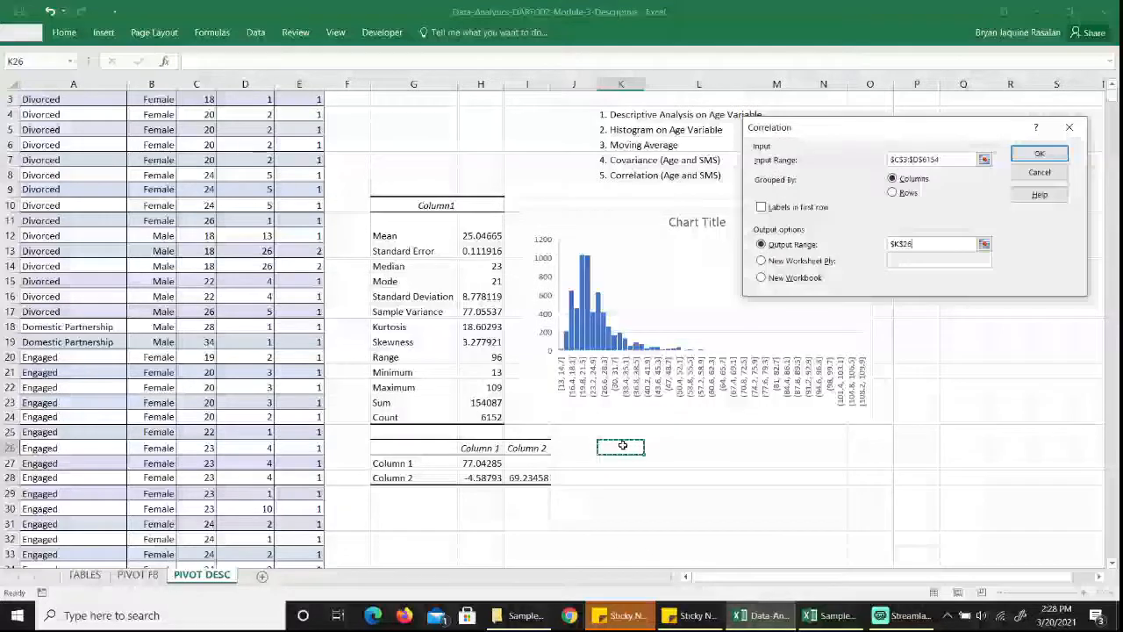
left_click(1024, 156)
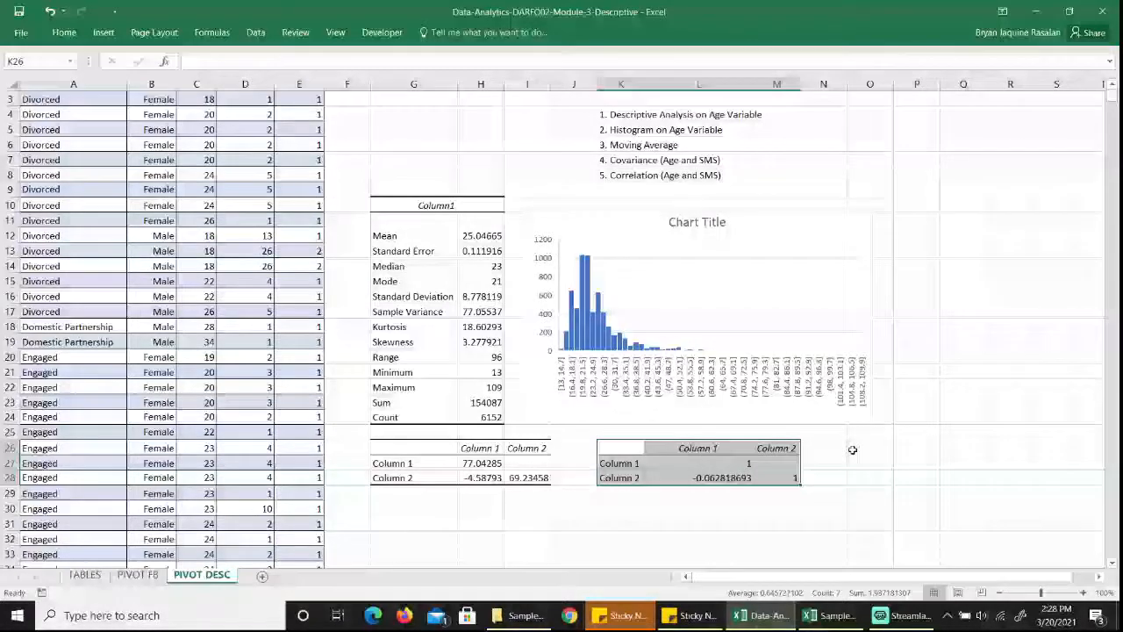
left_click(480, 477)
scroll(479, 283, "up", 1)
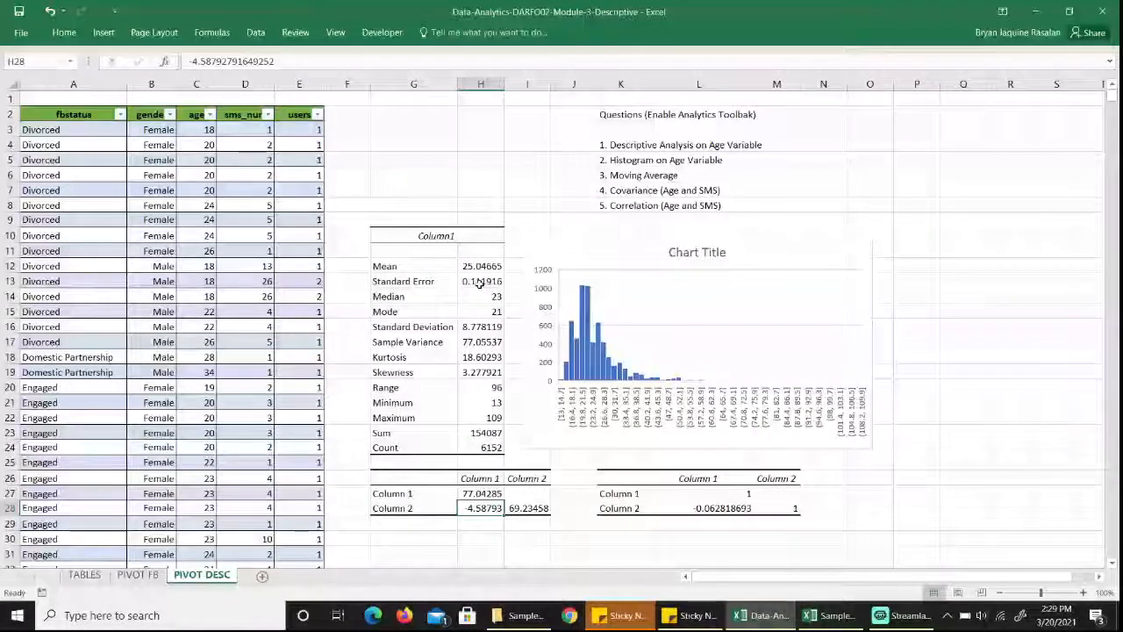